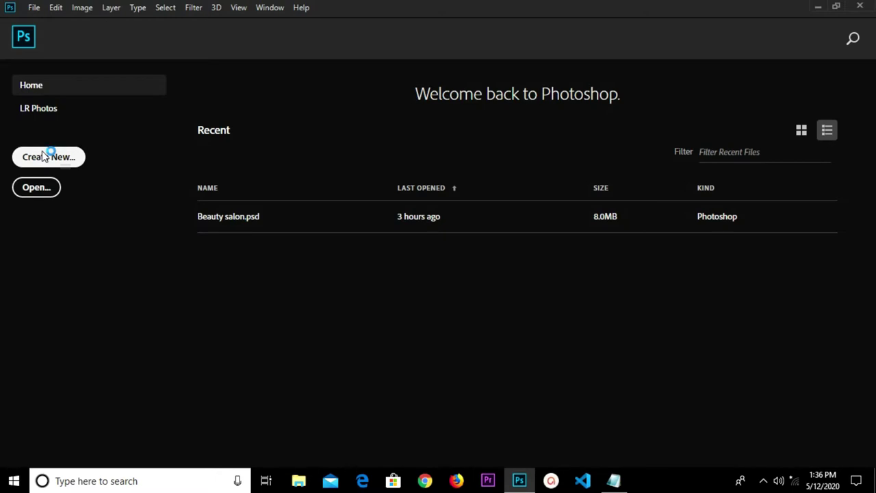
Step: Create a new A3 print document, 297 × 420 mm at 300 ppi
left_click(43, 152)
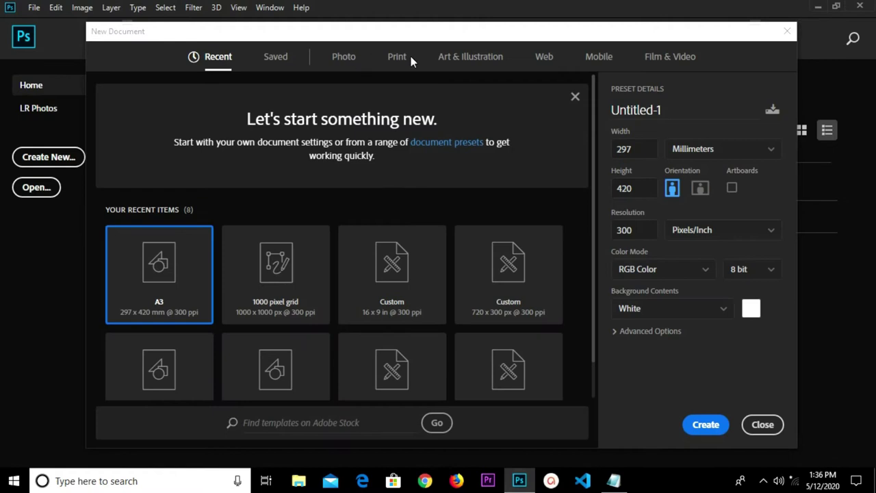
left_click(397, 57)
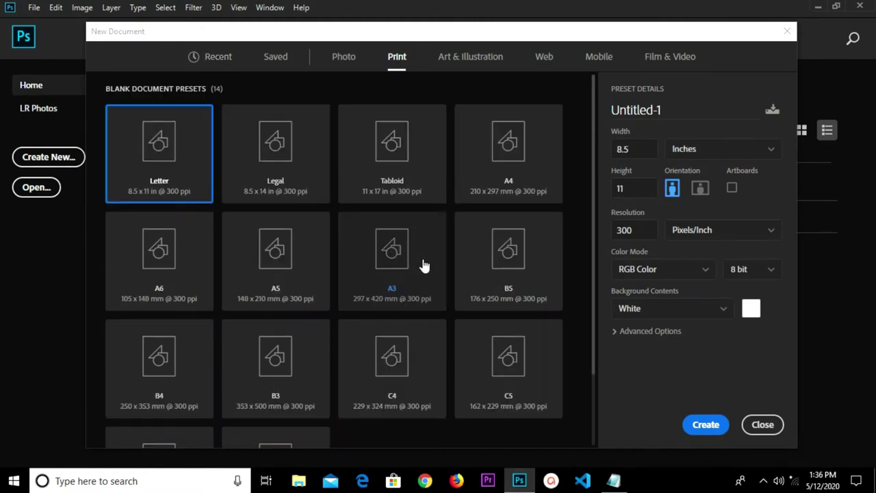
left_click(420, 266)
left_click(642, 233)
left_click(700, 428)
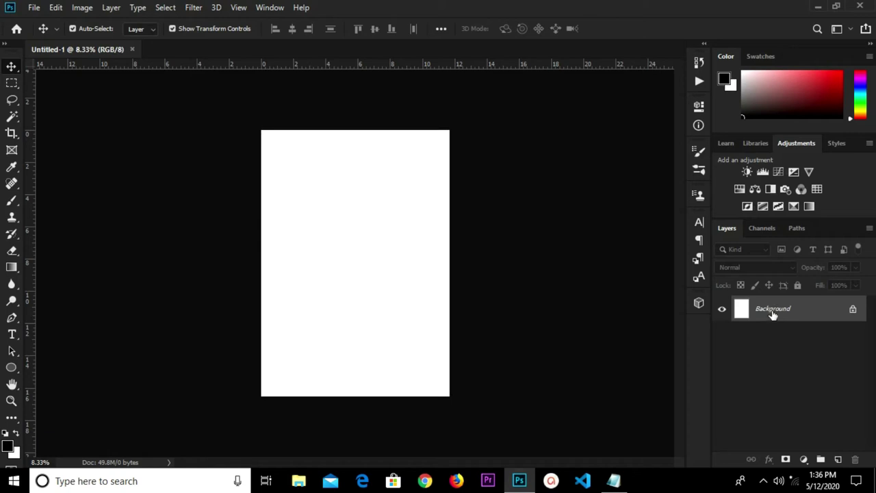
Step: Convert the Background into a normal unlocked Layer 0
key("ctrl+plus")
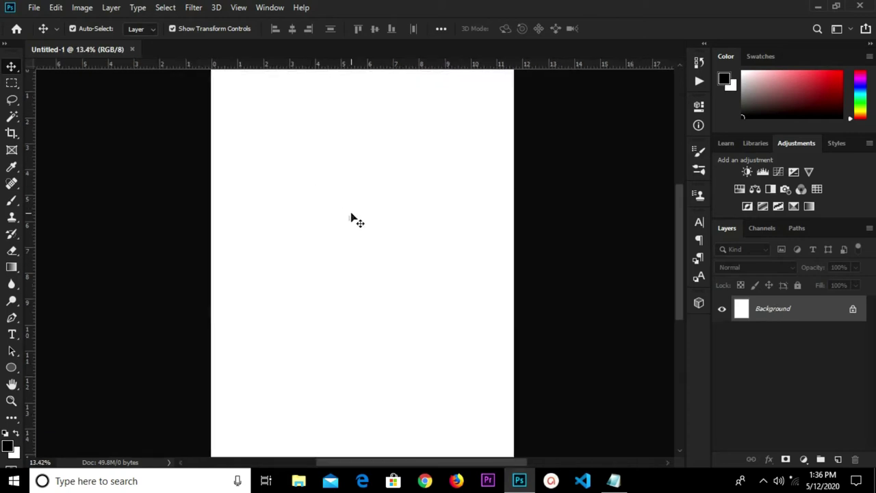
double_click(810, 318)
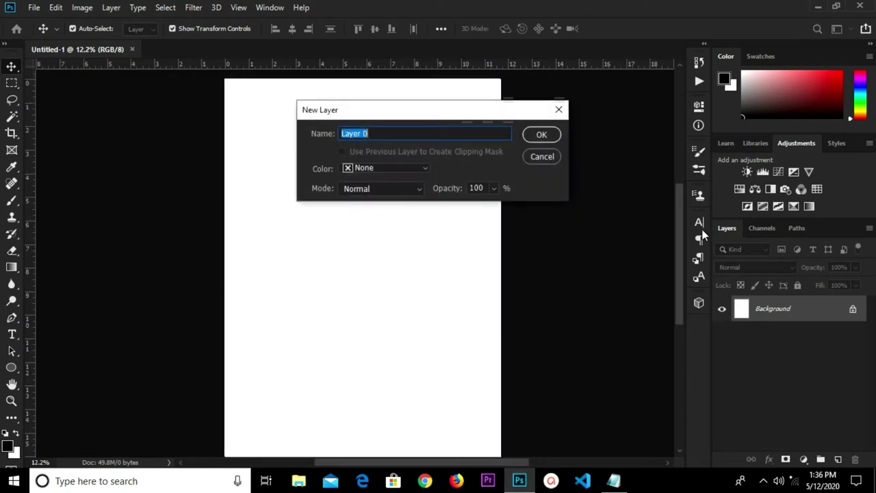
left_click(541, 135)
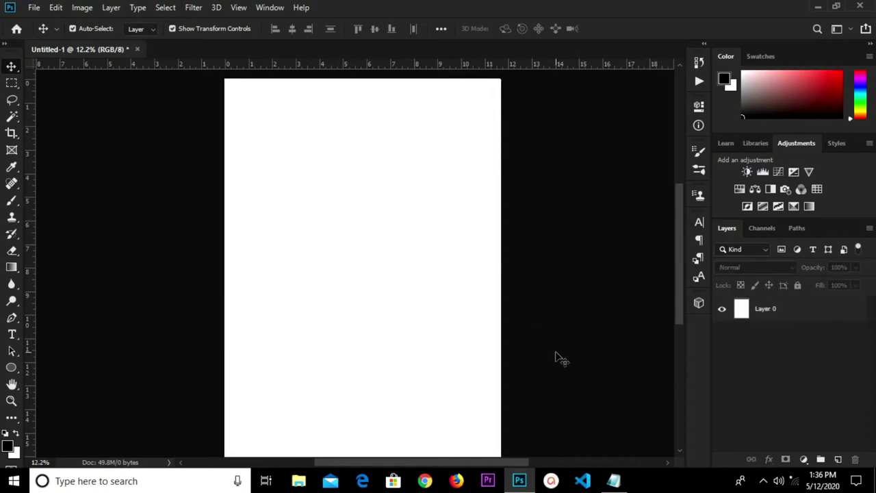
Step: Copy the colour code 03aac5 from the laundry notes
mouse_move(613, 481)
left_click(586, 453)
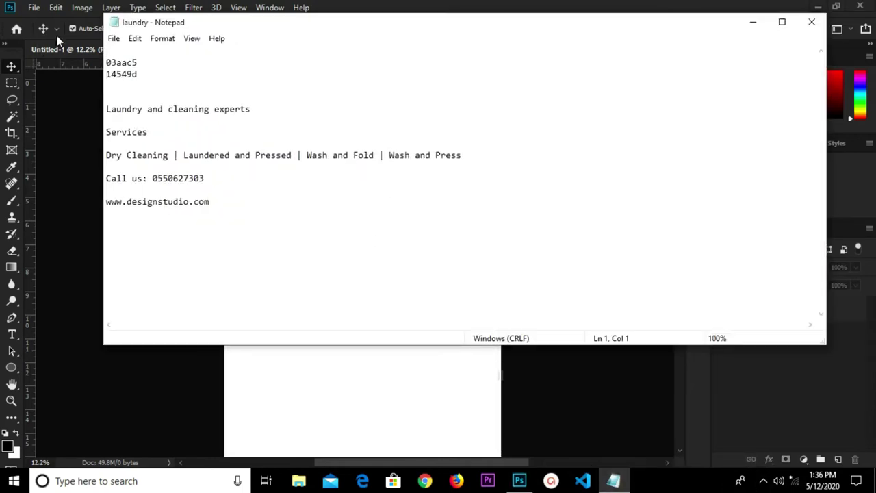
left_click(91, 68)
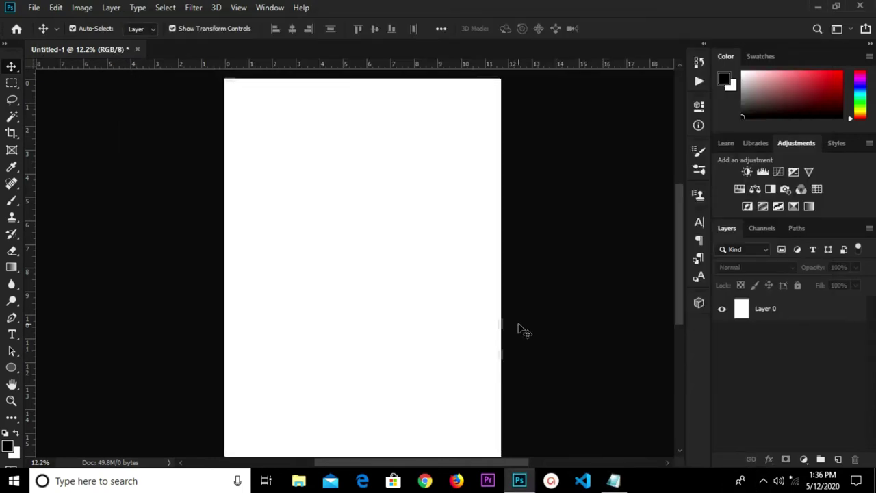
left_click(614, 481)
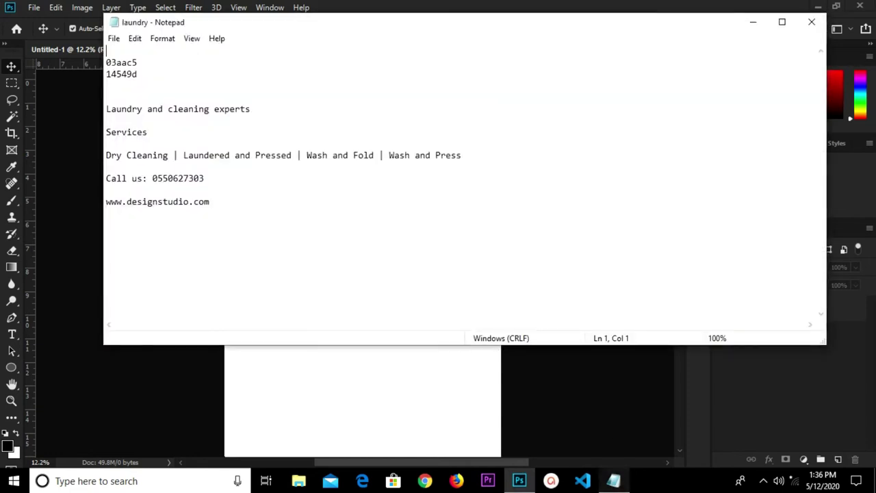
left_click_drag(106, 62, 140, 63)
left_click(147, 62)
left_click(106, 63)
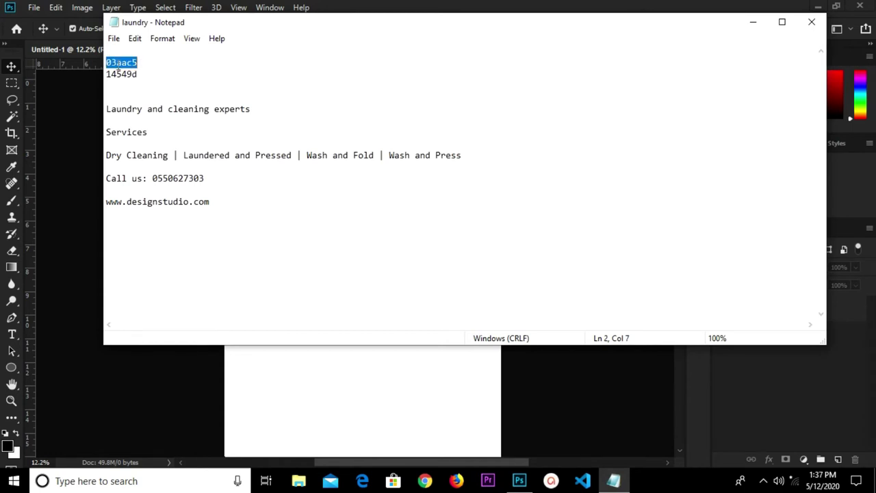
right_click(115, 63)
left_click(159, 106)
Step: Add a Solid Color fill layer using the pasted hex 03aac5
left_click(477, 443)
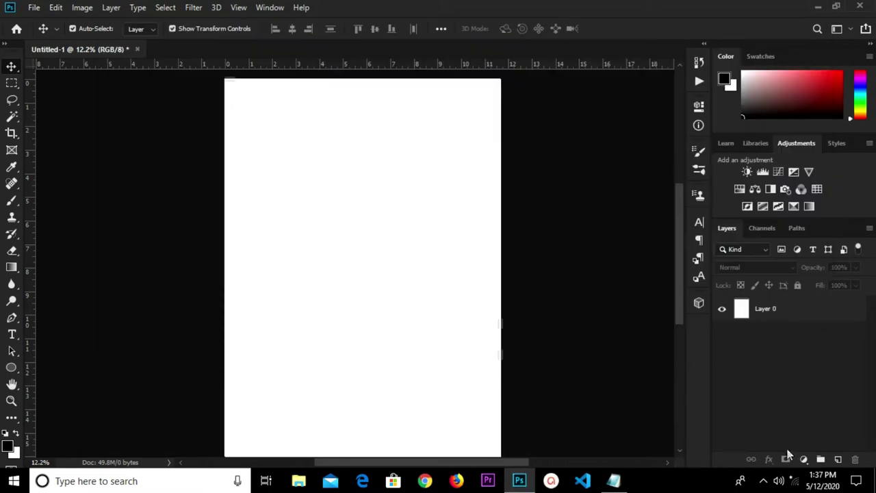
left_click(802, 460)
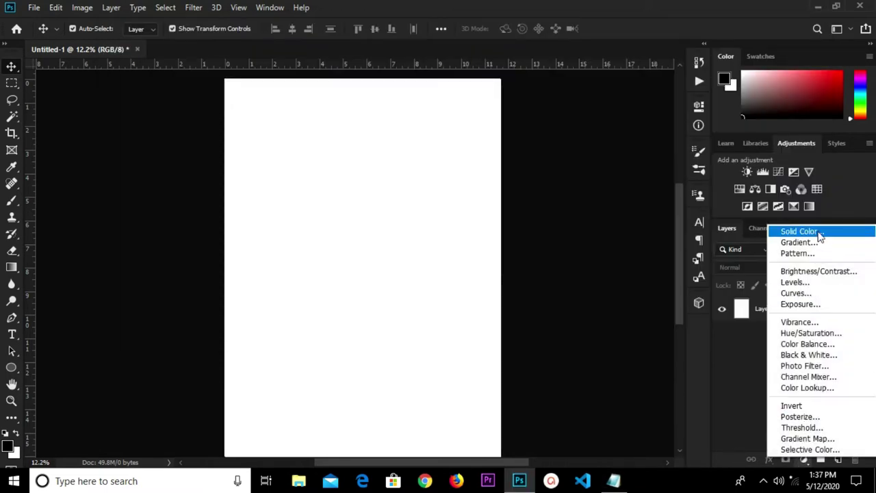
left_click(818, 231)
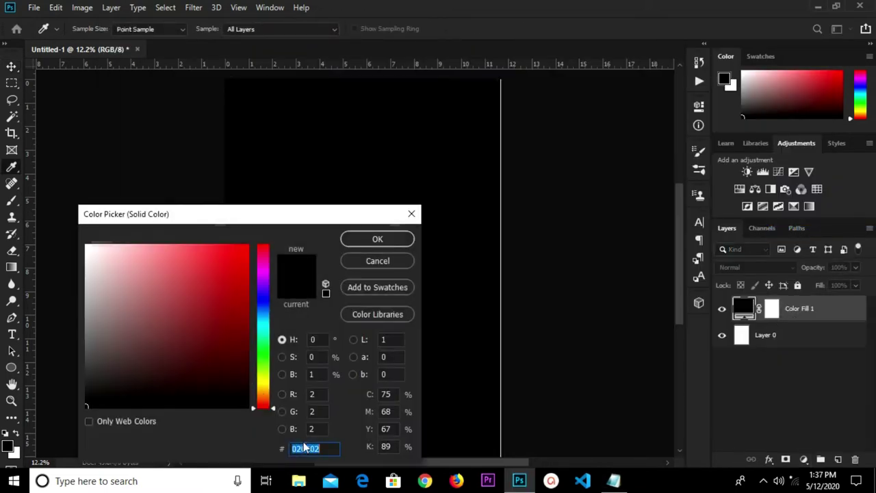
right_click(307, 451)
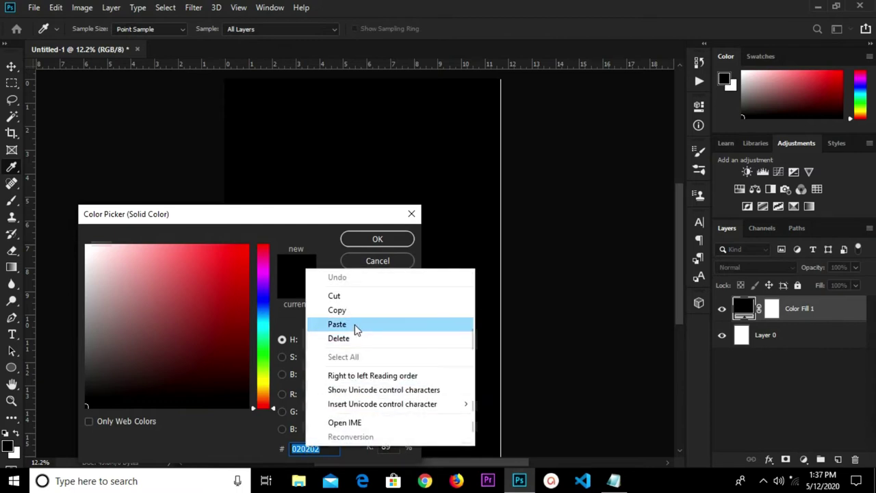
left_click(355, 326)
left_click(380, 240)
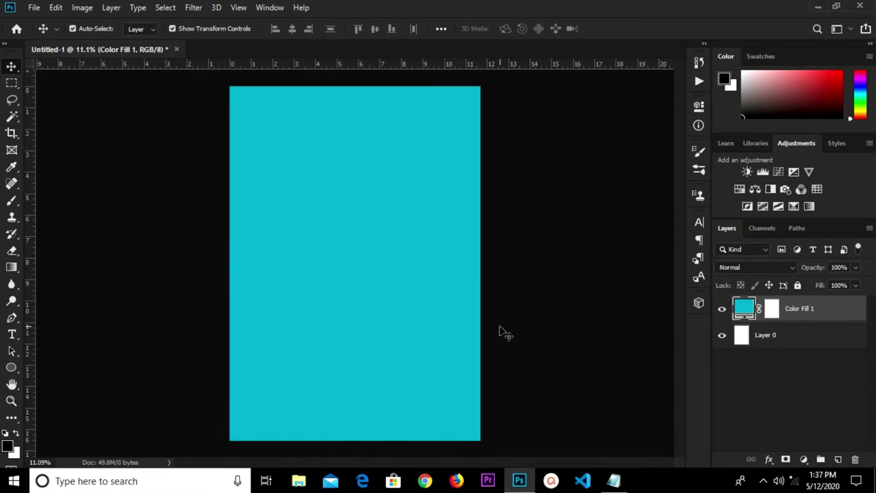
Step: Copy the second colour code 14549d from the laundry notes
left_click(613, 480)
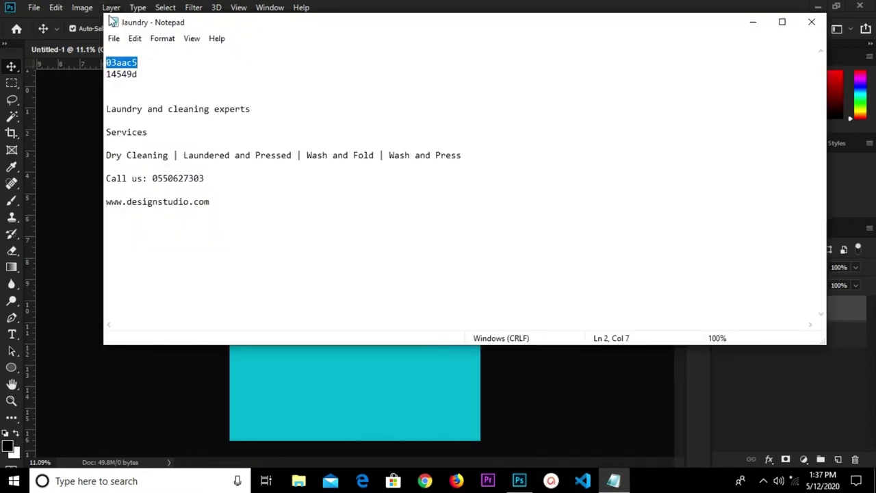
left_click_drag(145, 77, 106, 75)
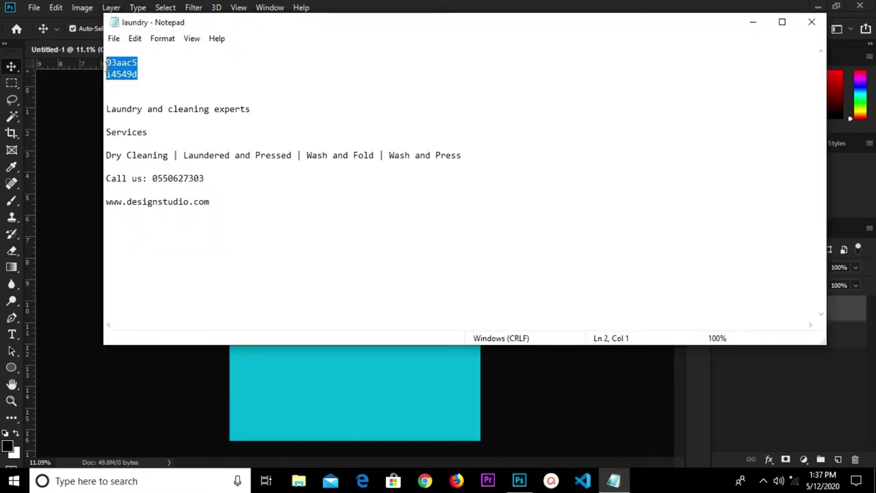
right_click(114, 74)
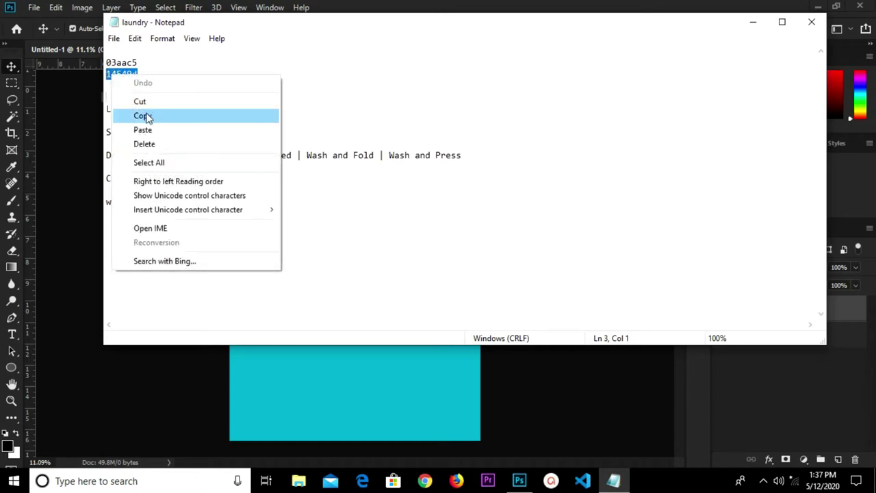
left_click(144, 115)
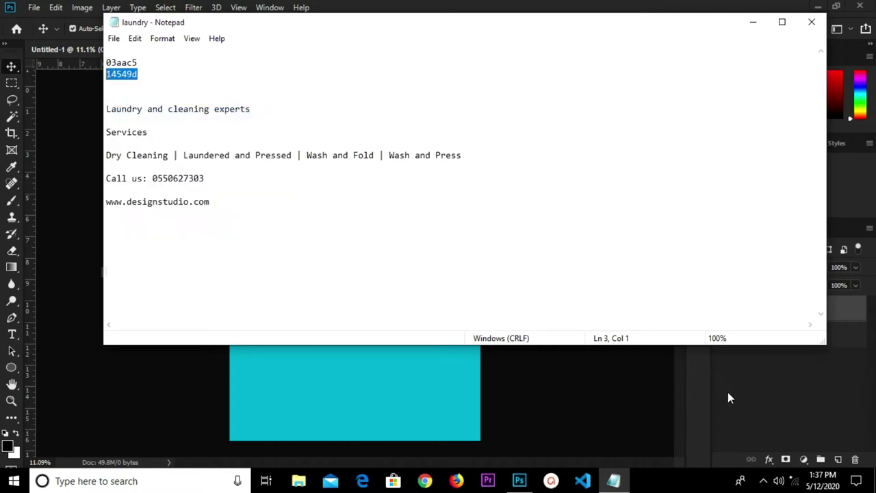
Step: Add a 14549d Solid Color fill layer and adjust its place in the layer stack
left_click(753, 23)
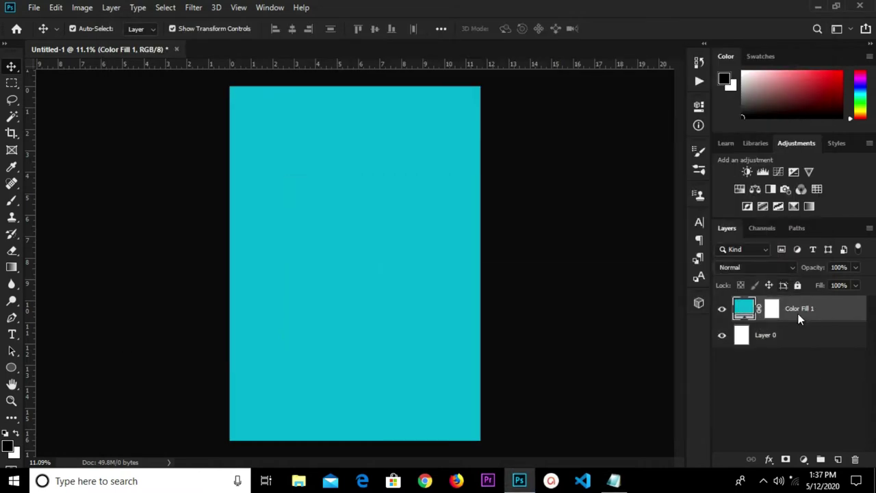
left_click(802, 459)
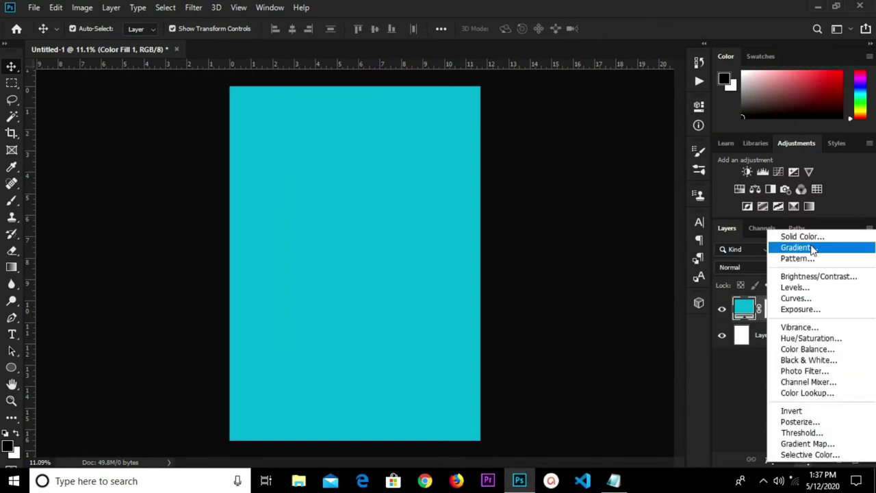
left_click(812, 239)
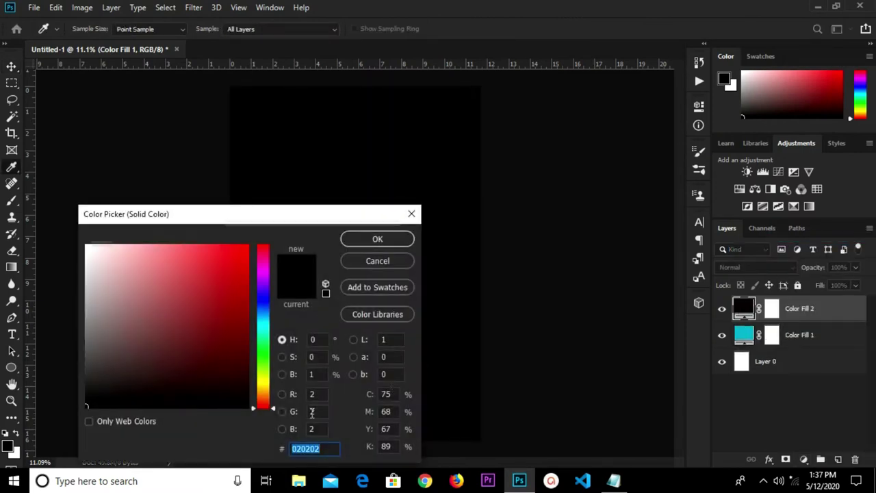
left_click(314, 450)
double_click(313, 449)
type("14549d")
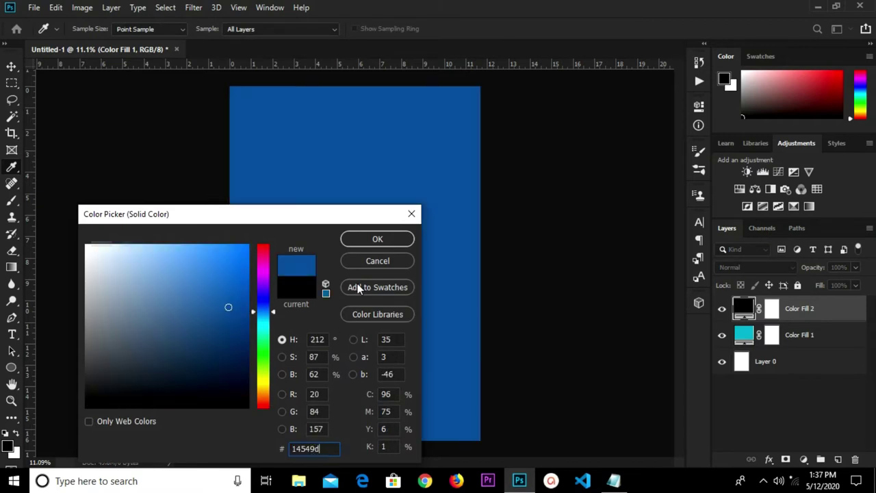
left_click(376, 239)
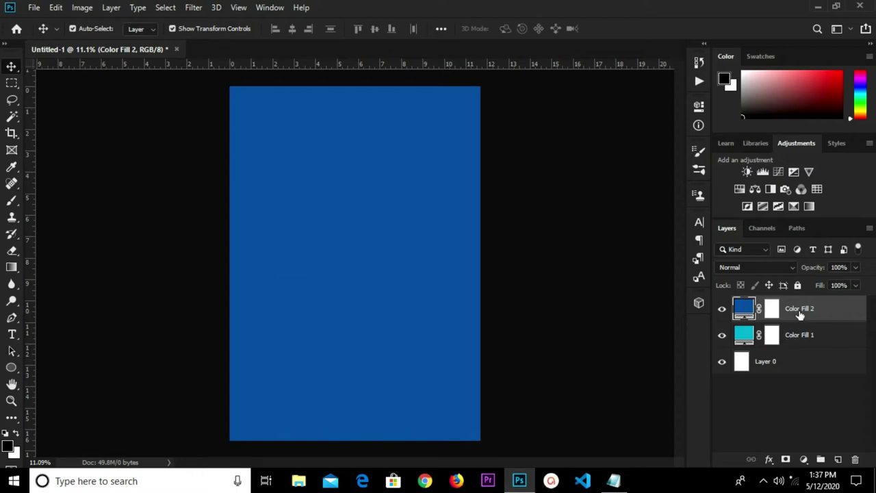
left_click_drag(799, 314, 798, 340)
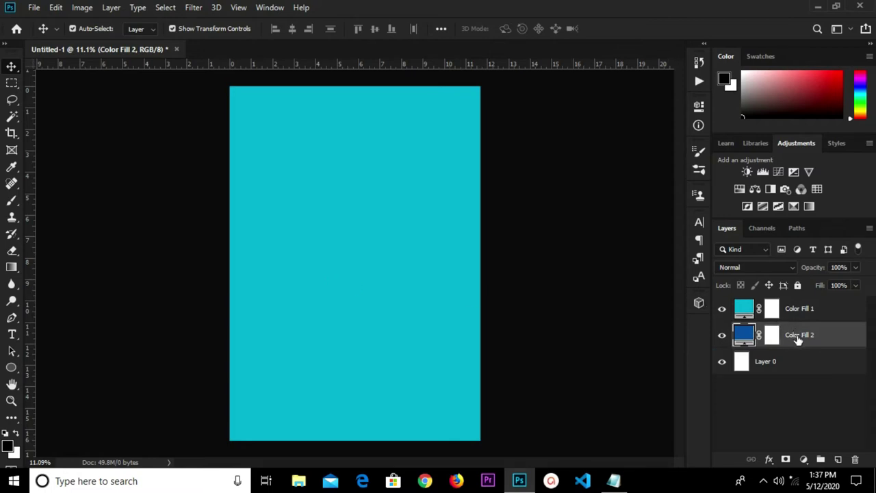
left_click_drag(798, 338, 780, 316)
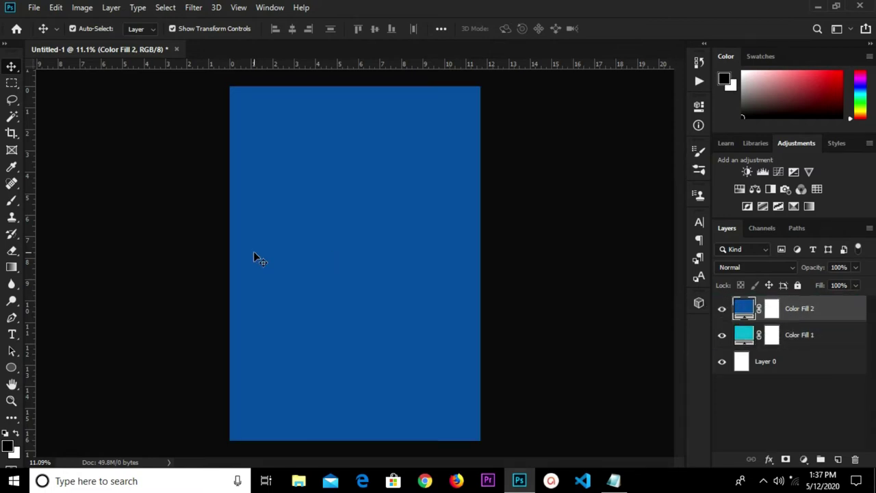
Step: Convert the dark blue fill layer to a smart object and add a layer mask
right_click(808, 311)
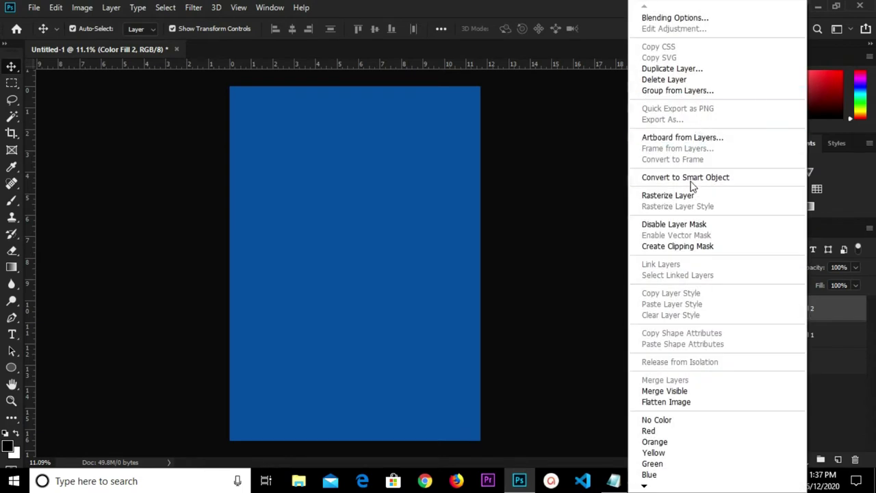
left_click(687, 178)
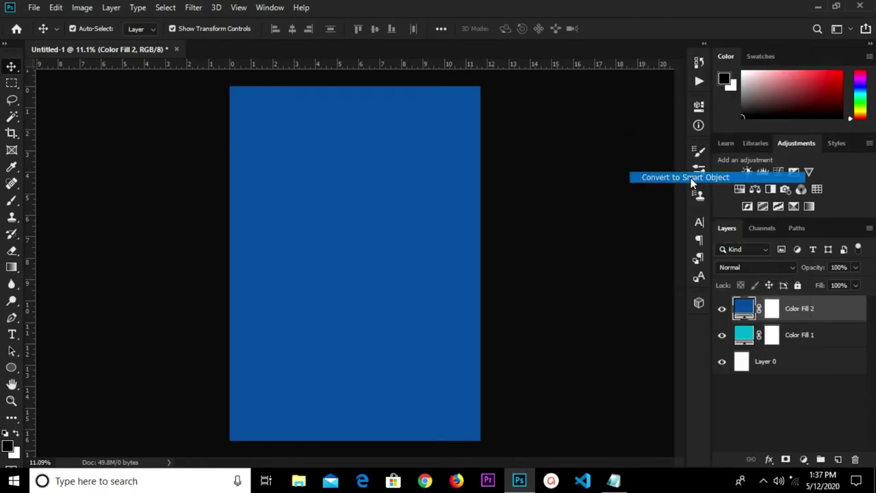
left_click(785, 458)
Step: Draw a diagonal Foreground to Transparent gradient on the blue layer's mask
key("g")
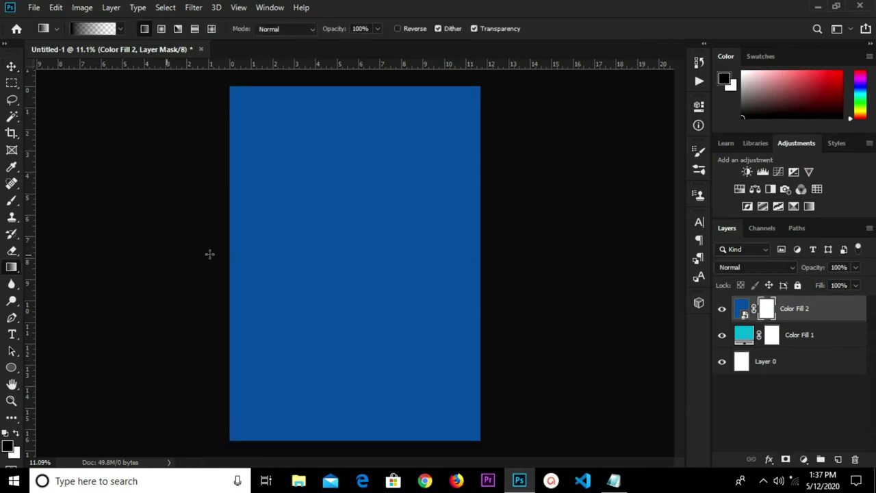
left_click(101, 32)
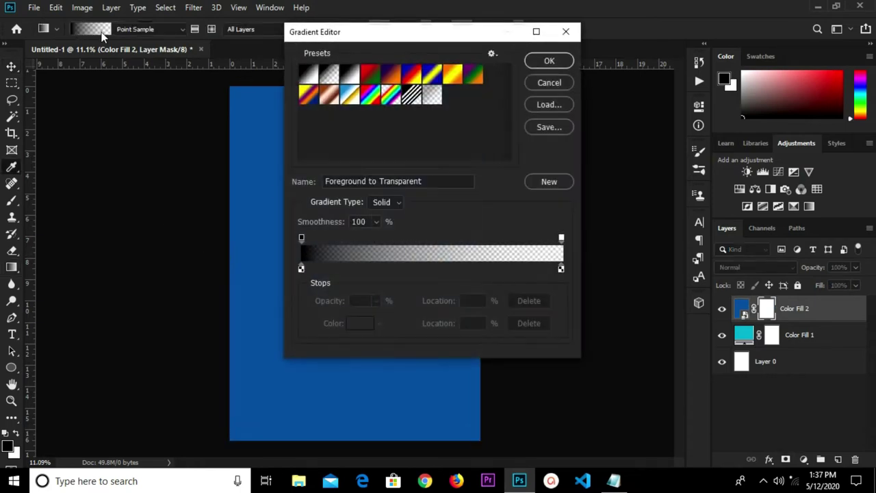
left_click(432, 181)
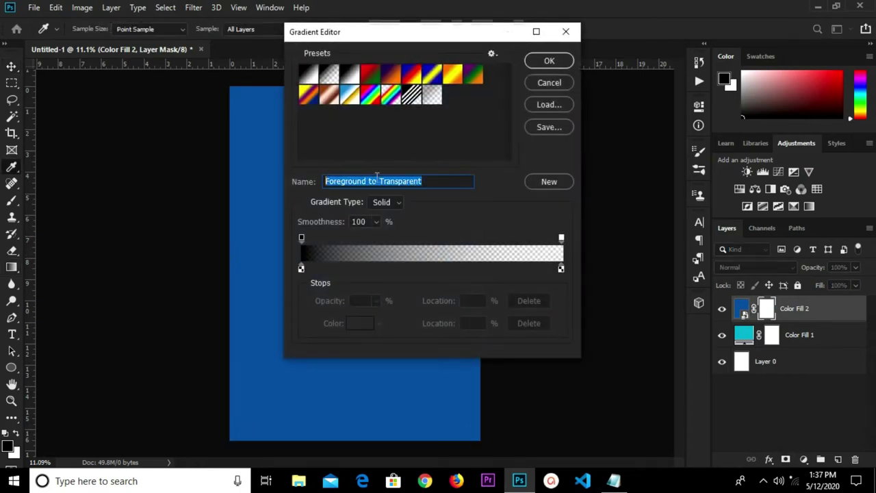
left_click(548, 61)
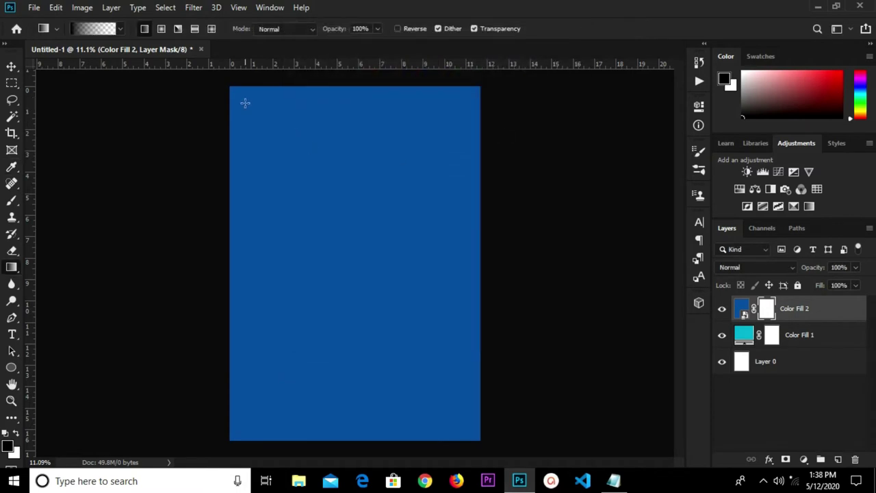
left_click_drag(230, 87, 430, 317)
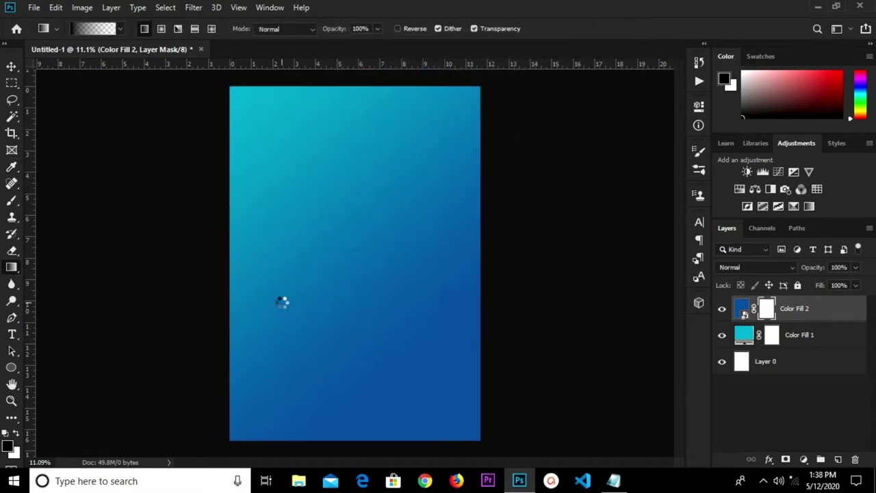
left_click(11, 66)
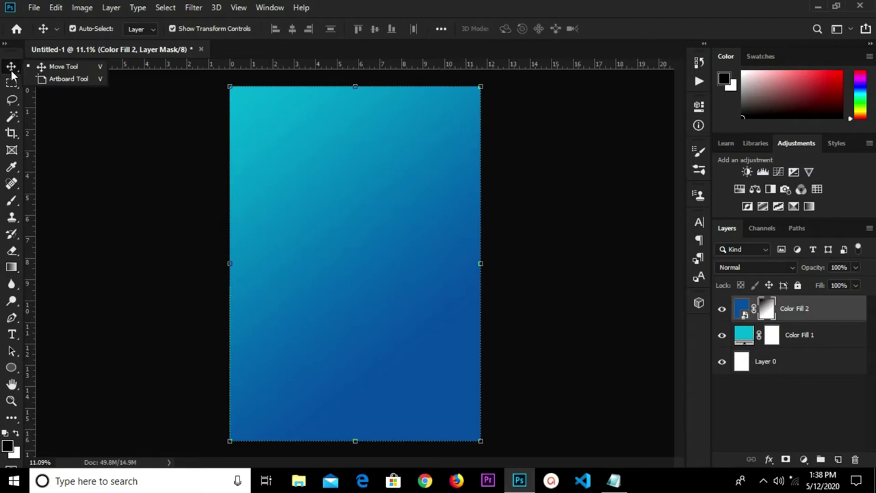
left_click(34, 7)
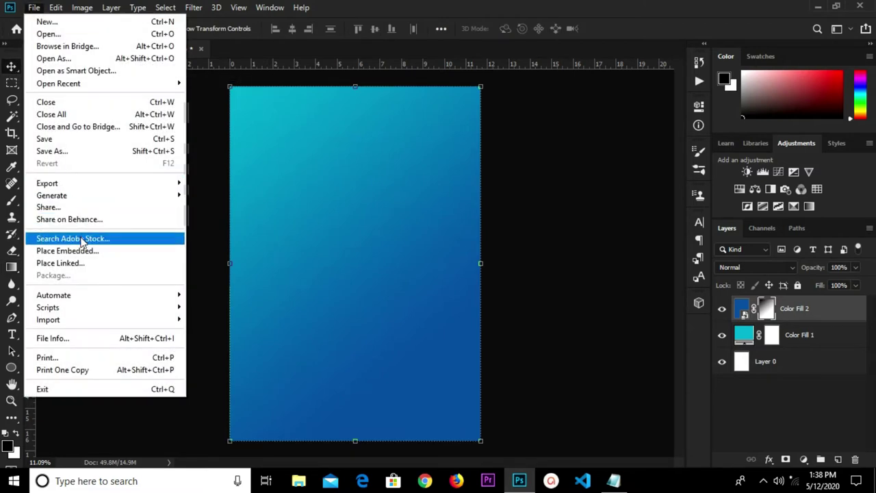
Step: Place the washing machine image from Downloads/Laundry and convert it to a smart object
left_click(86, 250)
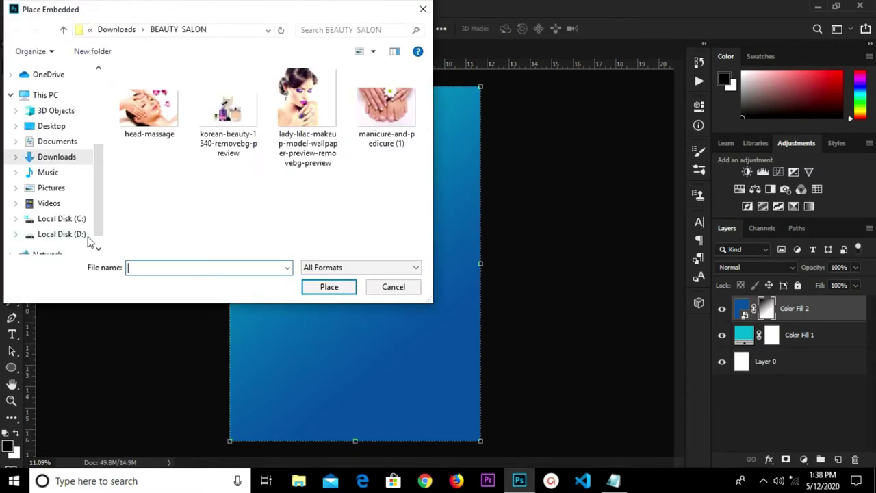
left_click(59, 158)
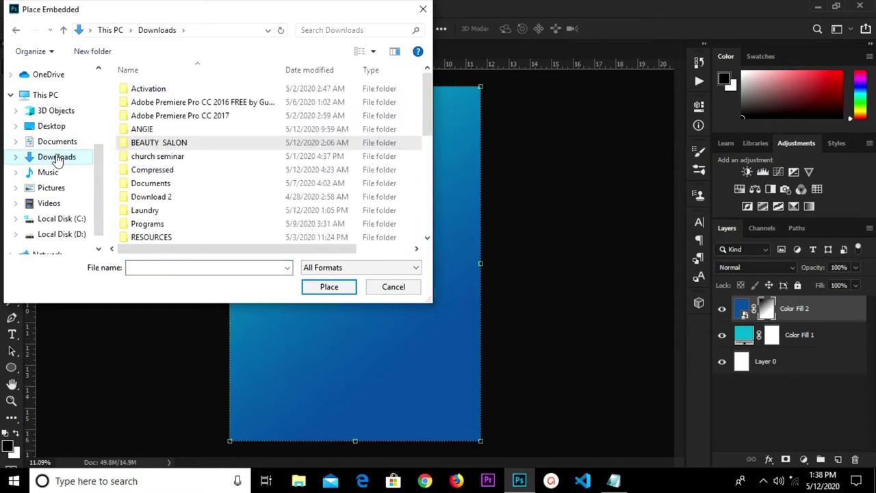
double_click(185, 210)
left_click(233, 130)
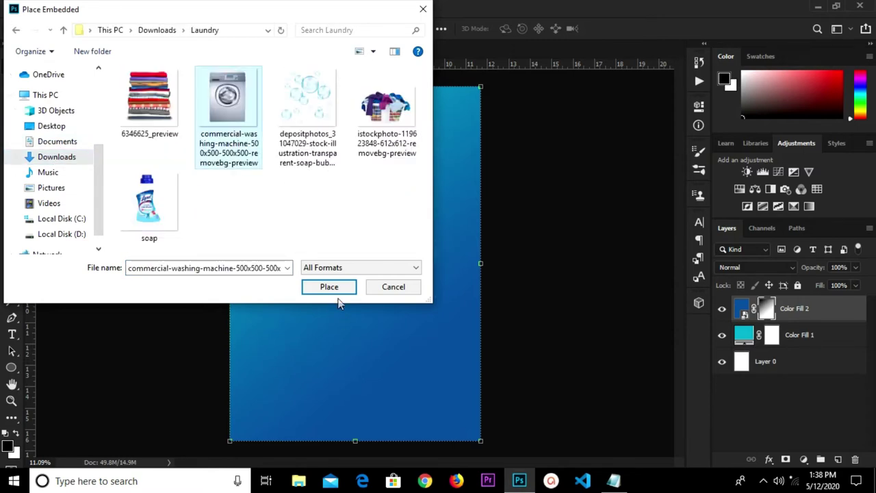
left_click(333, 288)
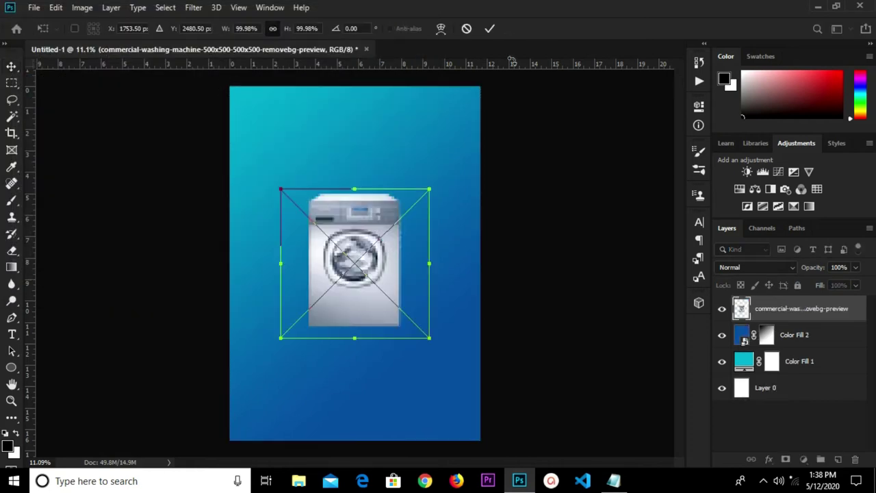
left_click(489, 28)
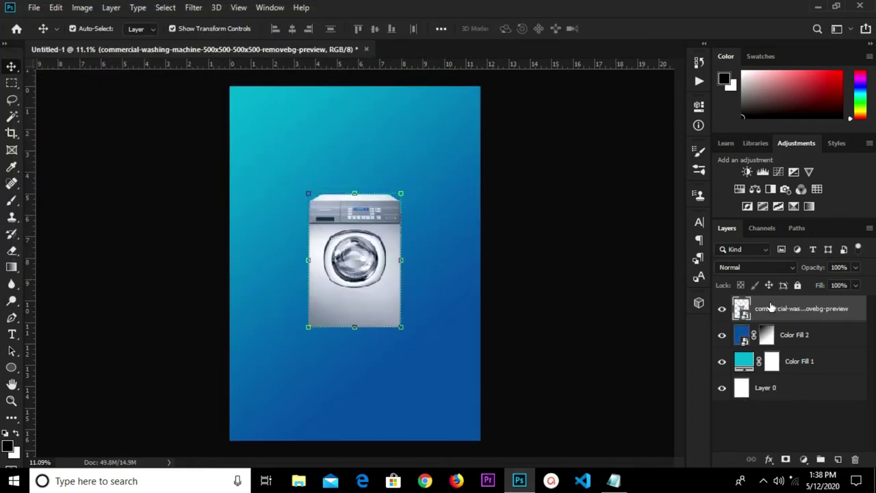
right_click(766, 307)
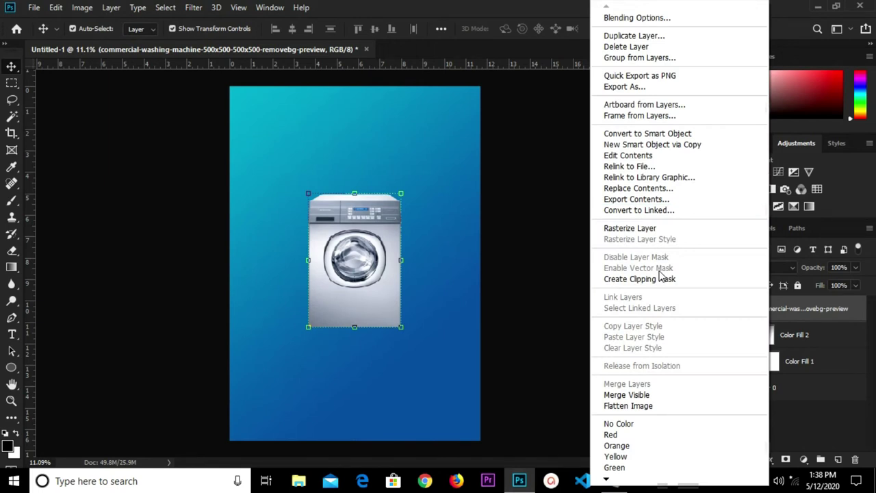
left_click(657, 133)
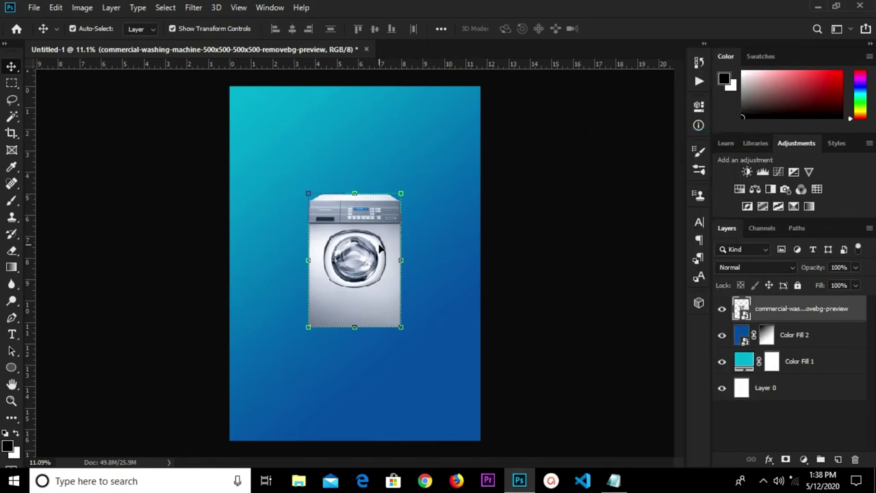
Step: Enlarge the washing machine to about 137%
key("ctrl+t")
scroll(380, 250, "up", 1)
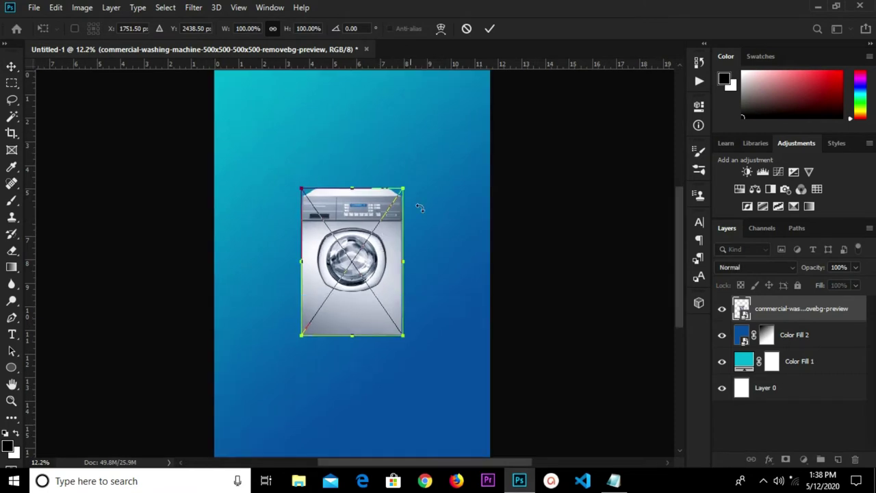
left_click_drag(400, 181, 466, 130)
key("ctrl+z")
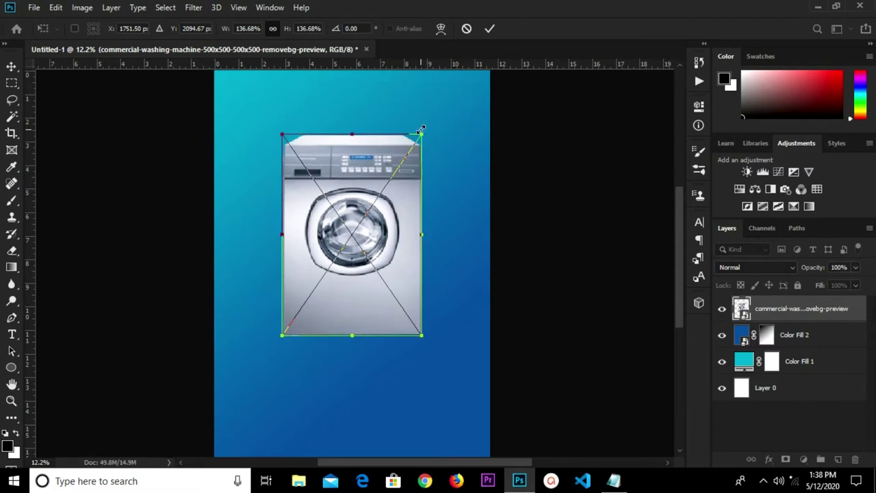
left_click_drag(421, 130, 425, 129)
left_click(490, 28)
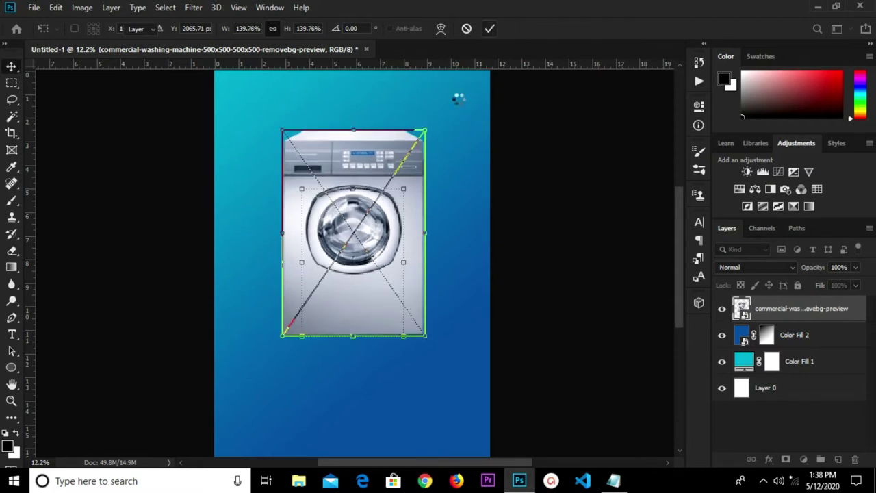
Step: Move the washing machine up and rescale it, centred near the top
scroll(414, 182, "down", 1)
left_click_drag(351, 277, 347, 243)
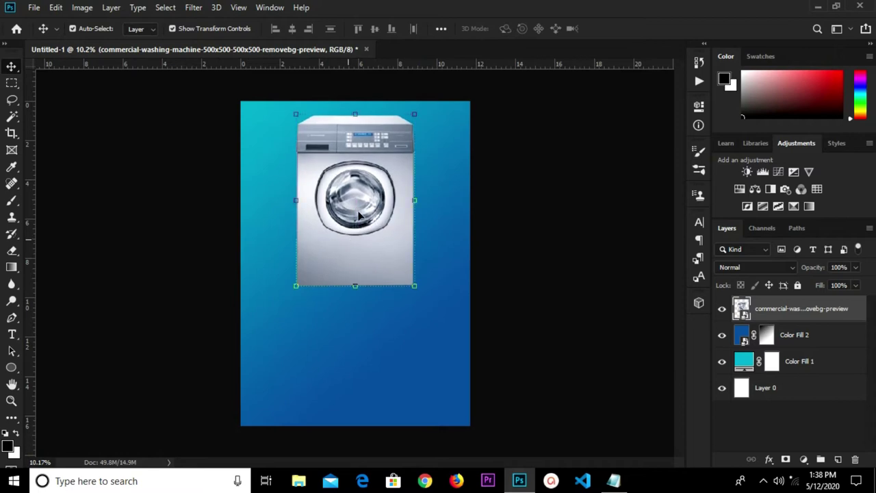
left_click_drag(417, 114, 393, 147)
left_click_drag(338, 241, 349, 217)
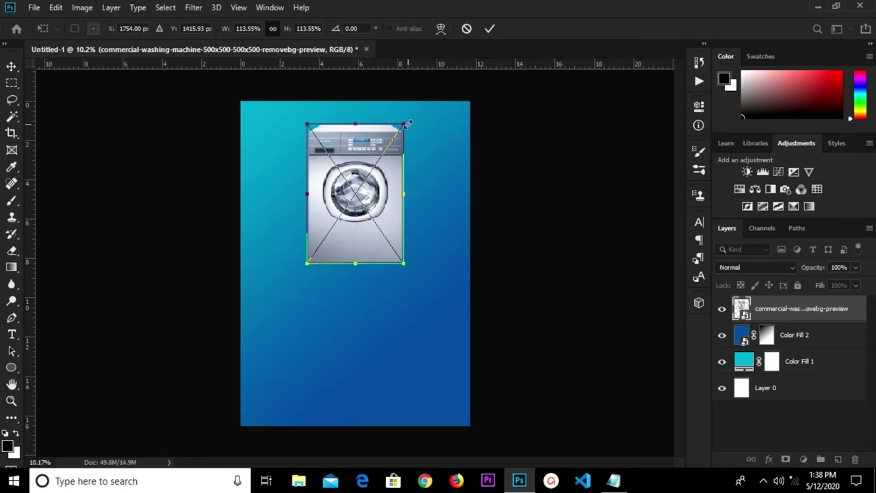
left_click(490, 28)
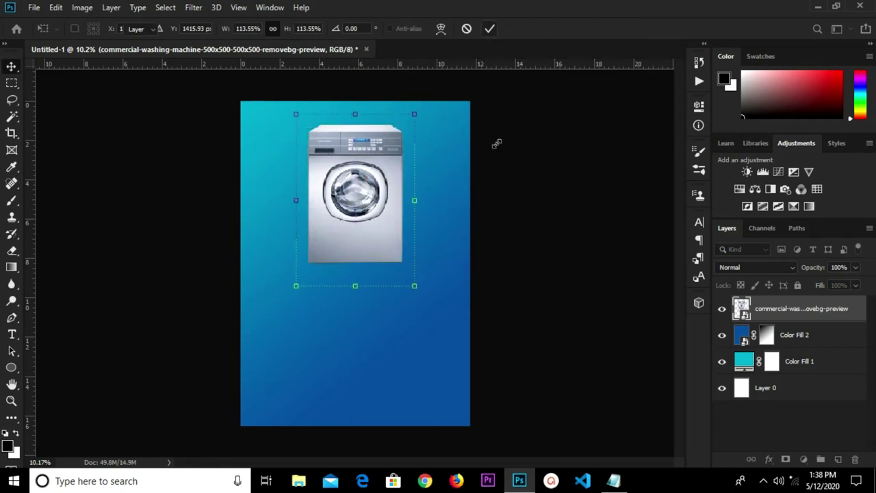
left_click(34, 7)
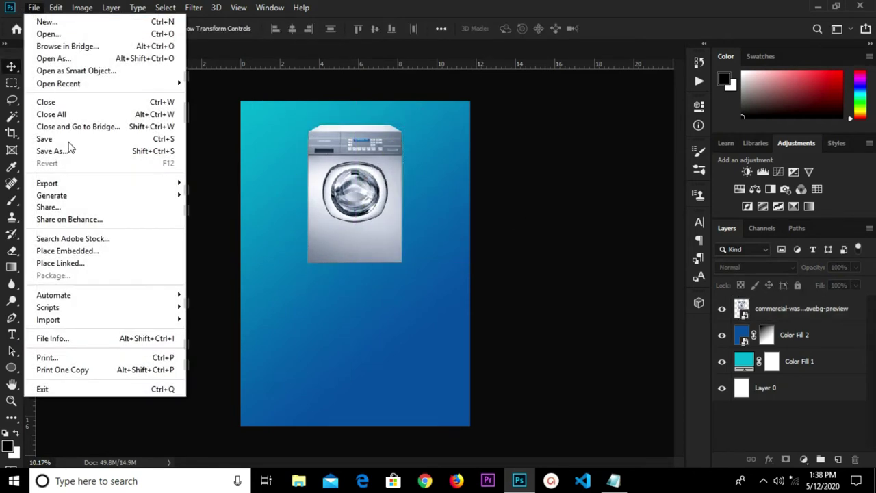
Step: Place the stacked clothes image 6346625_preview and convert it to a smart object
left_click(78, 252)
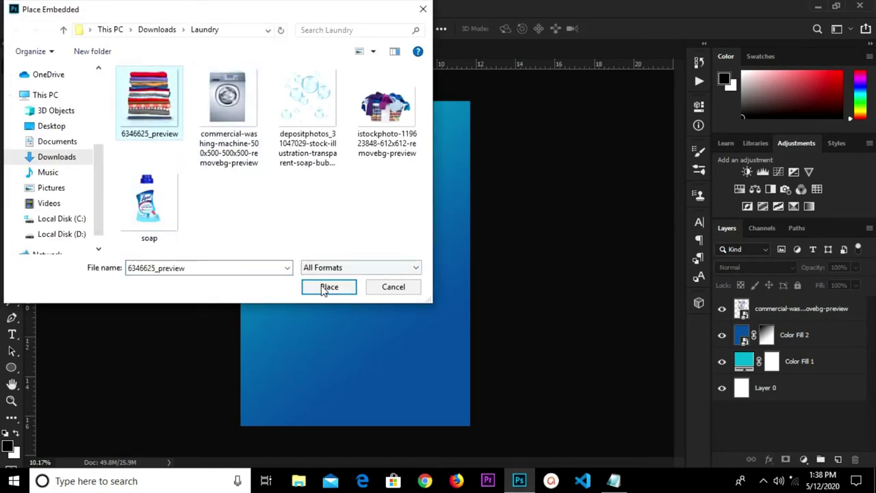
left_click(328, 286)
key("Return")
right_click(767, 309)
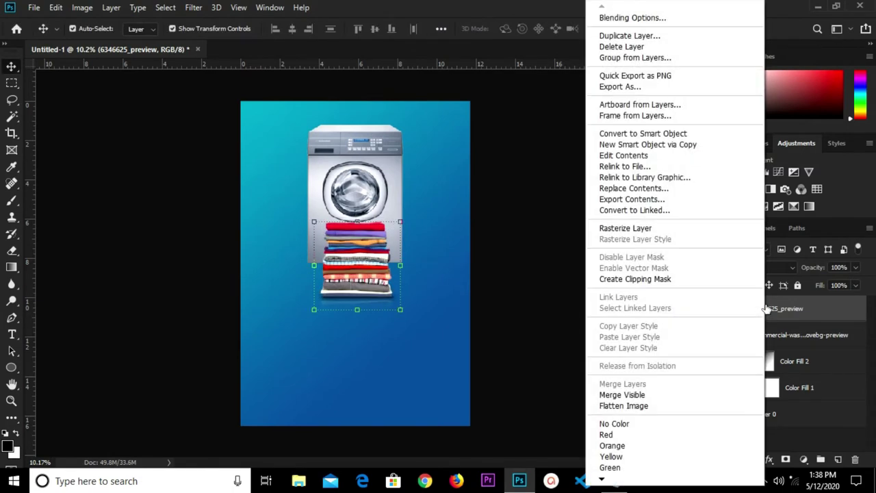
left_click(621, 134)
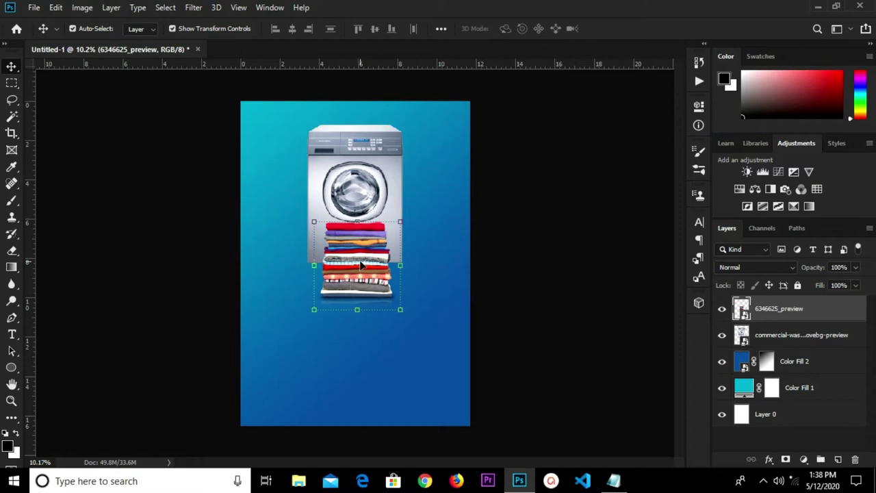
Step: Enlarge the clothes to about 126% and move them to the machine's lower right
key("ctrl+t")
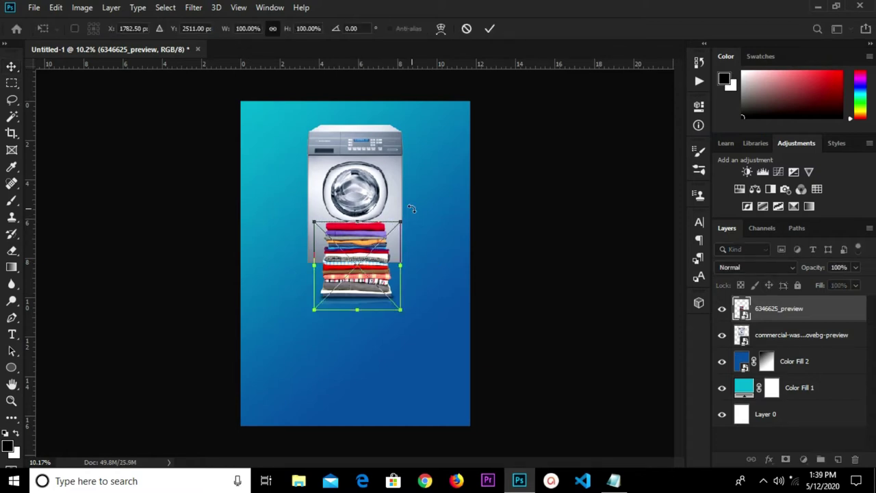
left_click_drag(401, 219, 412, 211)
mouse_move(366, 263)
left_mouse_down()
mouse_move(404, 279)
mouse_move(405, 265)
left_mouse_up()
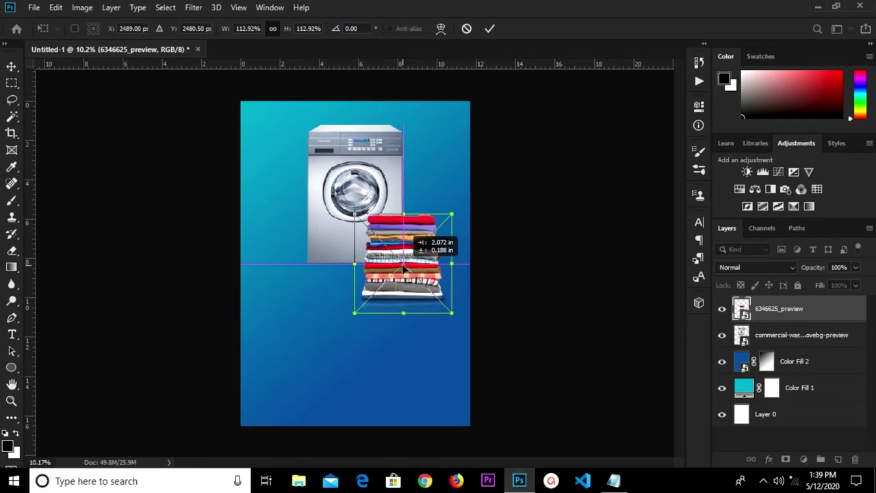
left_click_drag(453, 313, 463, 325)
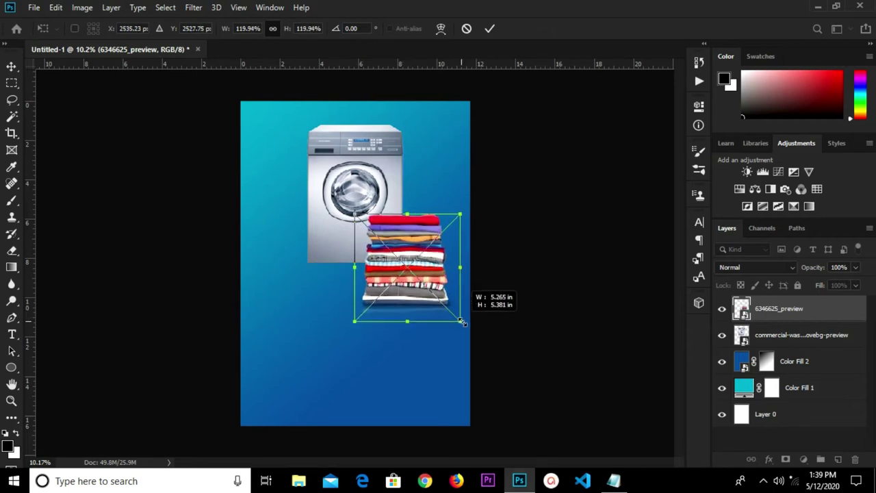
left_click(490, 30)
left_click(34, 7)
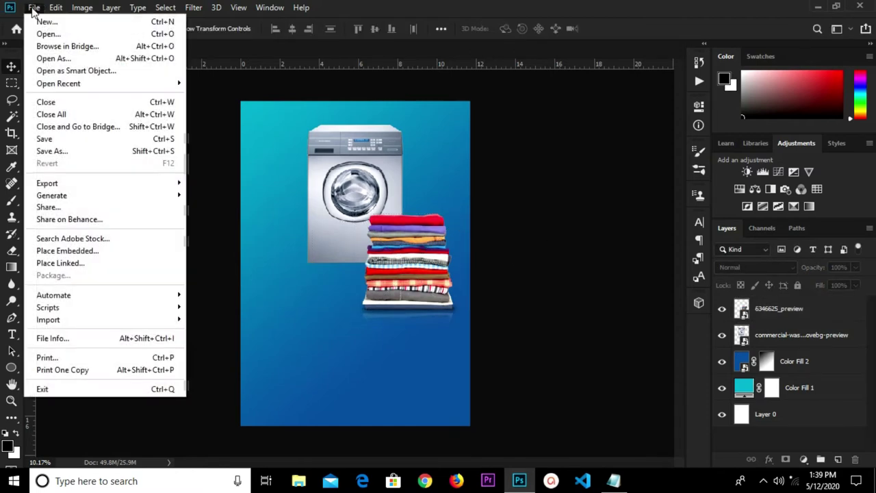
Step: Place the istockphoto laundry basket image and convert it to a smart object
left_click(69, 253)
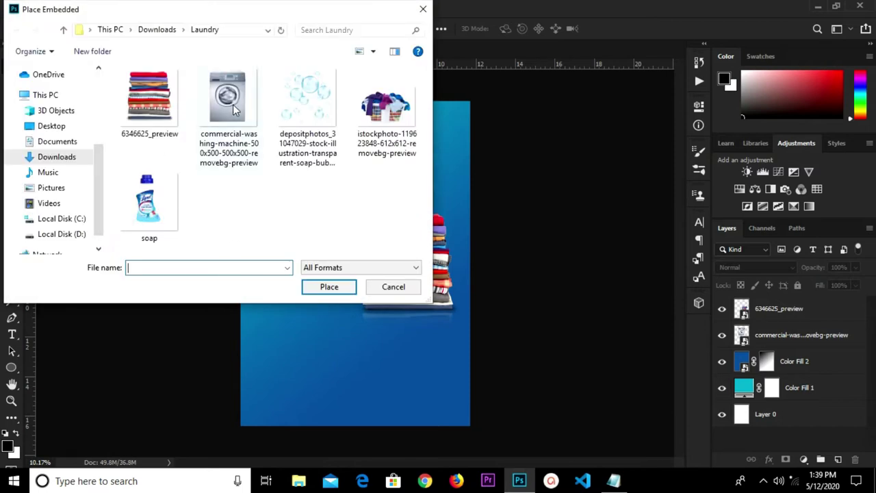
left_click(378, 129)
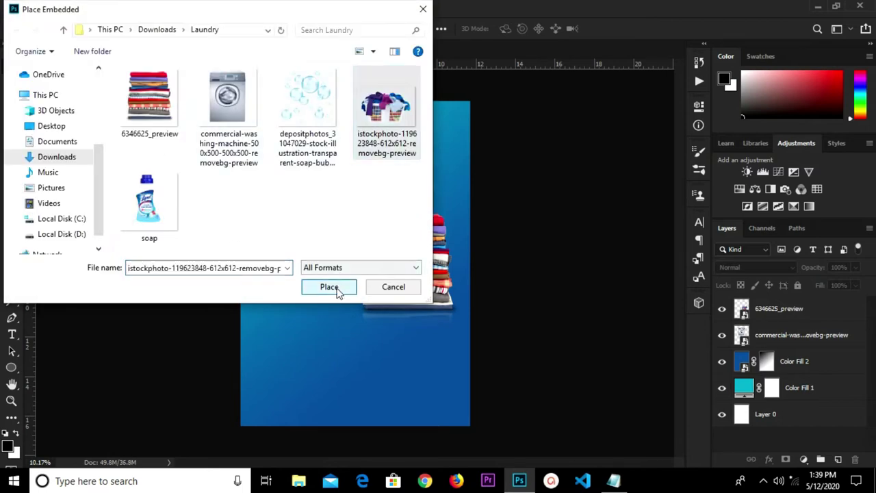
left_click(336, 288)
key("Return")
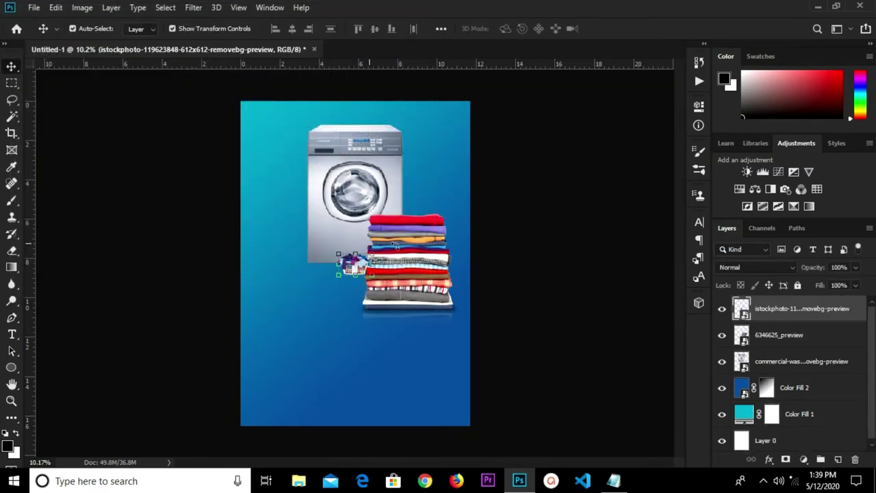
right_click(804, 324)
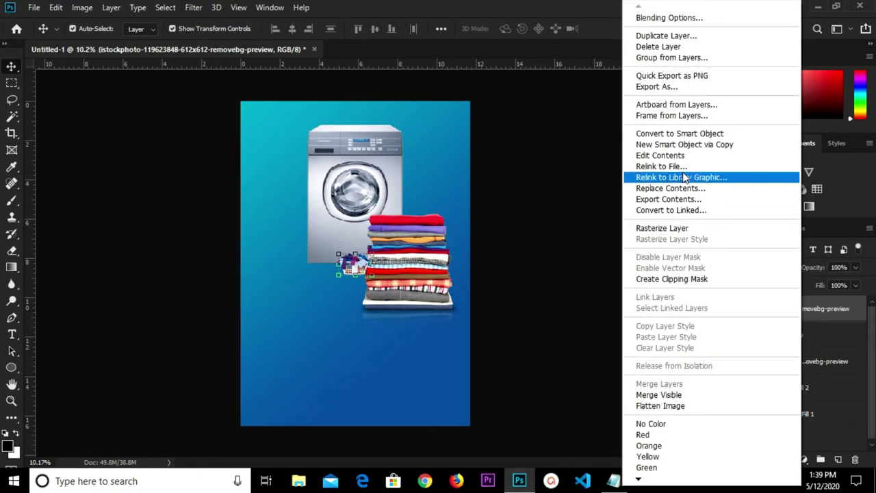
left_click(683, 133)
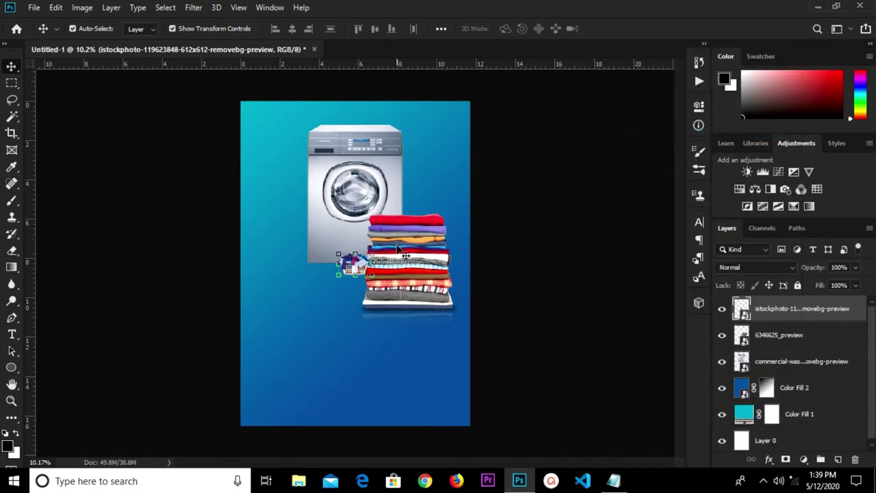
Step: Scale the laundry basket up to about 403%
left_click_drag(345, 278, 324, 291)
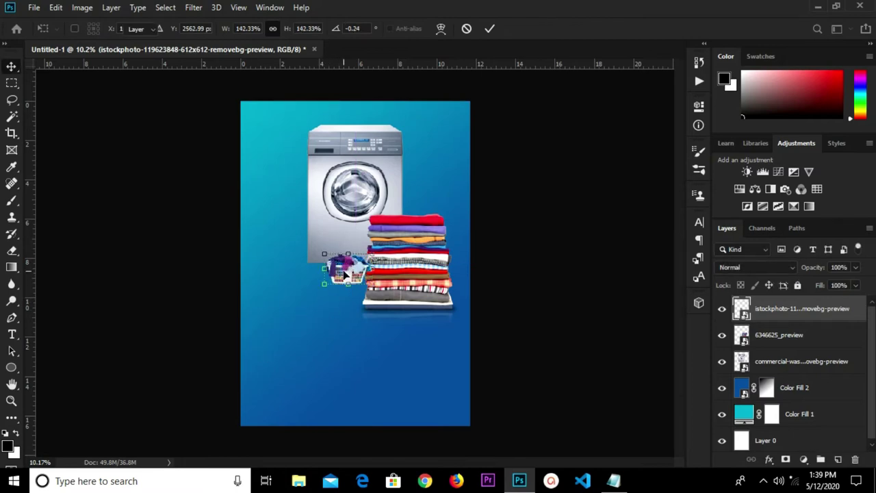
key("Return")
left_click_drag(320, 284, 319, 287)
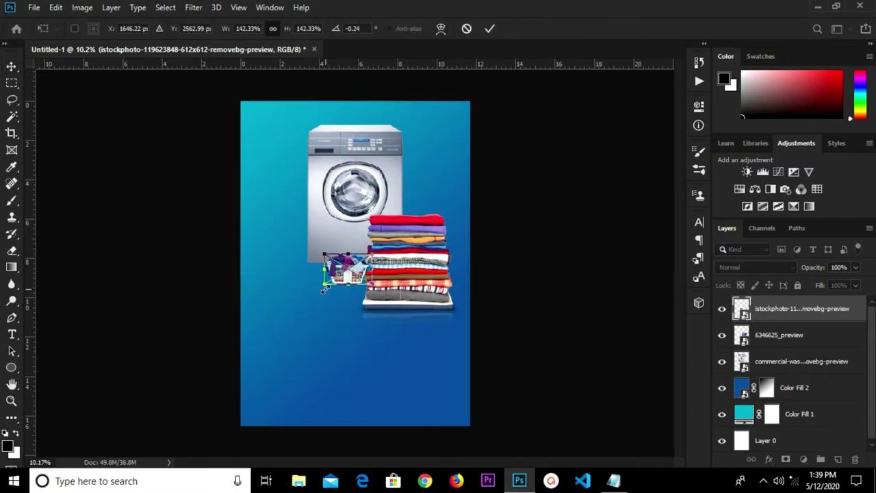
left_click_drag(318, 287, 267, 342)
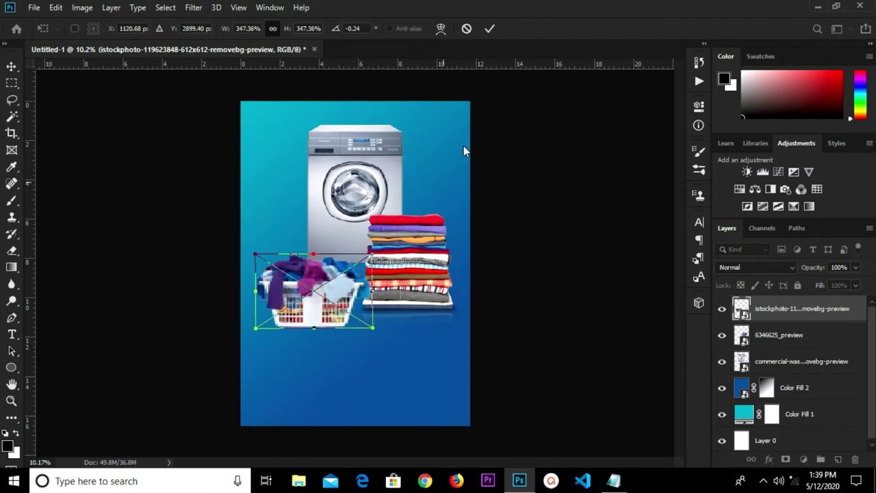
left_click(485, 31)
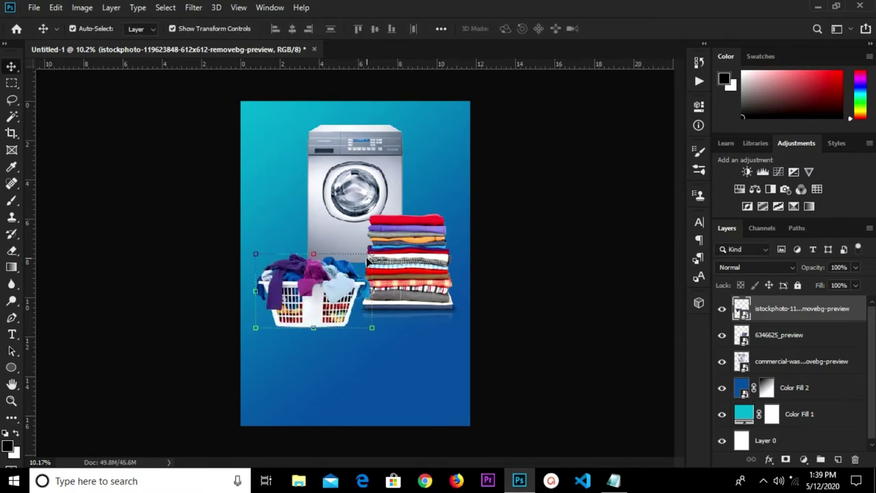
left_click_drag(370, 254, 392, 232)
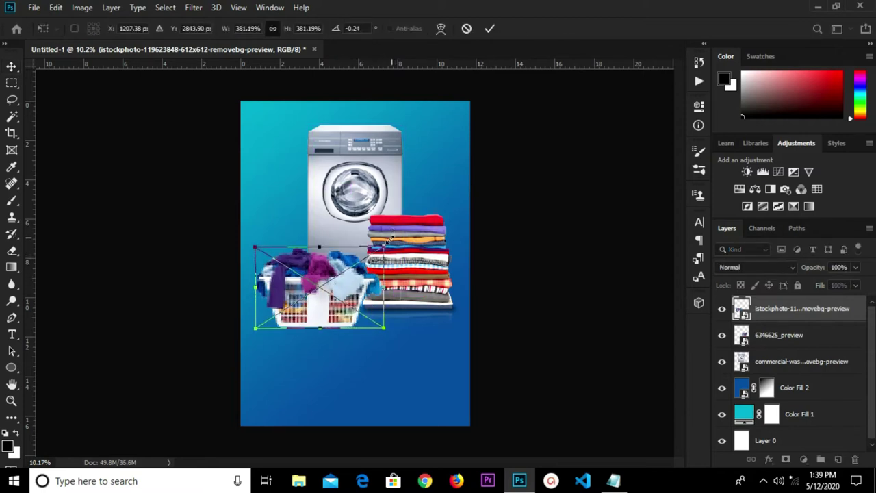
left_click_drag(385, 246, 391, 241)
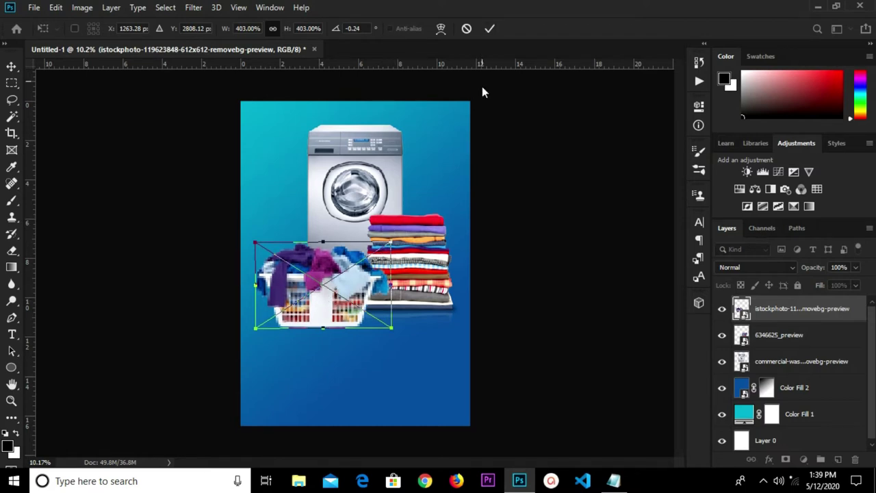
left_click(490, 29)
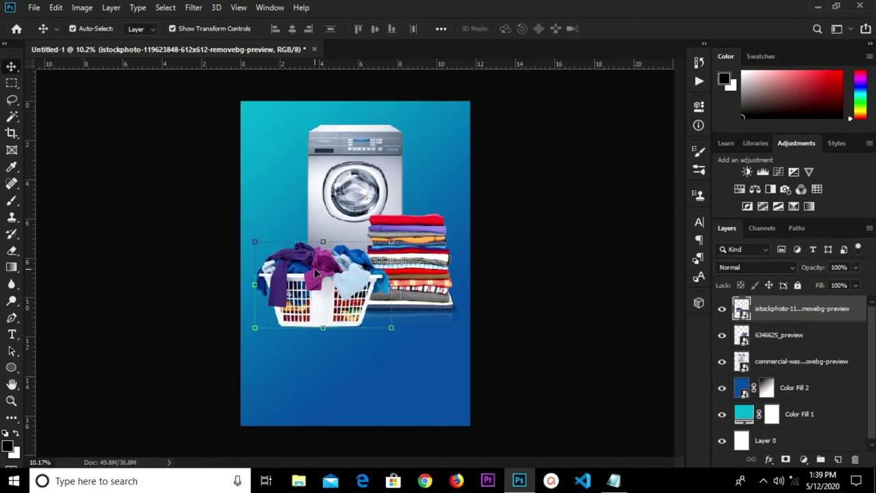
Step: Shift the basket slightly up and left beside the clothes
left_click(340, 240)
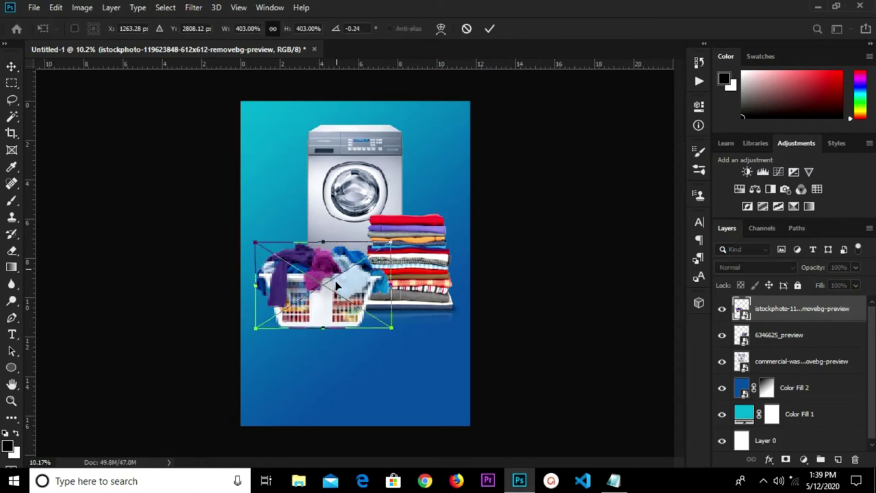
left_click_drag(340, 258, 334, 244)
left_click(488, 30)
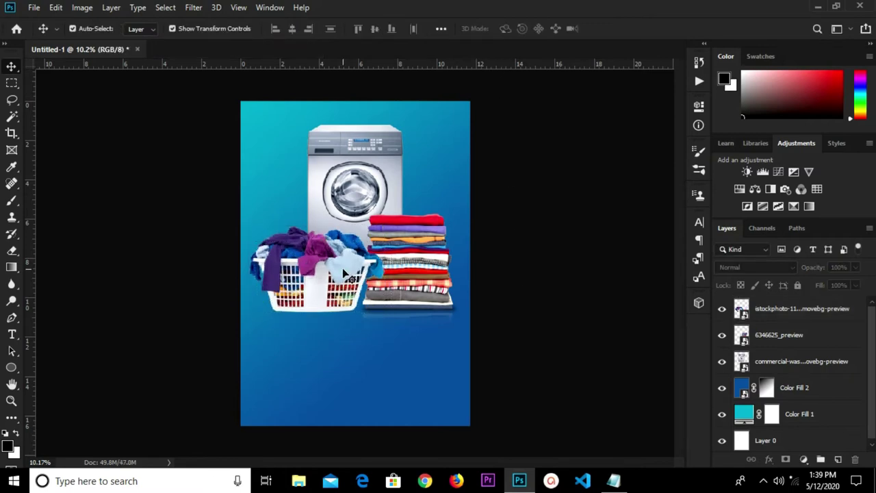
left_click(33, 9)
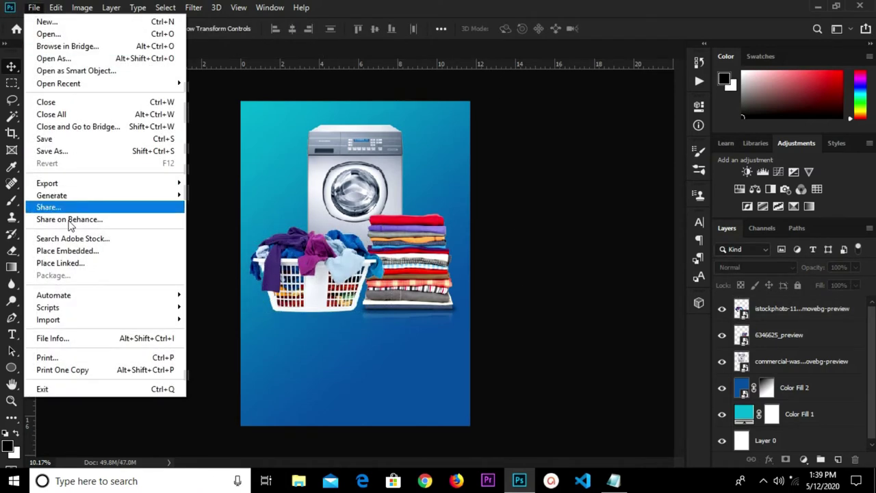
Step: Place the soap bottle image and convert it to a smart object
left_click(75, 250)
left_click(149, 205)
left_click(339, 287)
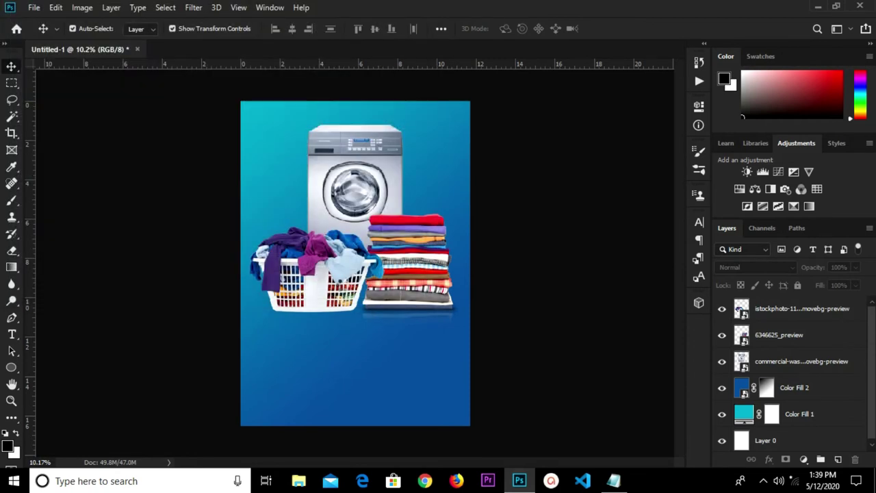
left_click(486, 29)
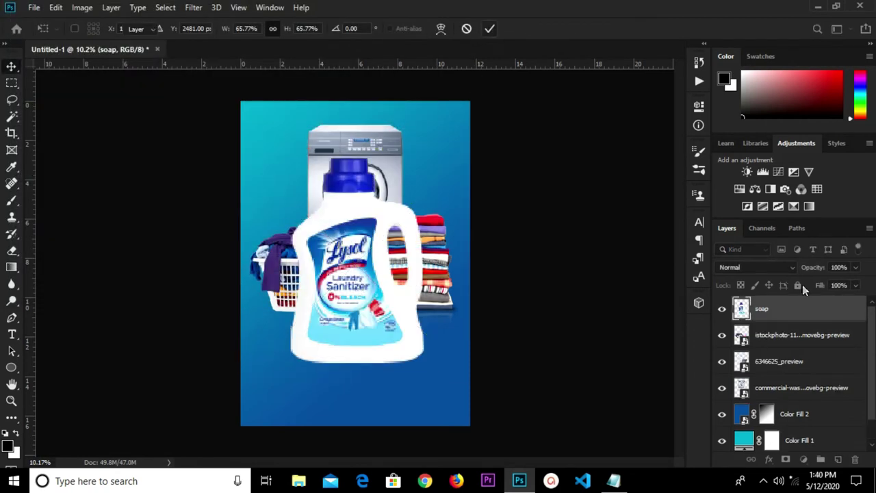
right_click(772, 309)
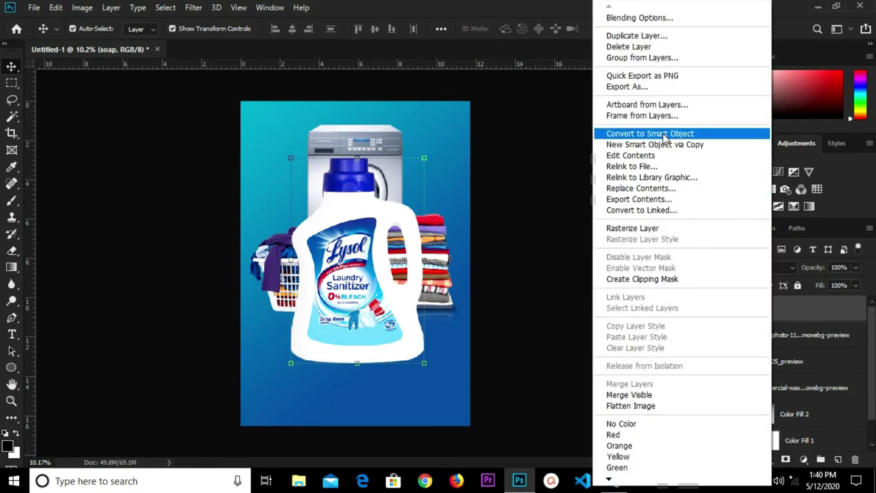
left_click(662, 135)
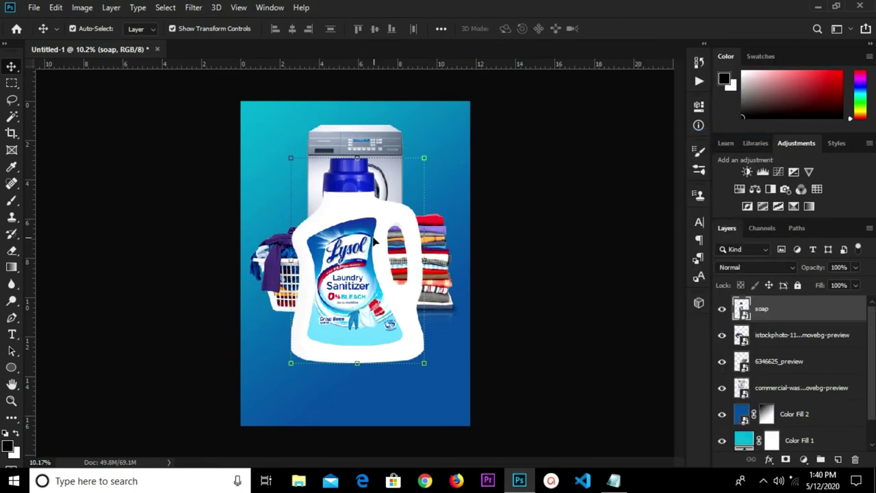
Step: Shrink the soap bottle to about 33% and set it on the clothes stack
mouse_move(423, 158)
left_mouse_down()
mouse_move(355, 267)
mouse_move(424, 173)
mouse_move(430, 144)
mouse_move(423, 162)
left_mouse_up()
left_click_drag(407, 219, 419, 209)
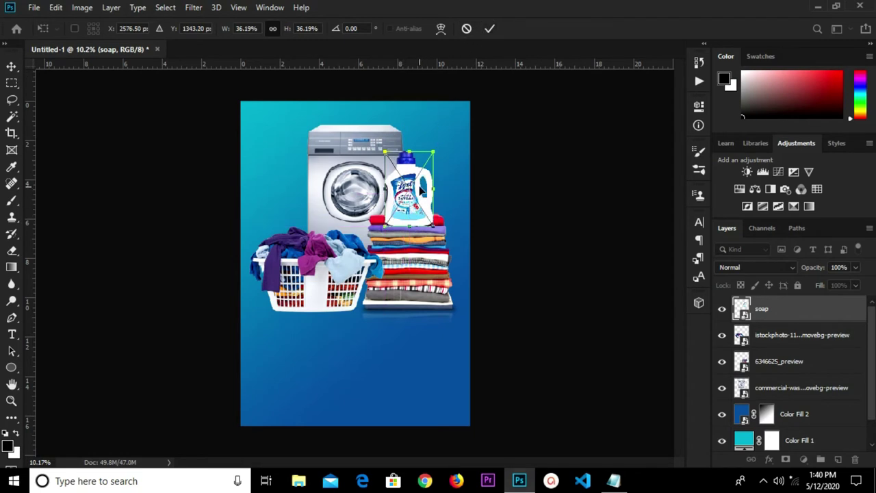
left_click(488, 30)
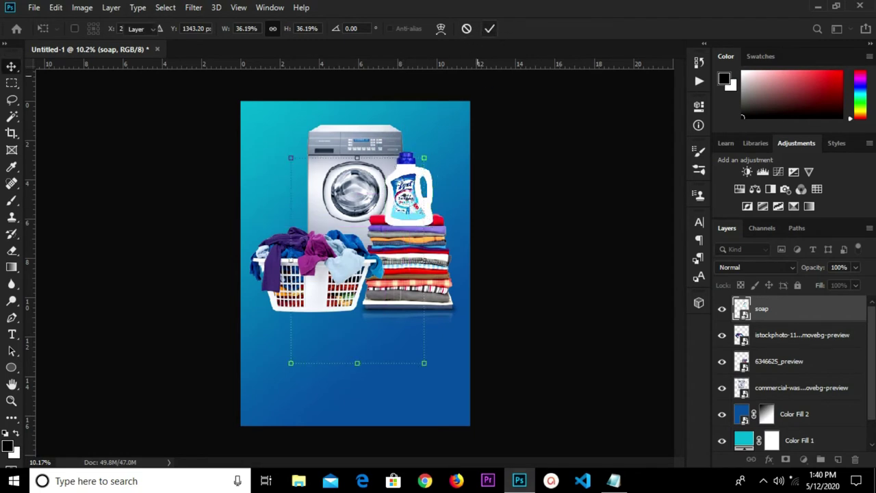
scroll(413, 200, "up", 1)
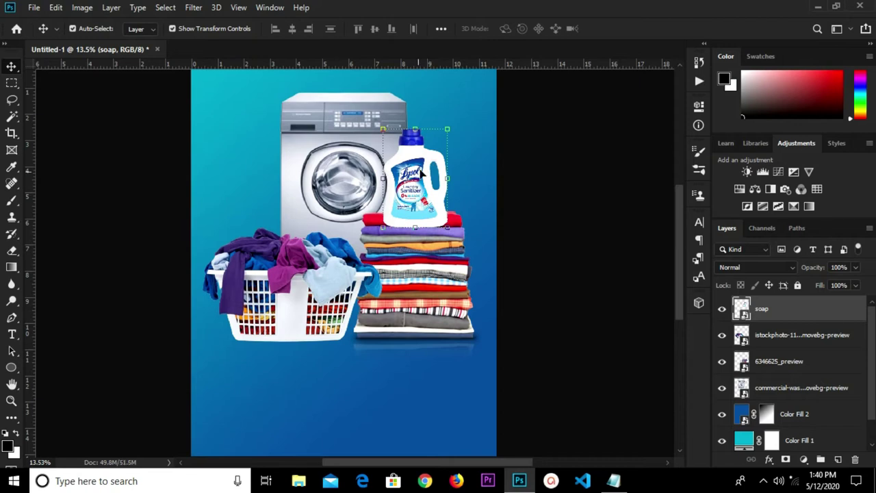
left_click_drag(414, 182, 425, 178)
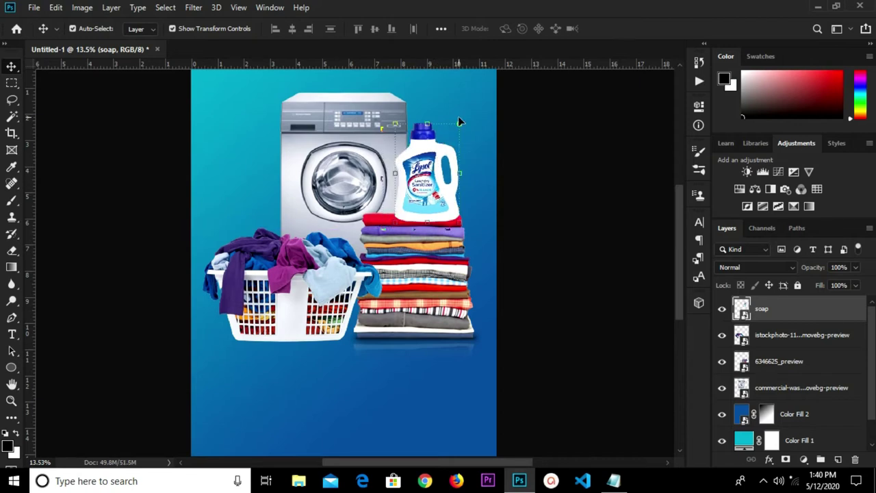
left_click_drag(459, 124, 451, 134)
mouse_move(419, 202)
left_mouse_down()
mouse_move(425, 192)
mouse_move(421, 200)
left_mouse_up()
left_click(489, 29)
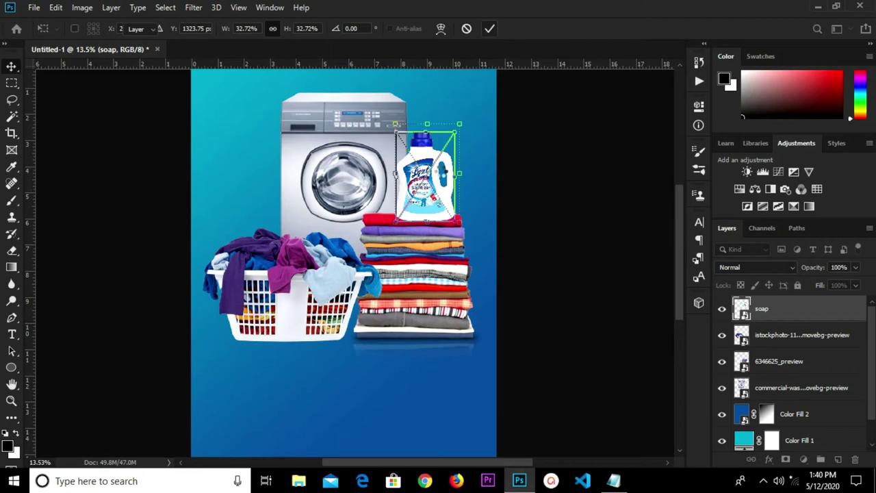
Step: Nudge the soap bottle and clothes stack with arrow keys to align them
key("Down")
key("Down")
key("Down")
key("Up")
key("Up")
key("Up")
key("Up")
left_click(418, 280)
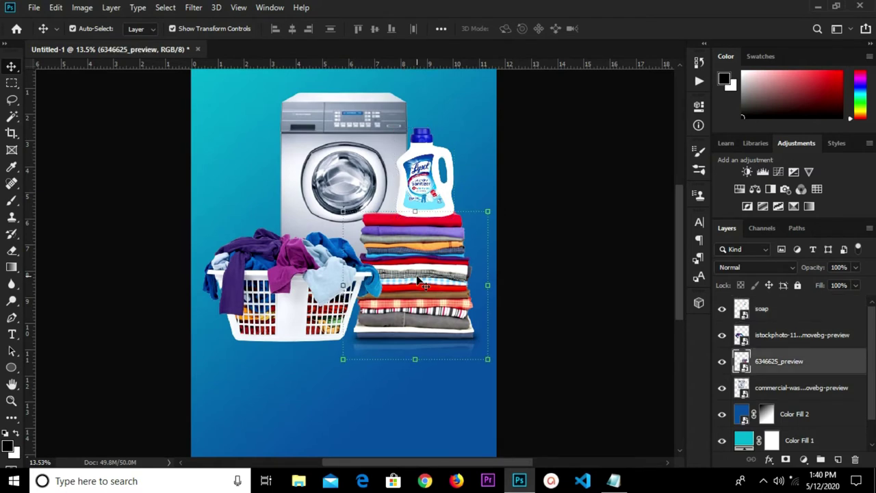
key("Down")
key("Down")
key("Down")
key("Down")
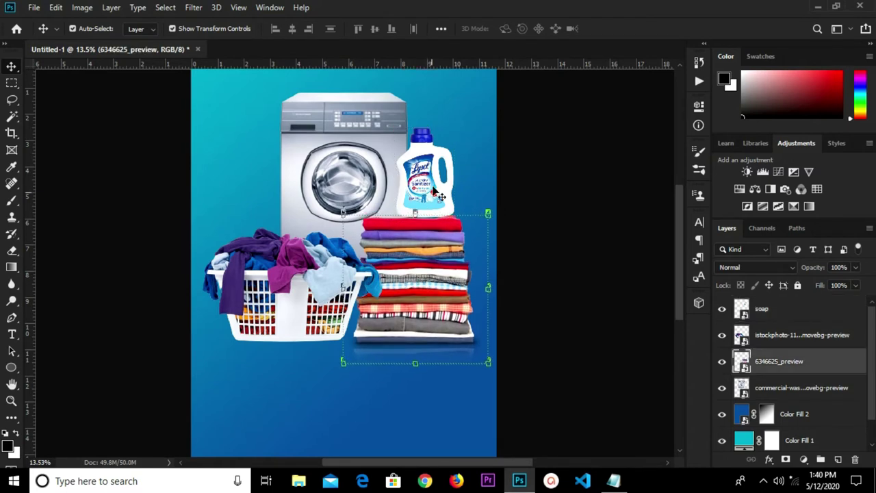
key("Down")
key("Down")
left_click(441, 194)
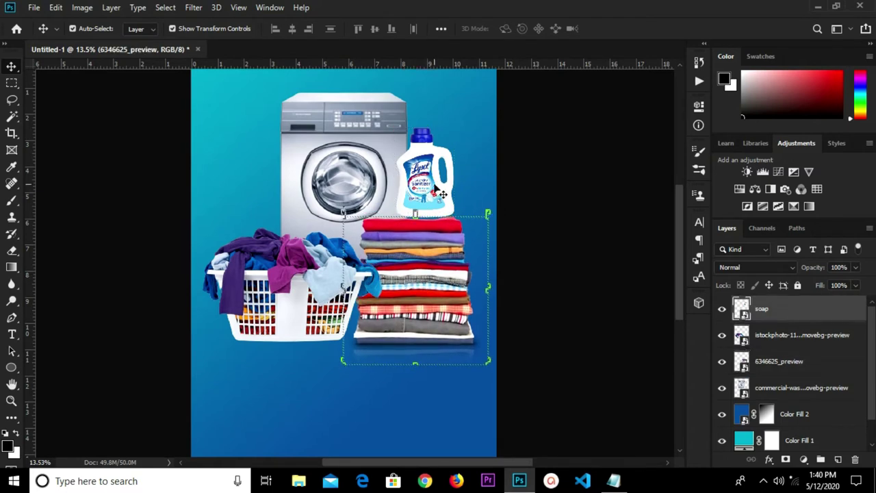
key("Down")
key("Down")
key("Down")
key("Down")
key("Down")
key("Down")
left_click(553, 267)
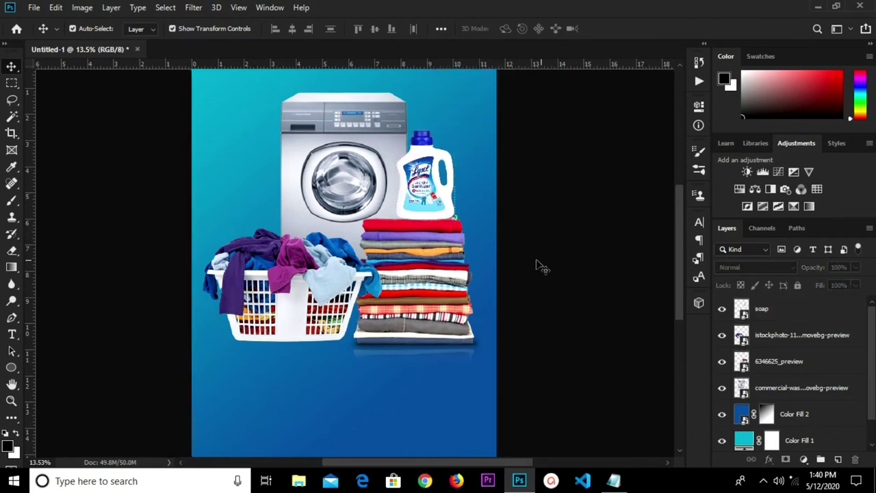
left_click(32, 8)
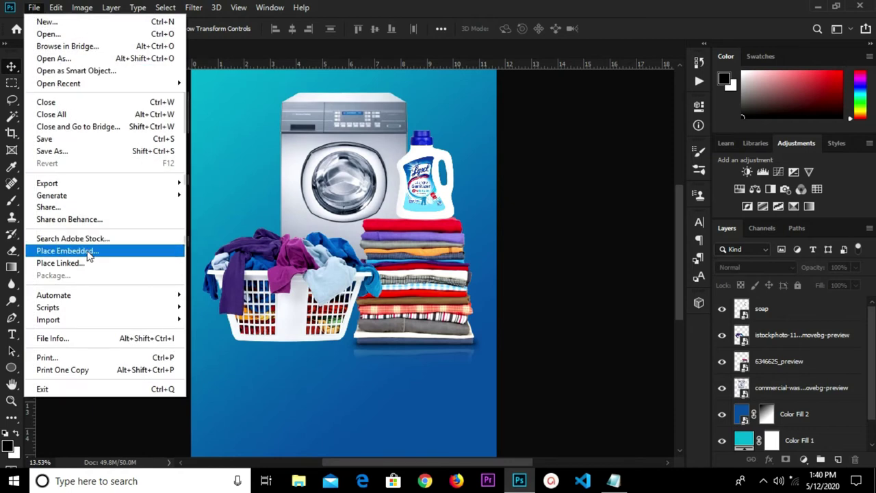
Step: Place the soap bubbles image and convert it to a smart object
left_click(89, 253)
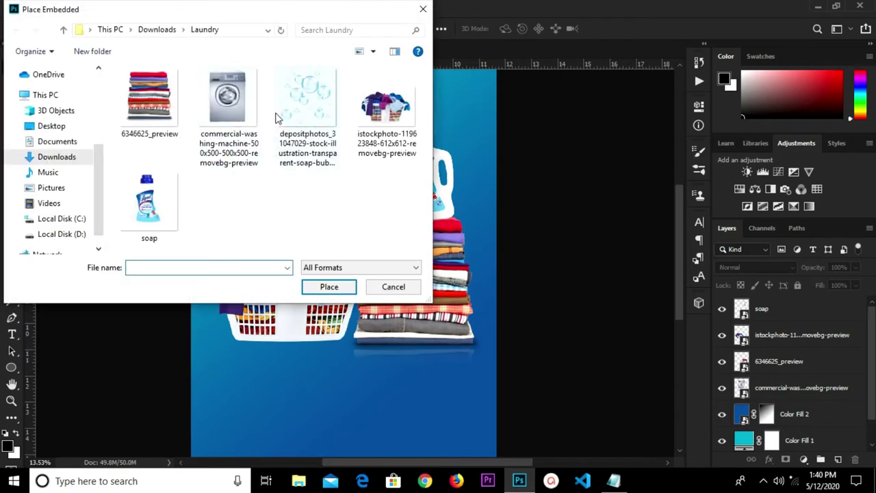
left_click(301, 116)
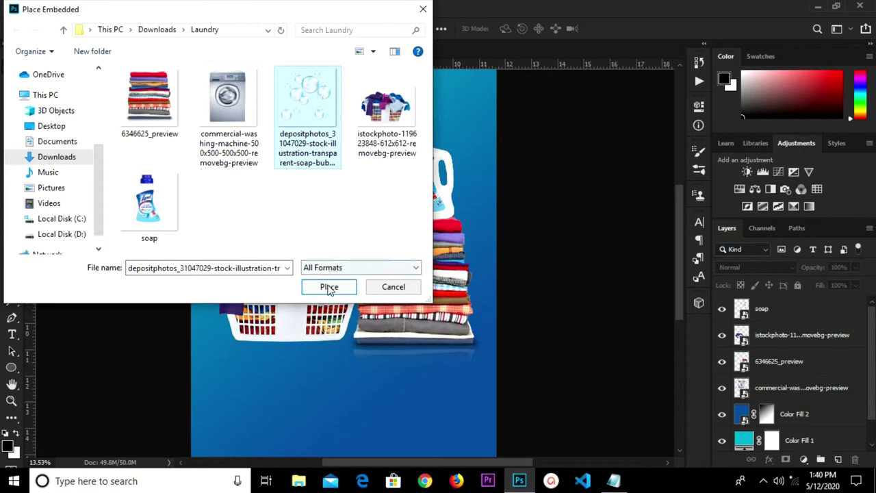
left_click(328, 287)
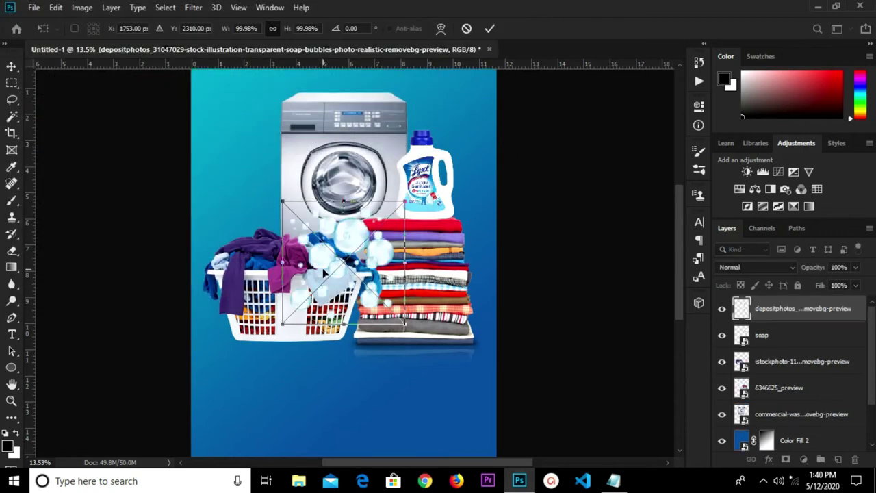
left_click(489, 28)
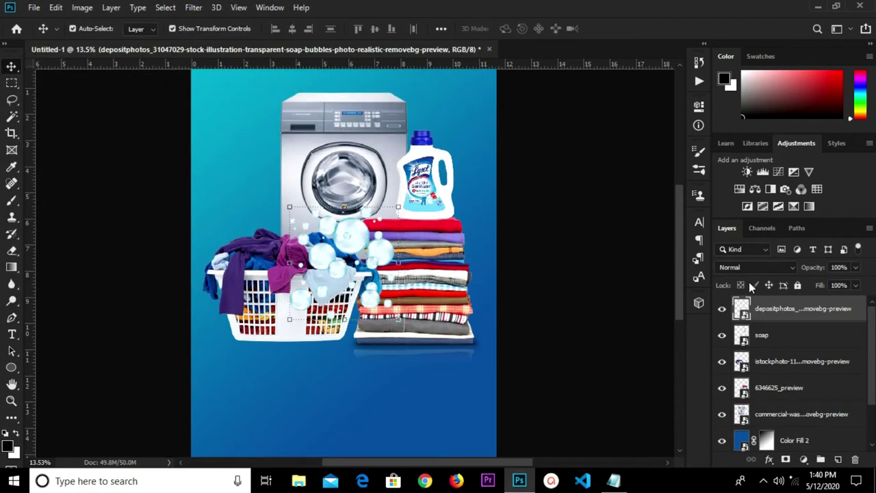
right_click(767, 313)
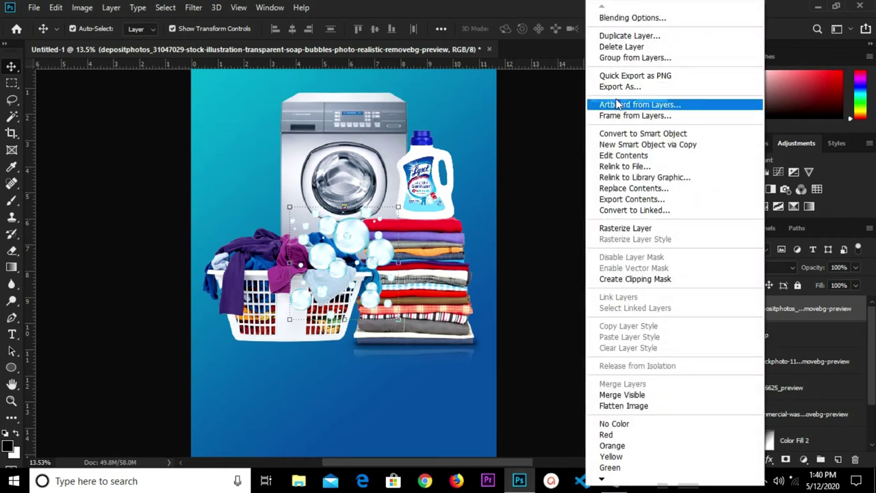
left_click(617, 133)
Step: Commit the bubbles' position and drag their layer beneath the other images
left_click(579, 160)
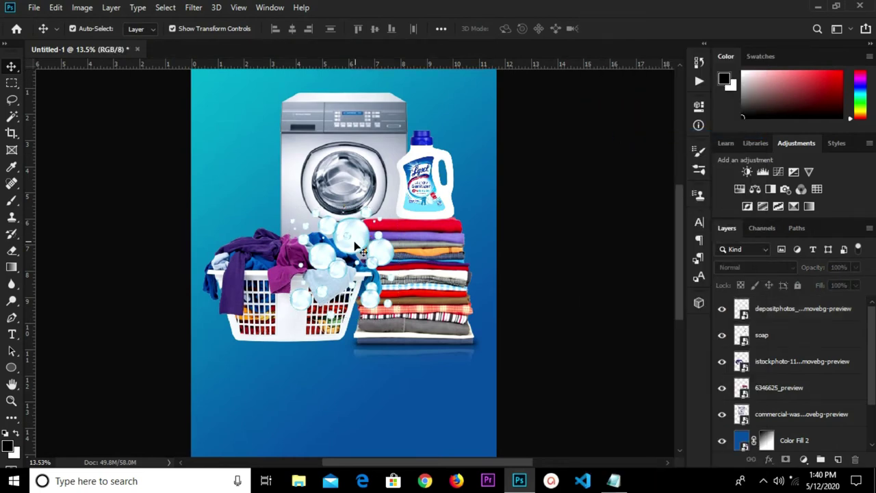
left_click(350, 245)
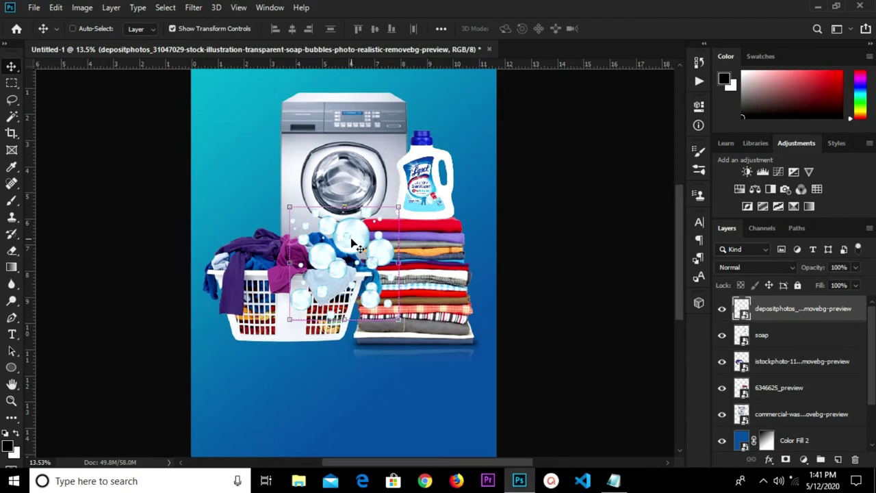
key("ctrl+t")
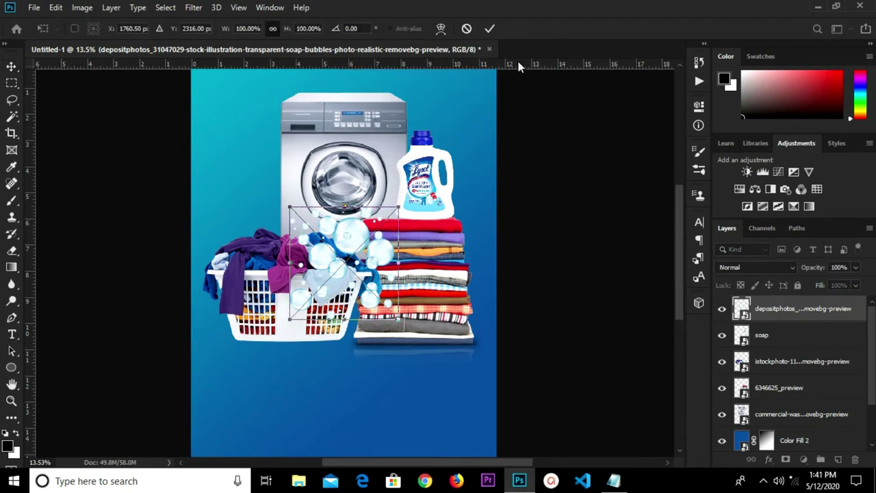
left_click(488, 29)
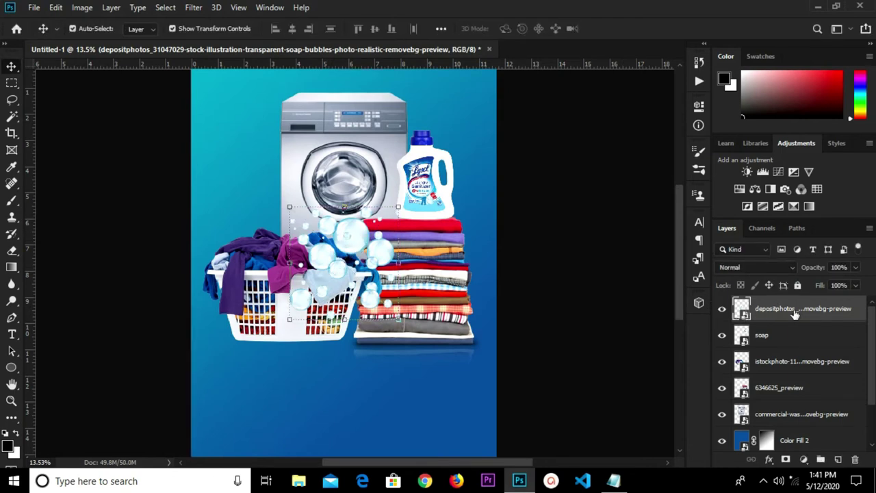
left_click_drag(792, 308, 793, 416)
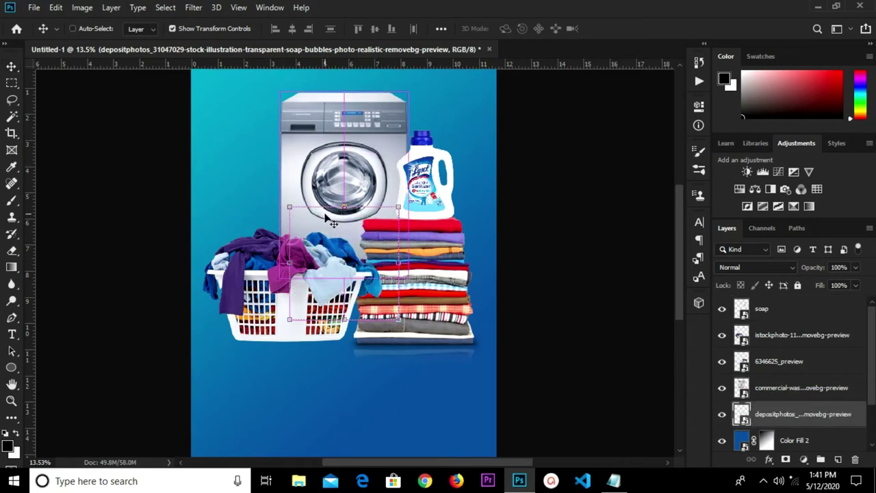
Step: Enlarge the soap bubbles to about 168% and shift them up-left behind the machine
key("ctrl+t")
left_click_drag(280, 198, 206, 118)
mouse_move(271, 210)
left_mouse_down()
mouse_move(257, 176)
mouse_move(269, 180)
left_mouse_up()
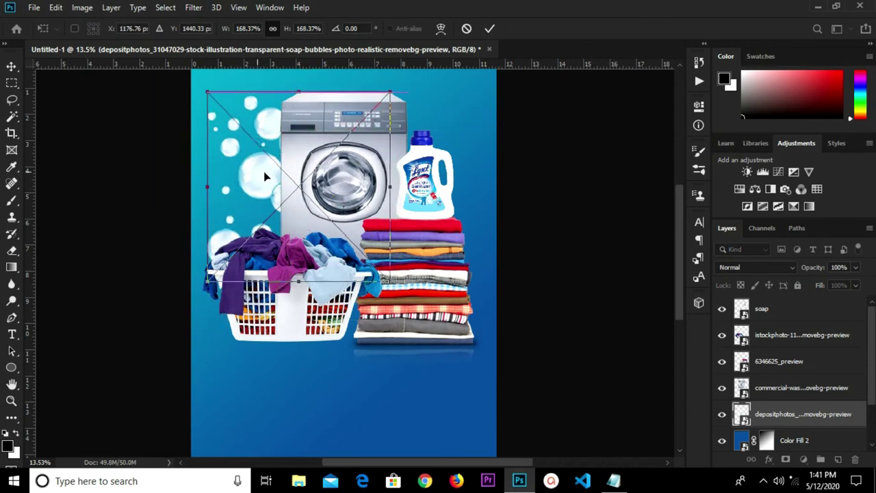
left_click(489, 28)
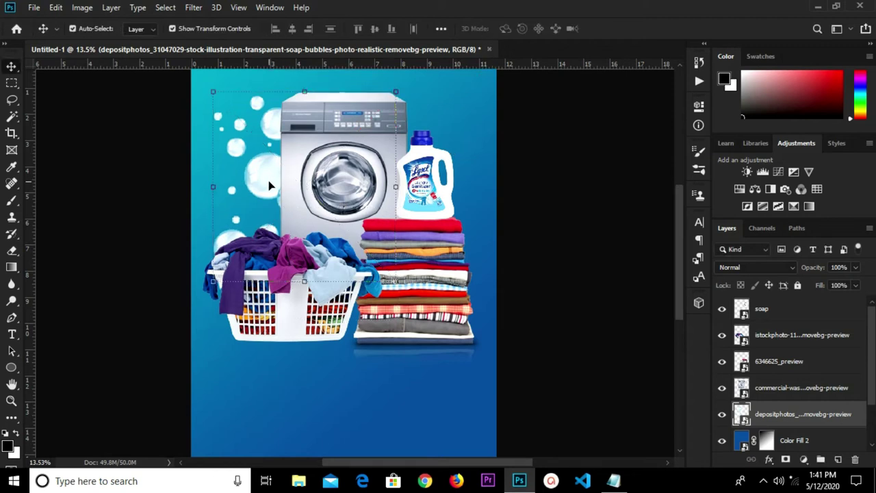
key("ctrl")
scroll(815, 407, "down", 1)
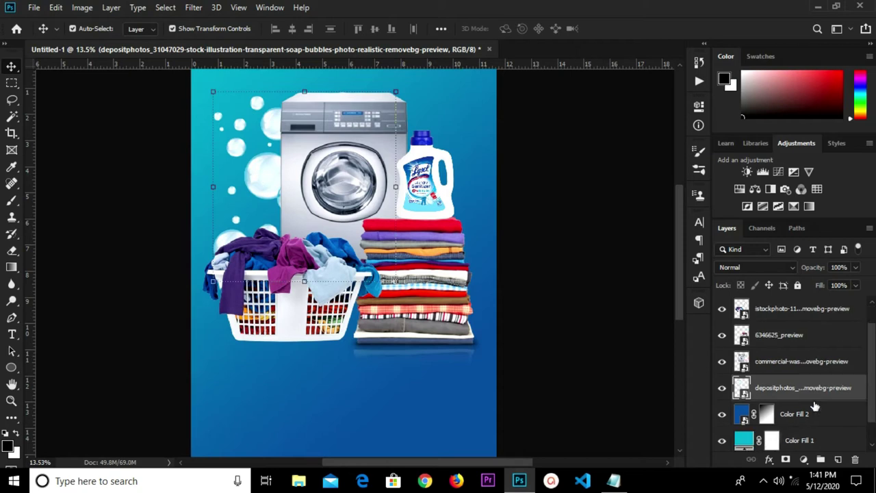
Step: Duplicate the soap bubbles layer and scale the copy to about 138% around the detergent bottle
key("ctrl+j")
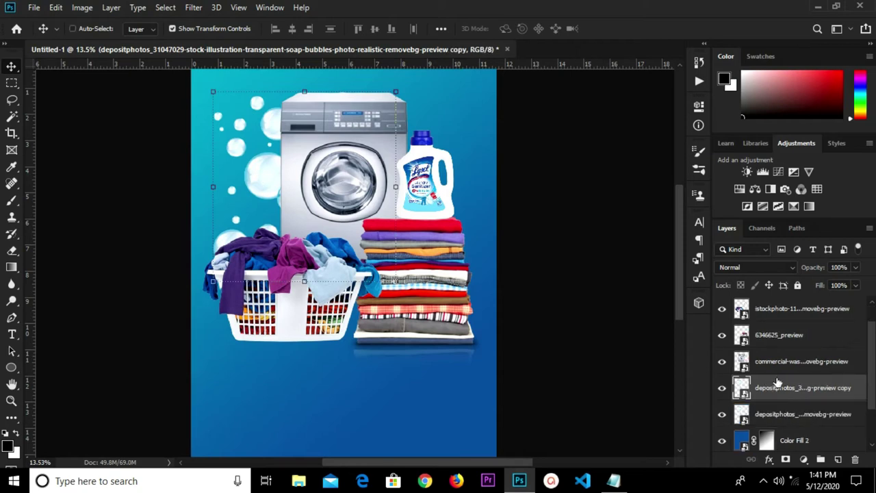
left_click(782, 415)
left_click(785, 395)
left_click(266, 91)
left_click_drag(256, 179, 377, 176)
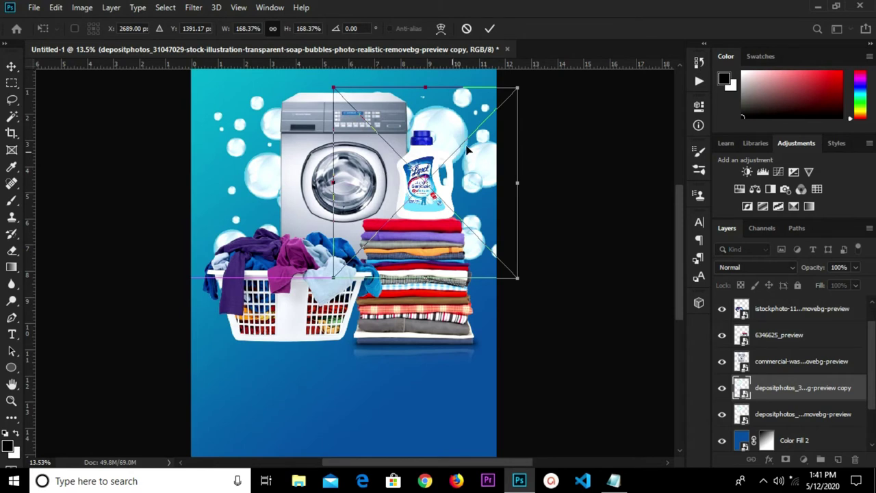
left_click_drag(519, 89, 491, 100)
left_click_drag(465, 160, 447, 135)
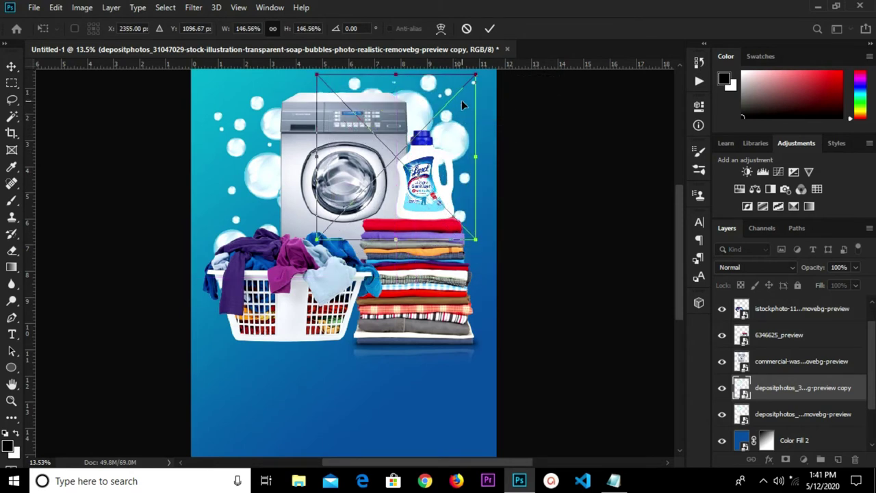
left_click_drag(479, 73, 466, 88)
scroll(465, 88, "down", 1)
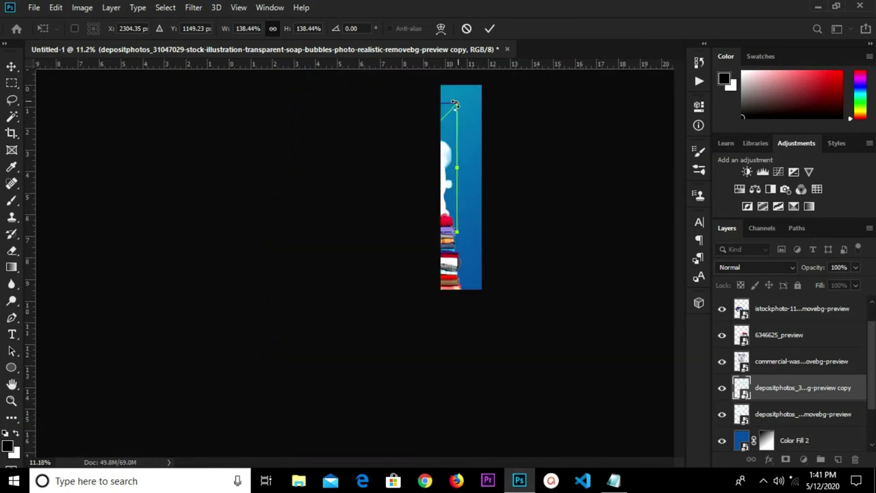
left_click_drag(419, 132, 417, 114)
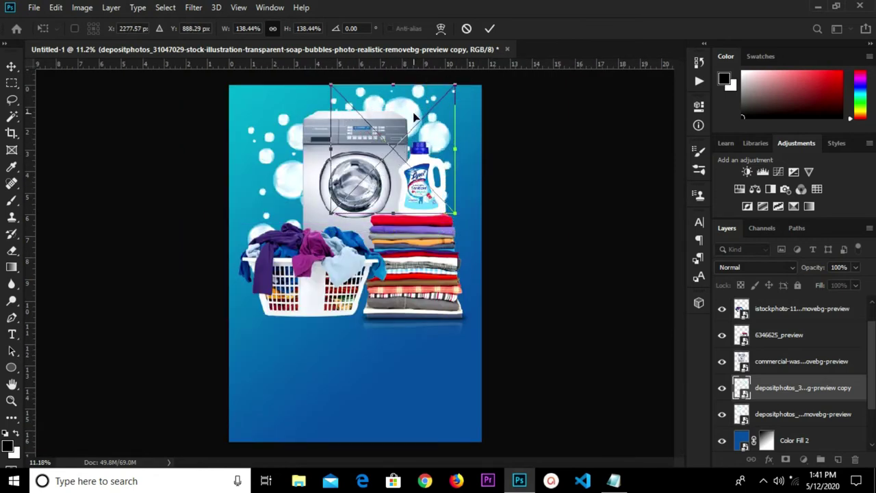
left_click(489, 28)
Step: Nudge the original bubbles slightly right and down, then deselect all layers
left_click_drag(290, 180, 303, 179)
scroll(394, 185, "down", 1)
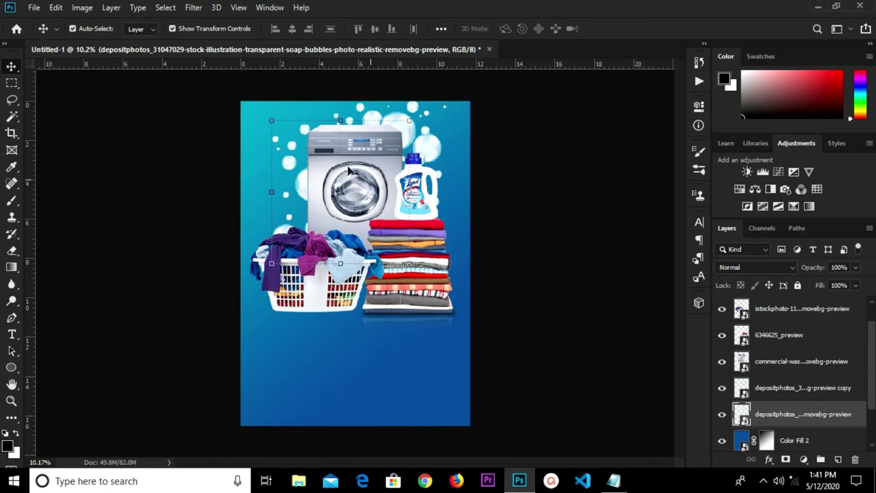
left_click_drag(308, 187, 301, 197)
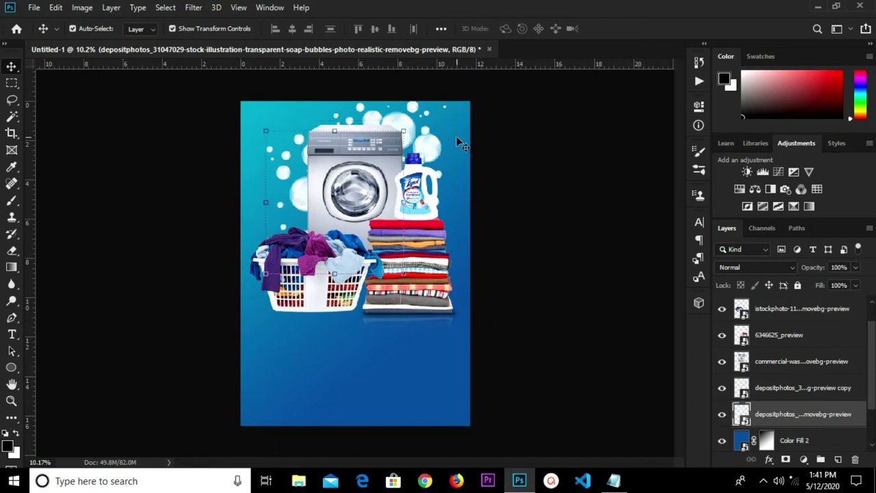
left_click(500, 147)
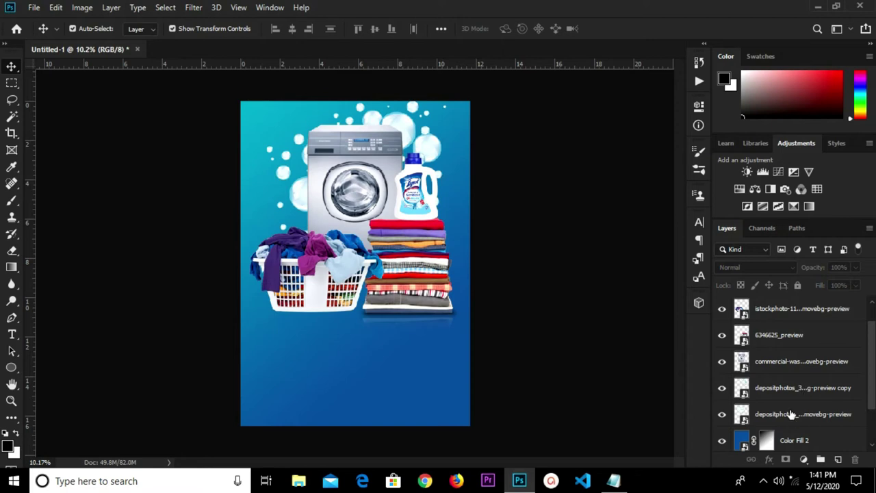
Step: Select every laundry image layer and group them into Group 1
left_click(791, 414)
scroll(791, 414, "up", 1)
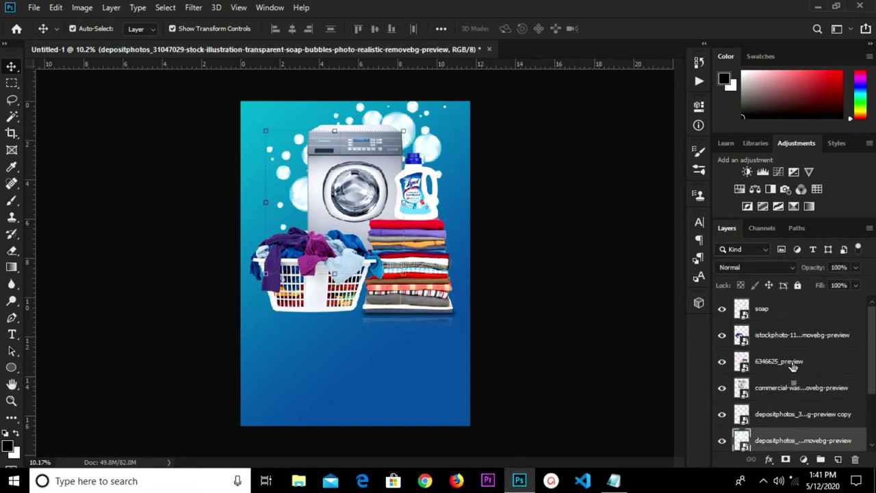
left_click(786, 311, "shift")
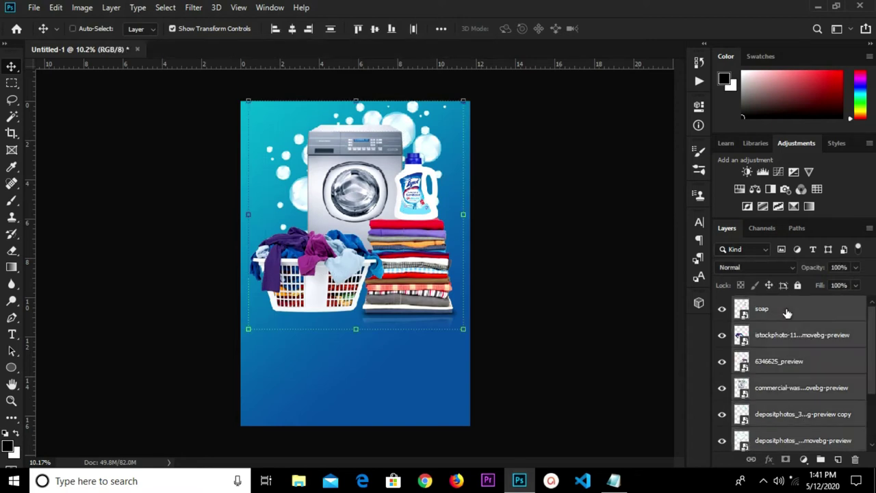
key("ctrl+g")
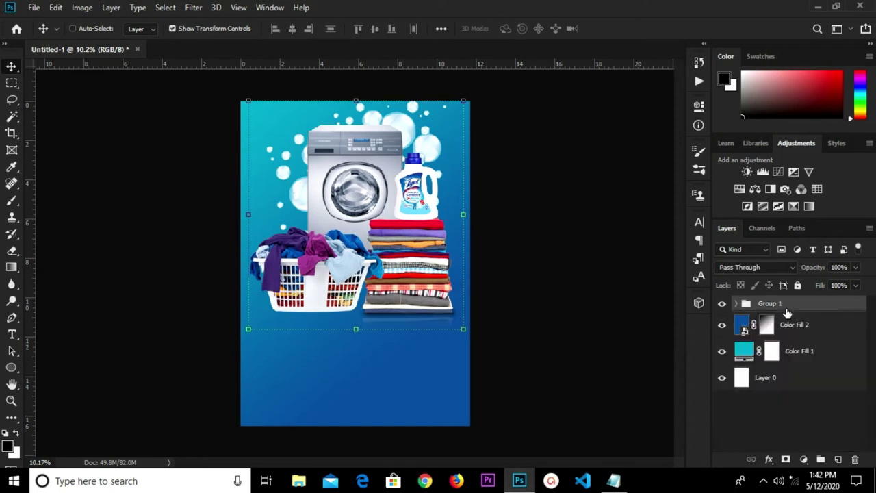
left_click(722, 303)
left_click(722, 303)
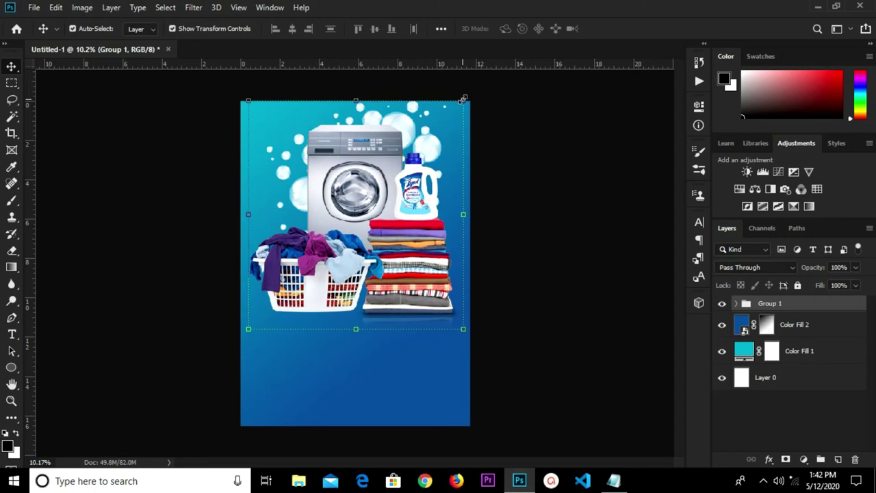
Step: Resize the image group to about 110.57% and shift it upward to fit
left_click_drag(463, 99, 446, 119)
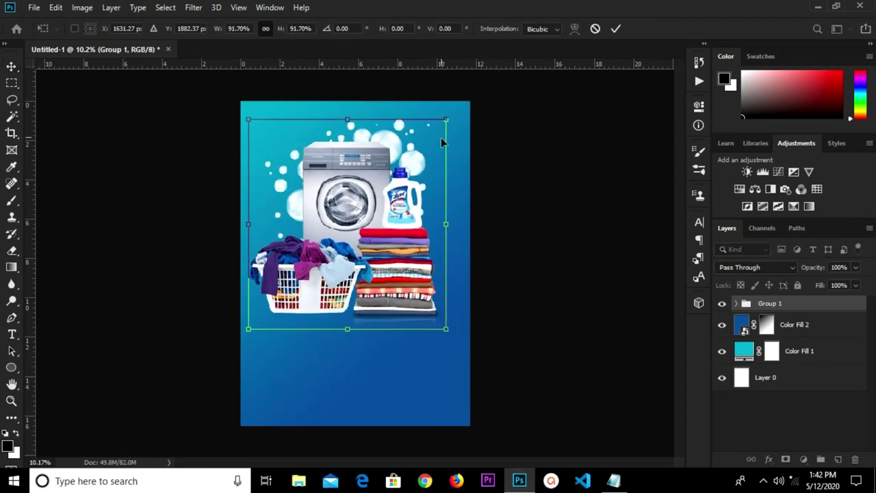
left_click_drag(445, 119, 434, 130)
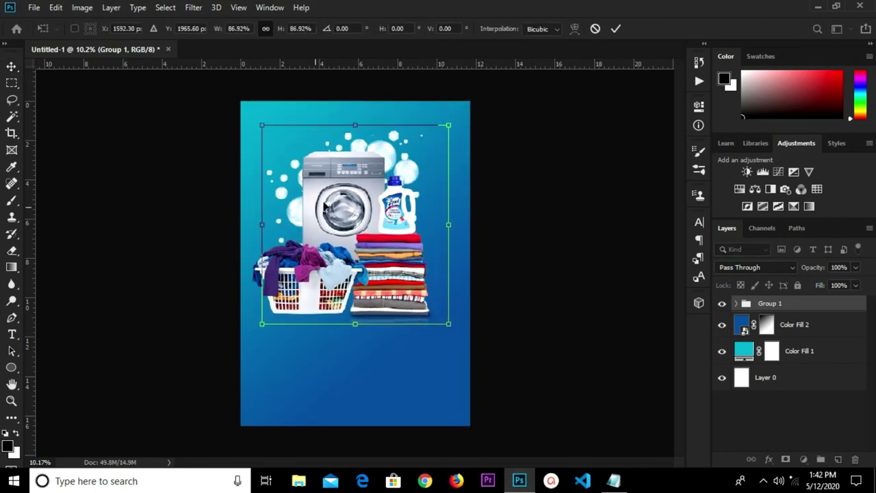
left_click_drag(342, 198, 356, 185)
left_click(618, 29)
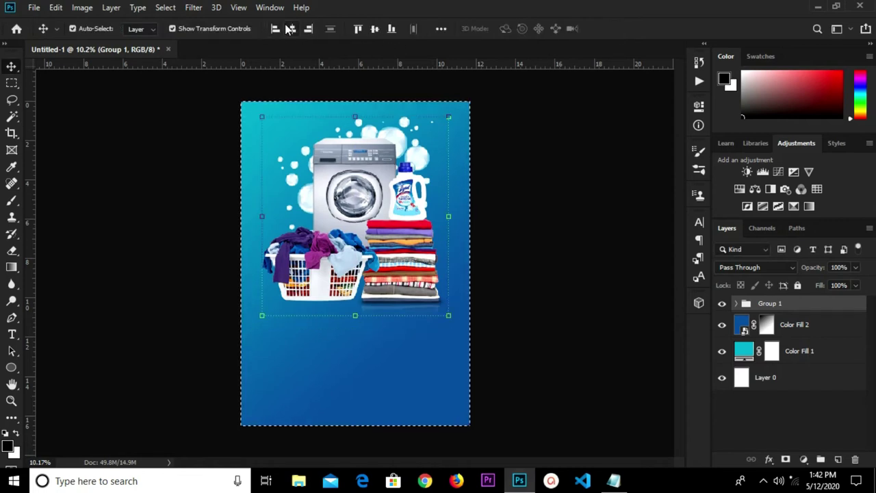
key("ctrl+d")
key("shift+Up")
key("shift+Up")
key("shift+Up")
key("shift+Up")
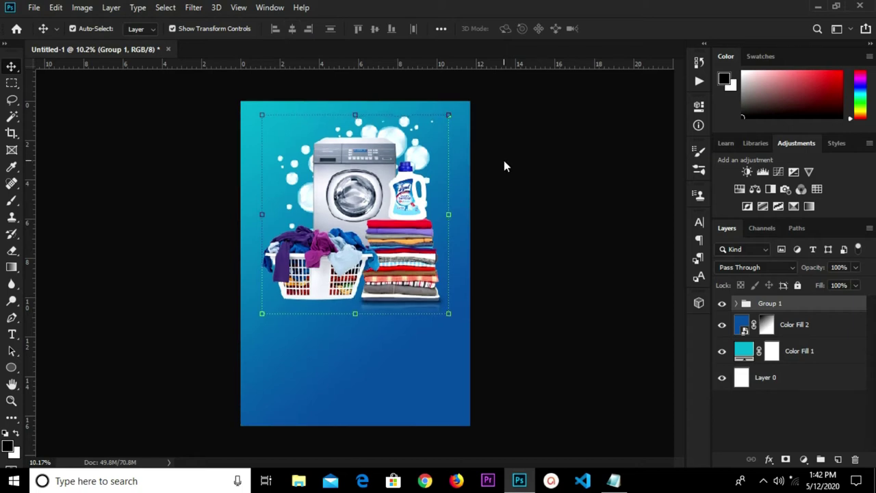
key("shift+Up")
key("shift+Up")
key("shift+Up")
key("shift+Up")
key("shift+Up")
key("shift+Up")
key("shift+Up")
key("shift+Up")
key("shift+Up")
key("shift+Up")
key("shift+Up")
key("shift+Up")
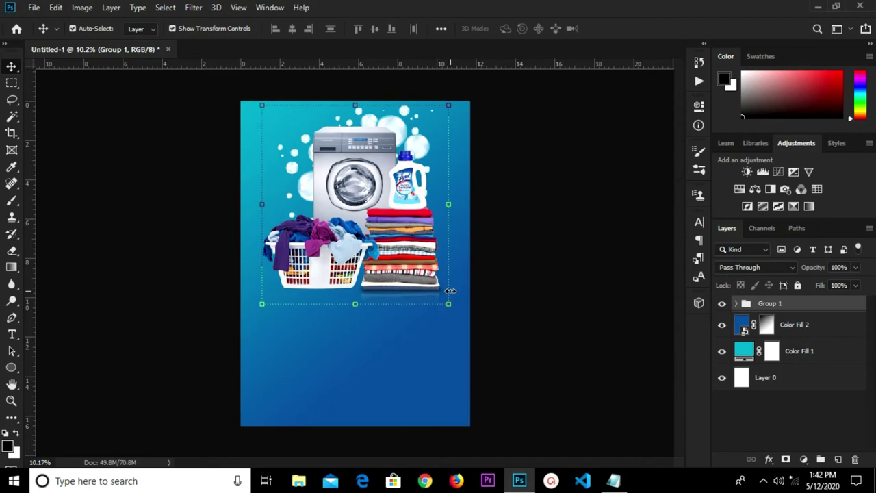
left_click_drag(447, 304, 464, 333)
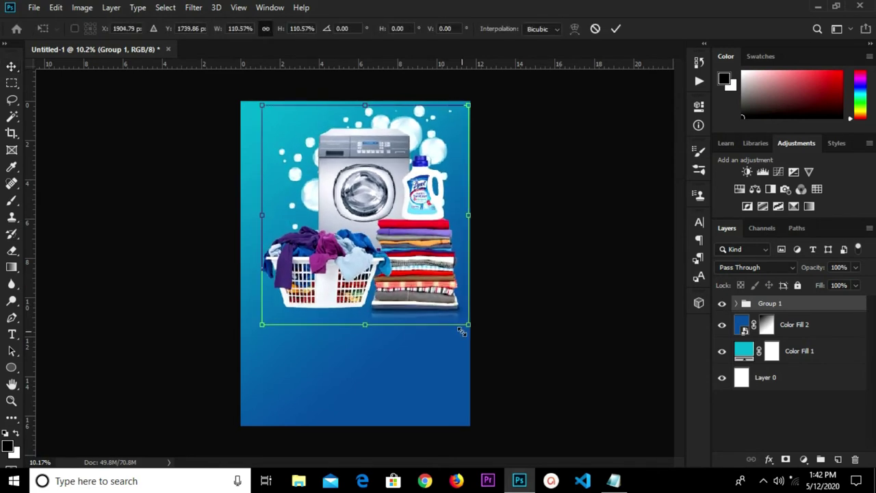
left_click(614, 31)
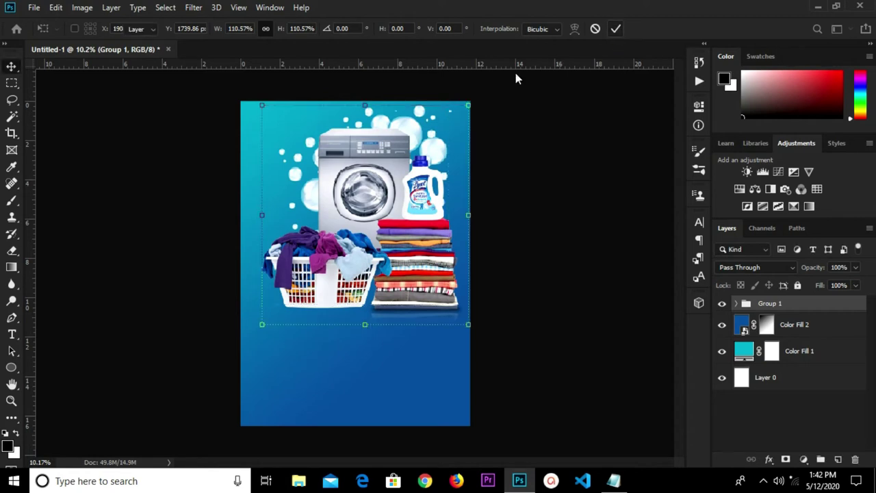
Step: Centre the image group horizontally on the flyer using Align Horizontal Centers
key("ctrl+a")
left_click(292, 28)
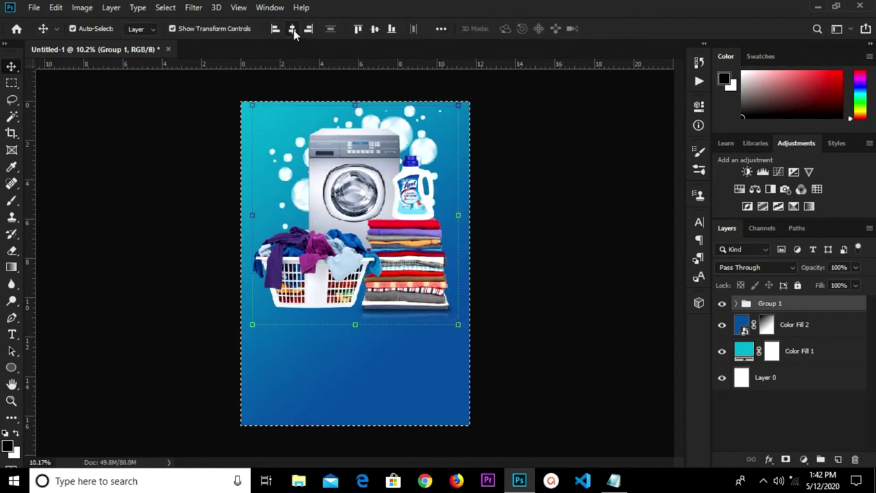
key("ctrl+d")
left_click(495, 215)
mouse_move(614, 480)
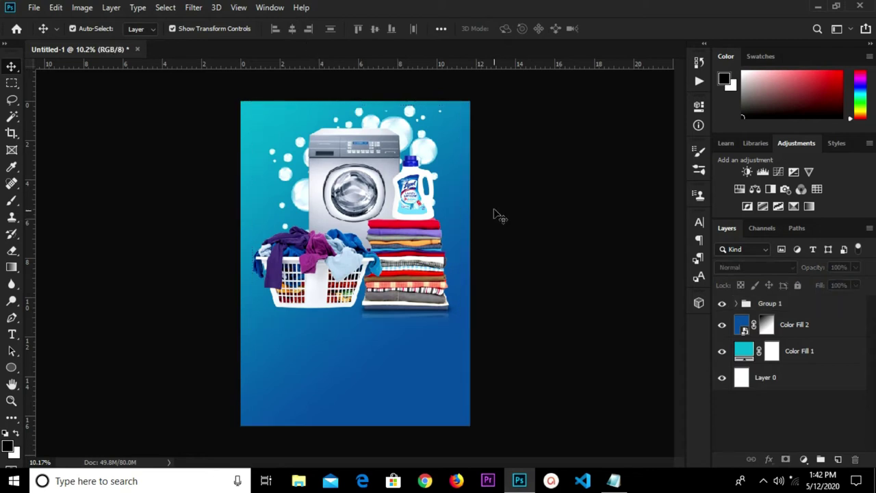
left_click(614, 481)
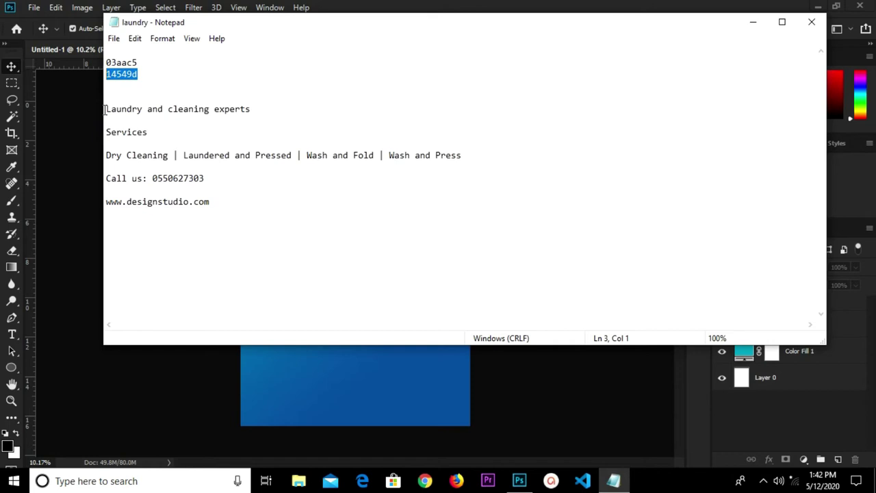
Step: Highlight 'Laundry and cleaning experts' in Notepad, then minimise the notes window
left_click_drag(104, 110, 277, 122)
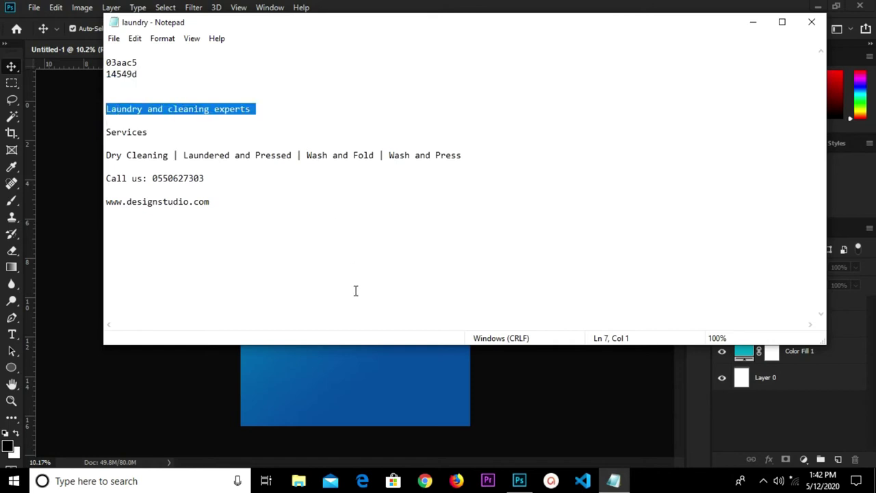
left_click(751, 27)
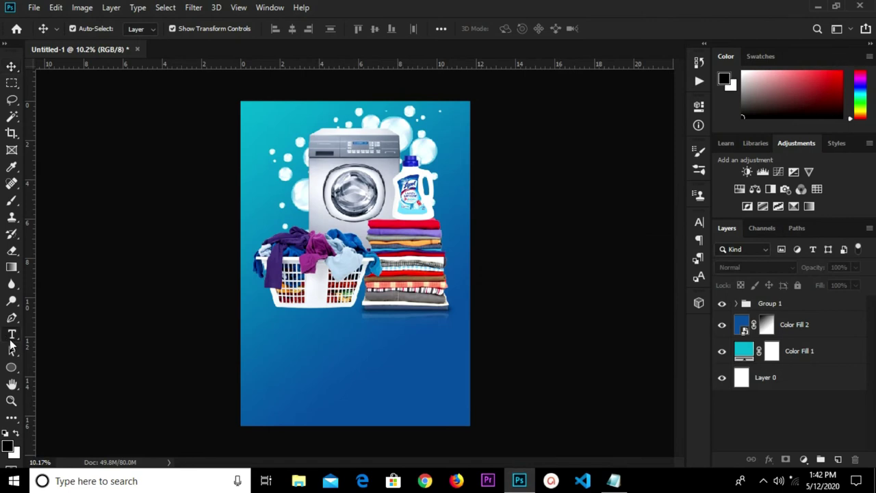
Step: Paste 'Laundry and cleaning experts' as a horizontal text layer in the flyer's lower area
left_click(11, 342)
left_click(99, 335)
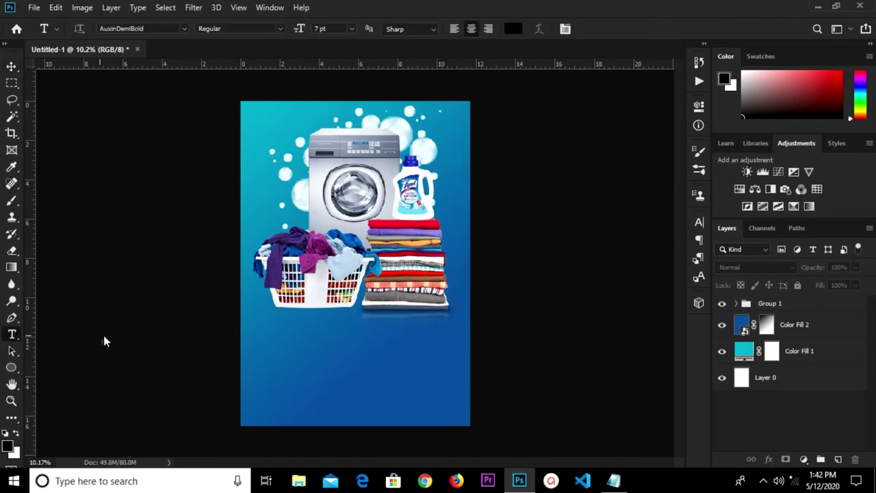
left_click(292, 356)
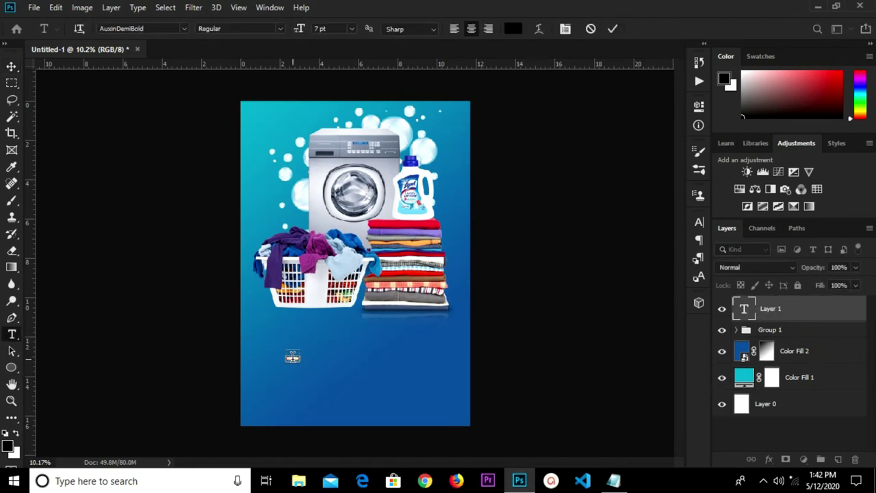
key("ctrl+v")
left_click(613, 29)
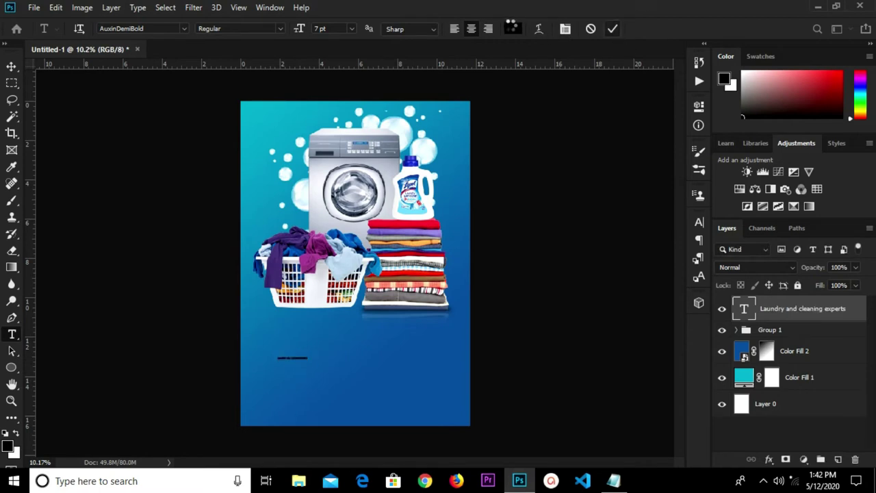
Step: Make the headline white (#ffffff) at 90 pt and position it below the images
left_click(512, 28)
type("ffffff")
left_click(381, 240)
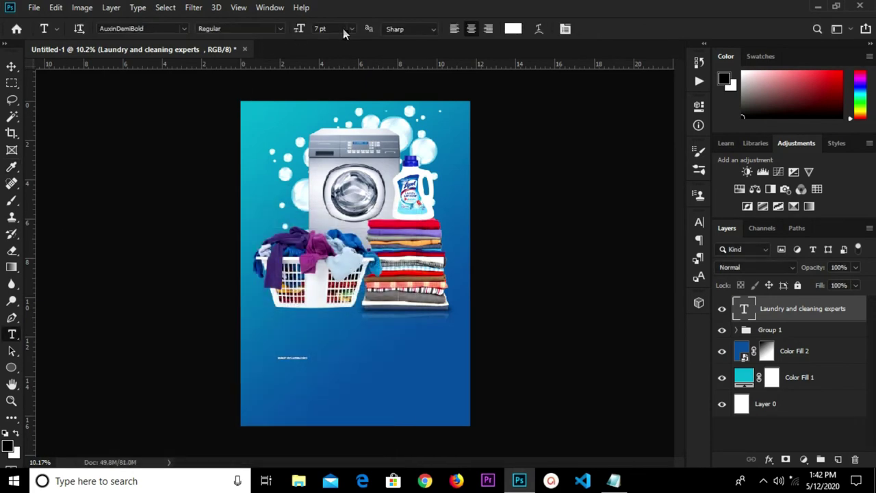
left_click_drag(340, 28, 281, 28)
type("30")
key("Return")
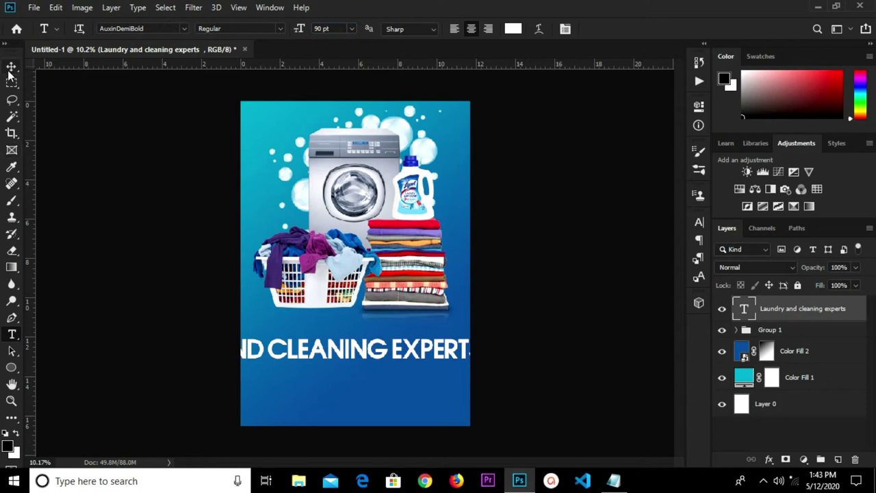
left_click(10, 68)
scroll(338, 357, "down", 1)
scroll(337, 354, "down", 1)
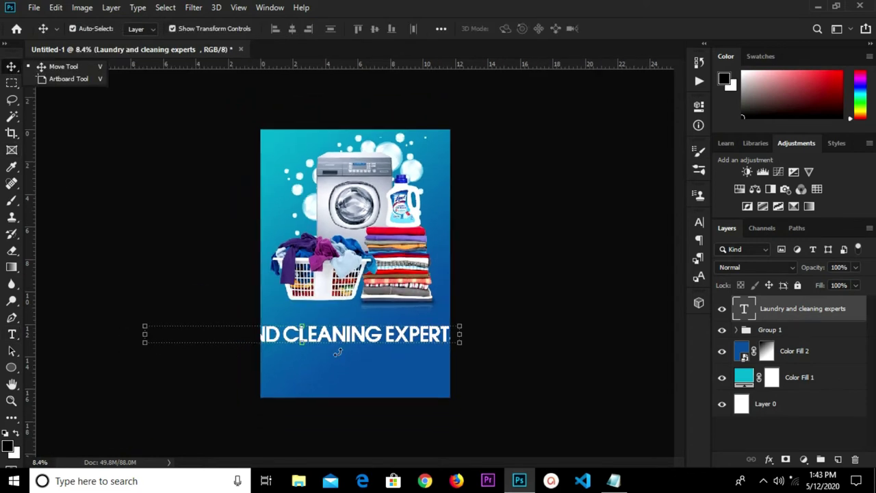
left_click_drag(311, 336, 362, 345)
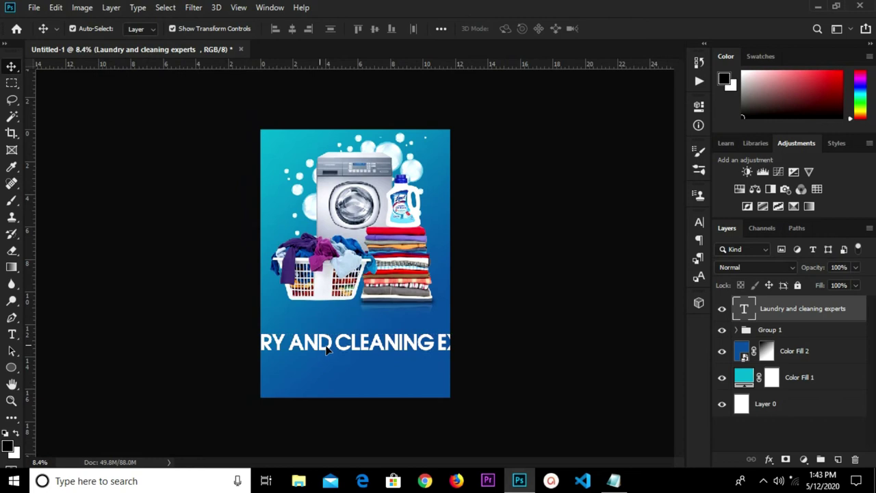
Step: Delete the word LAUNDRY from the headline, leaving 'and cleaning experts'
left_click_drag(291, 350, 350, 347)
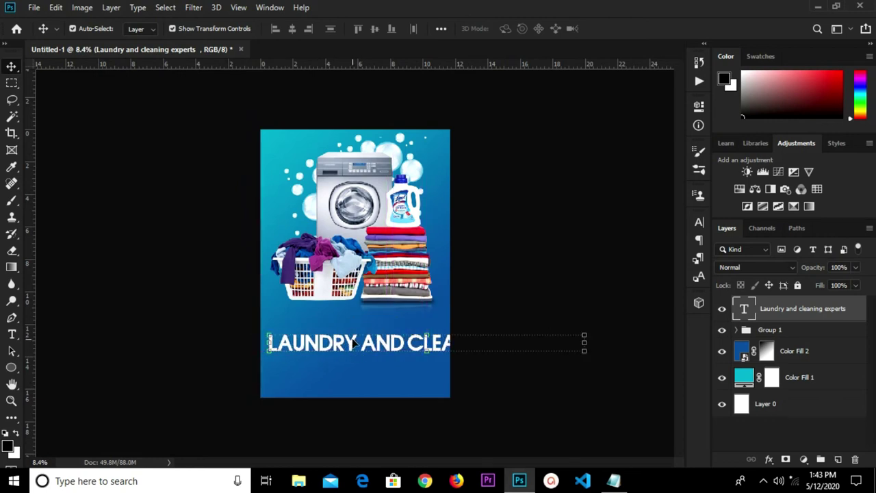
key("t")
left_click_drag(358, 342, 268, 335)
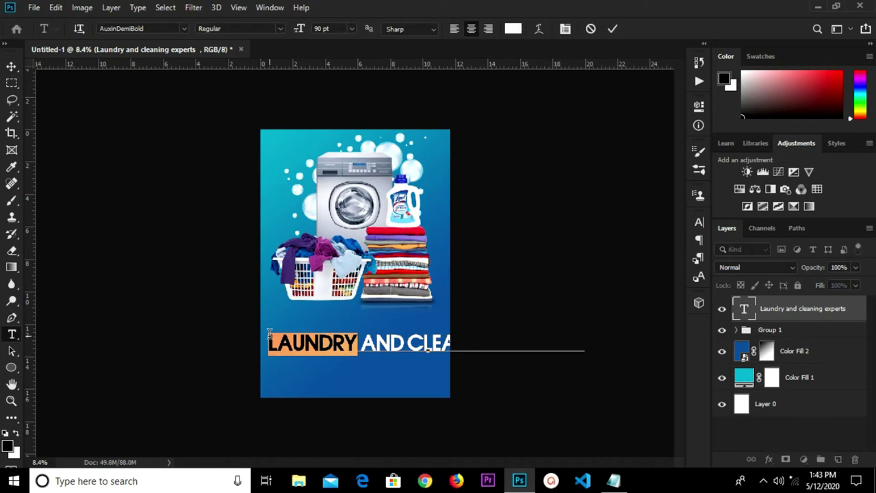
key("BackSpace")
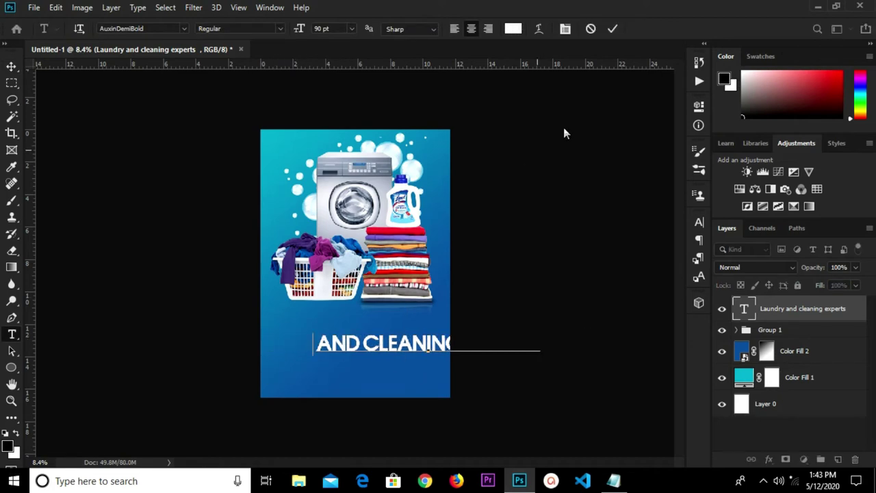
left_click(612, 31)
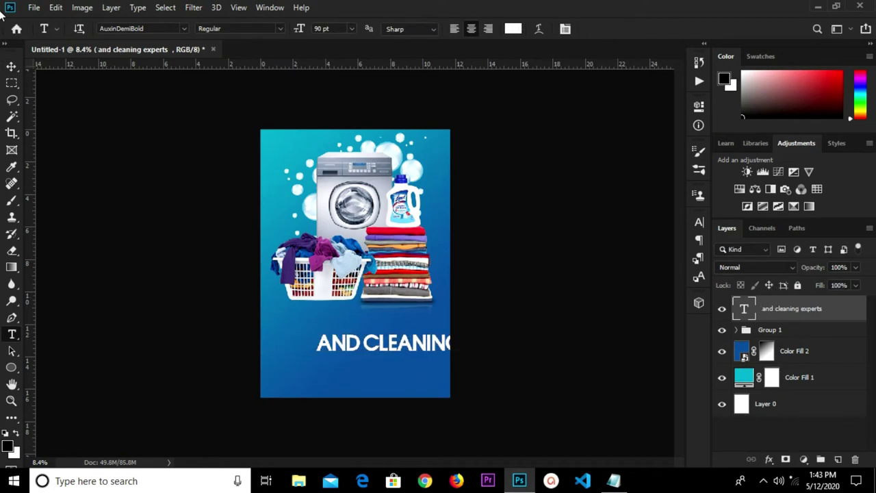
Step: Set the headline to 60 pt with All Caps off and move it fully onto the poster
left_click(11, 67)
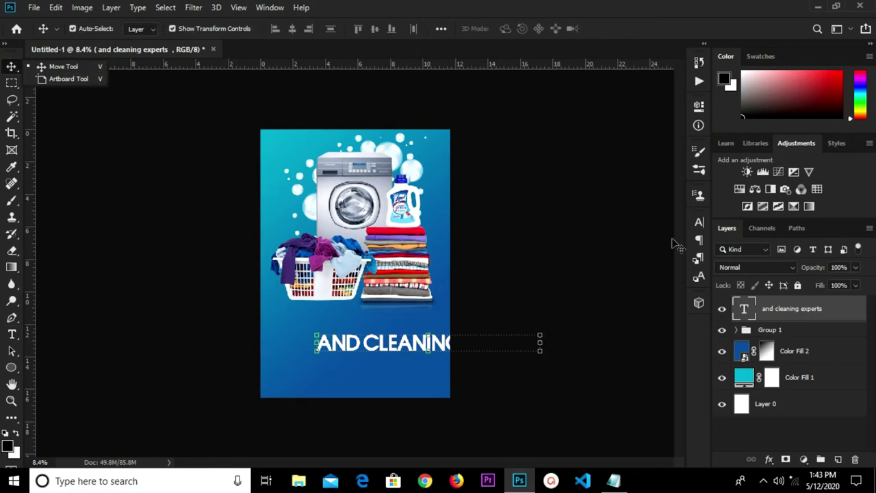
left_click(698, 223)
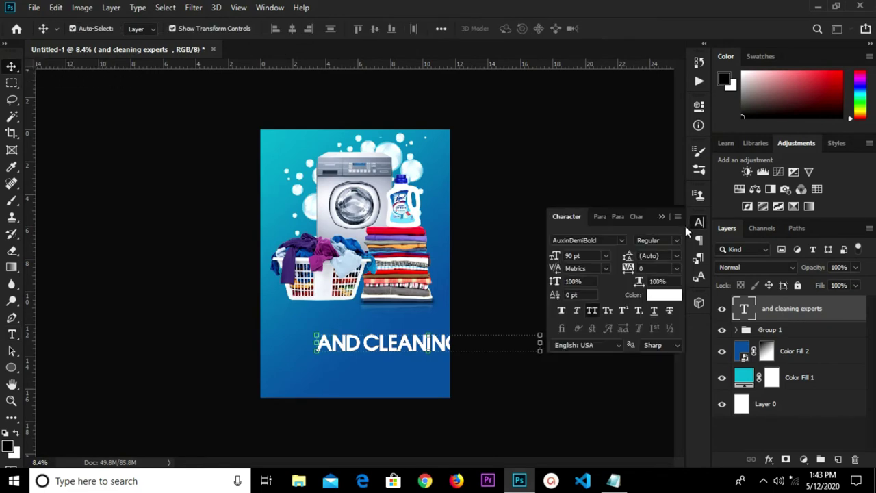
left_click(584, 256)
type("60")
key("Return")
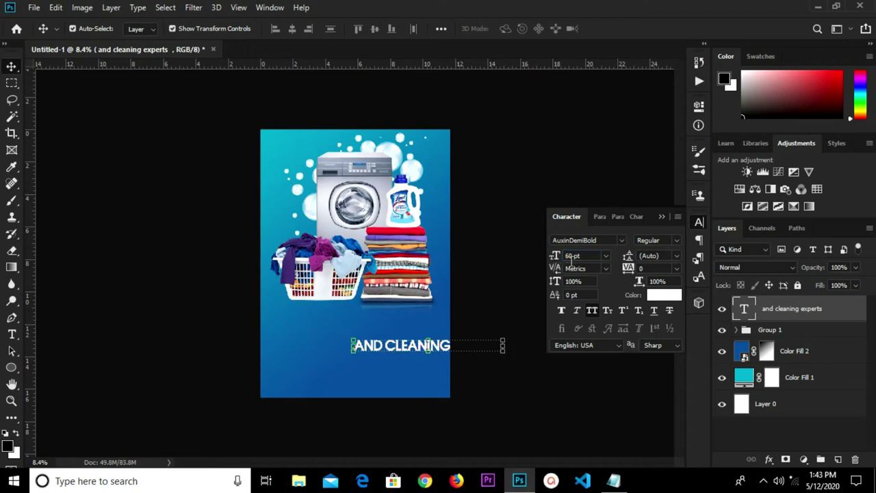
left_click(592, 314)
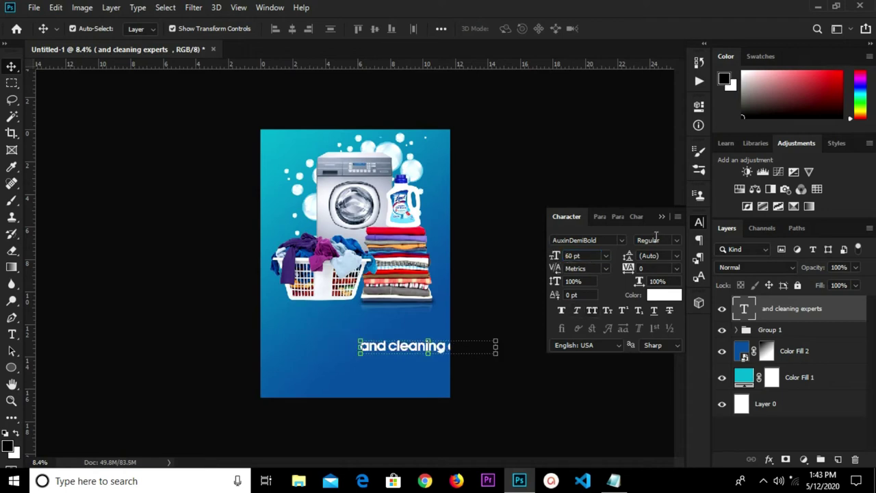
left_click(662, 218)
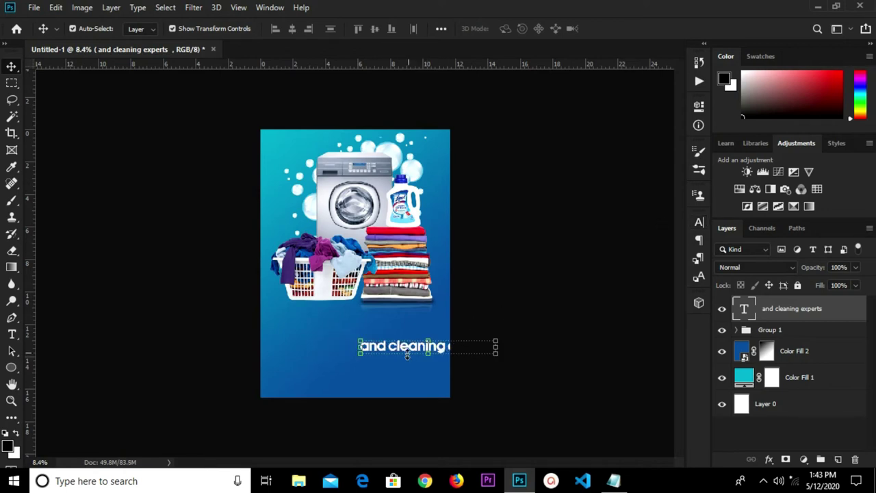
left_click_drag(417, 349, 349, 345)
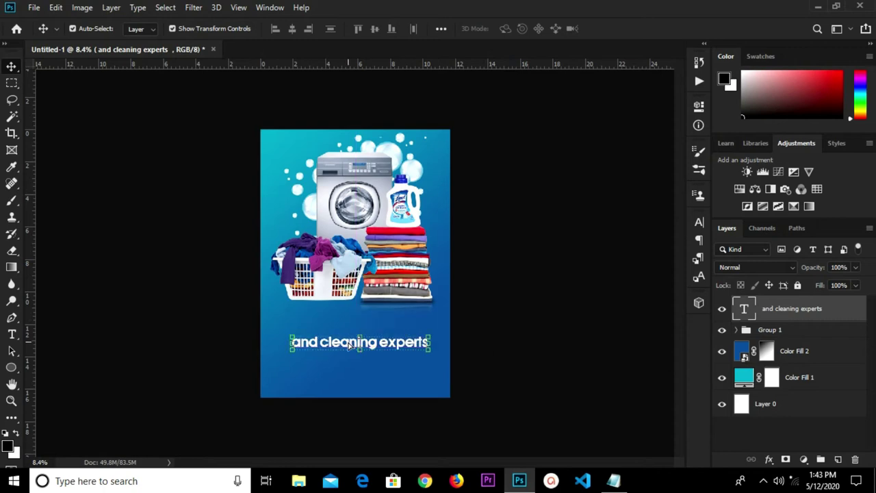
scroll(389, 366, "up", 1)
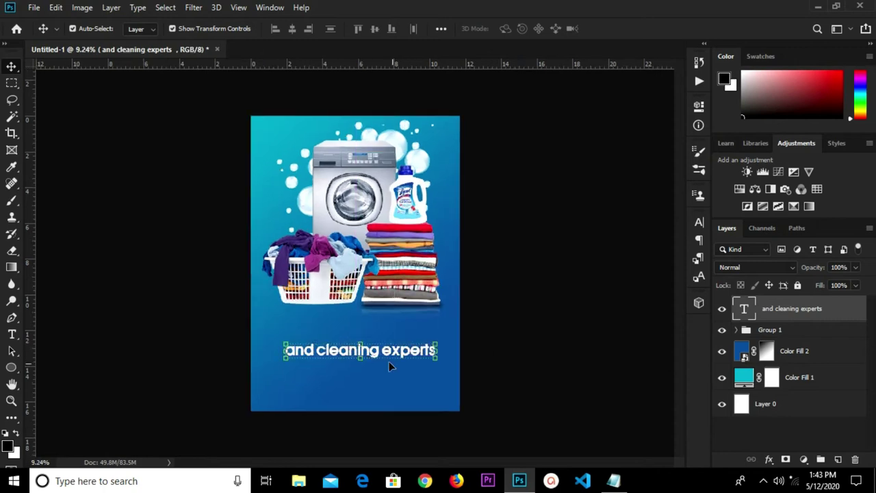
Step: Capitalise the headline to read 'and Cleaning Experts'
key("t")
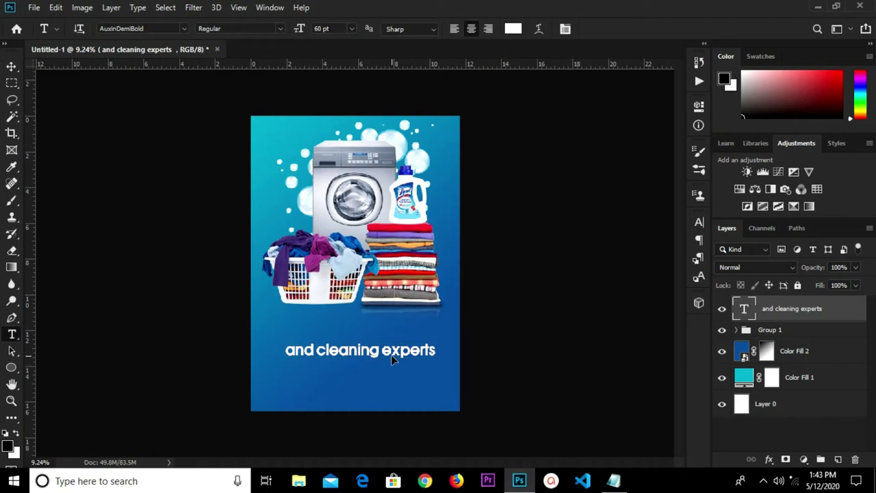
left_click(387, 350)
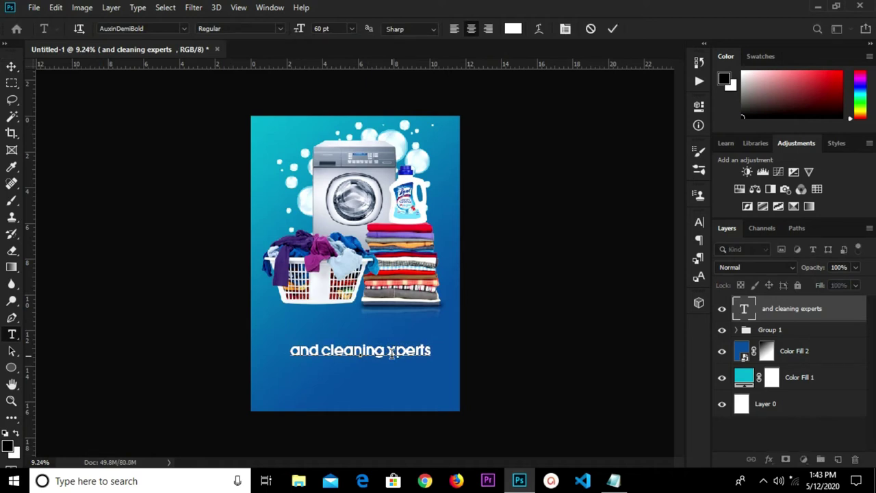
type("E")
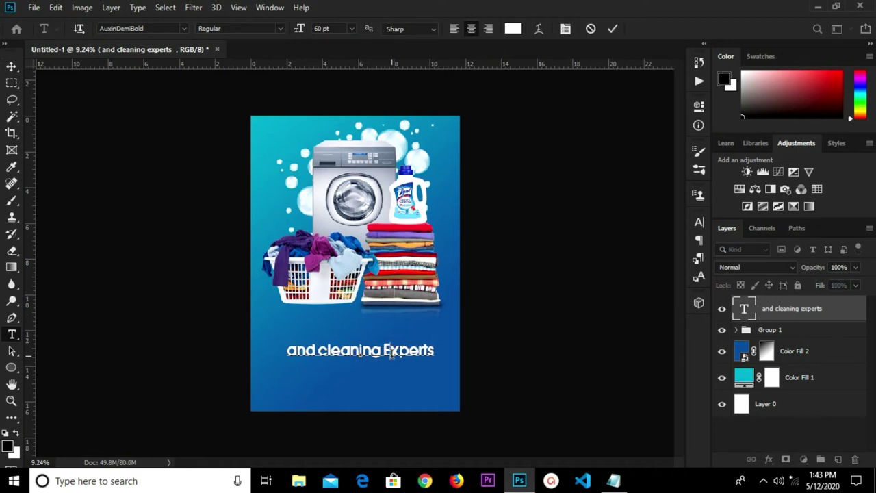
key("BackSpace")
type("C")
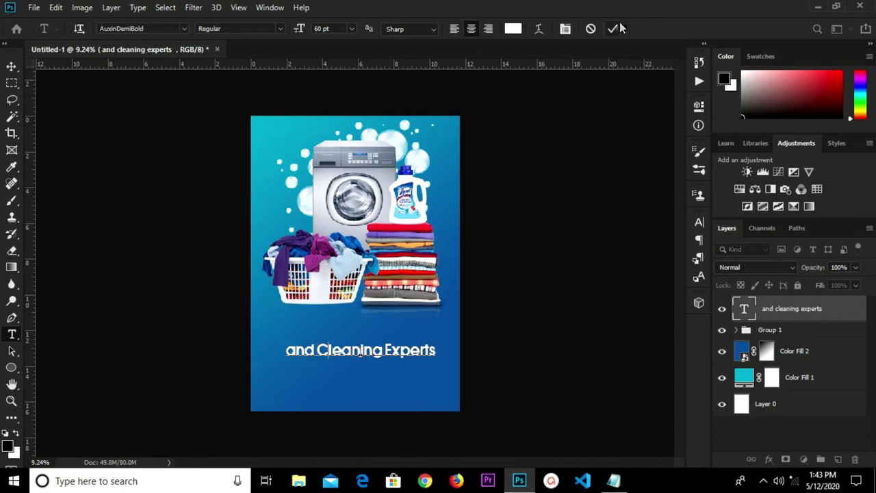
left_click(613, 29)
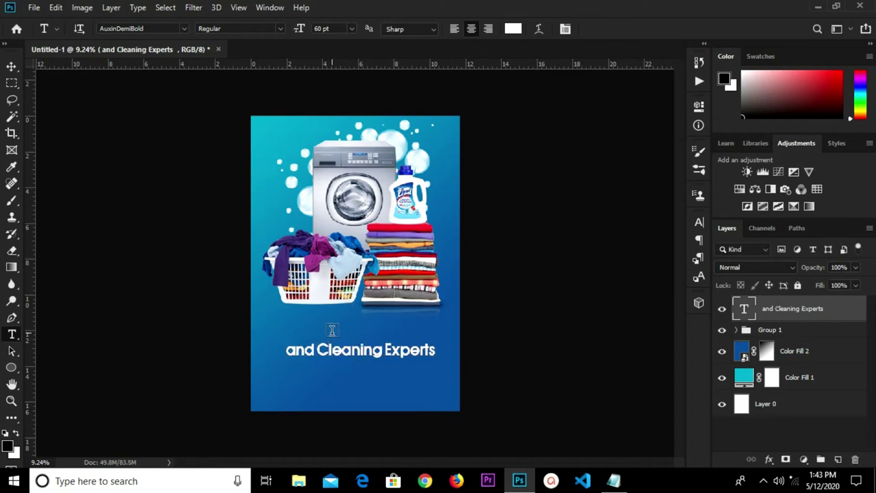
left_click(331, 330)
Step: Add a 'Laundry' text layer above the subtitle with All Caps turned off
type("Laundry")
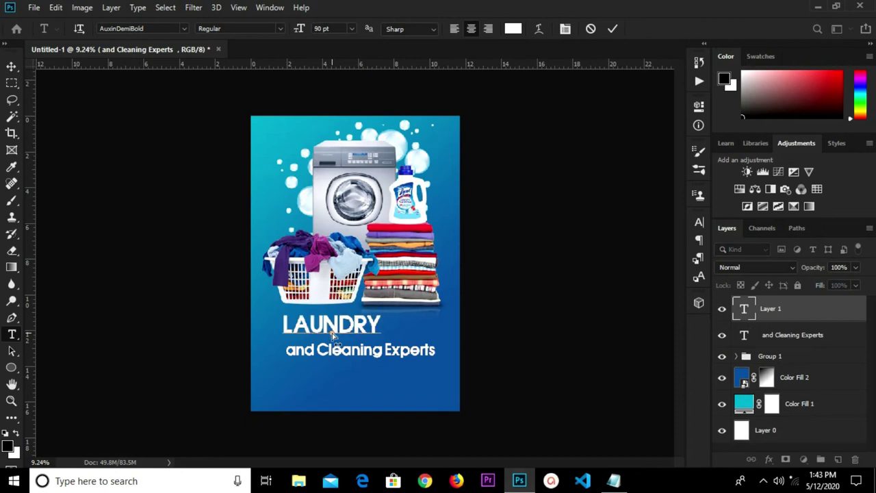
left_click(12, 66)
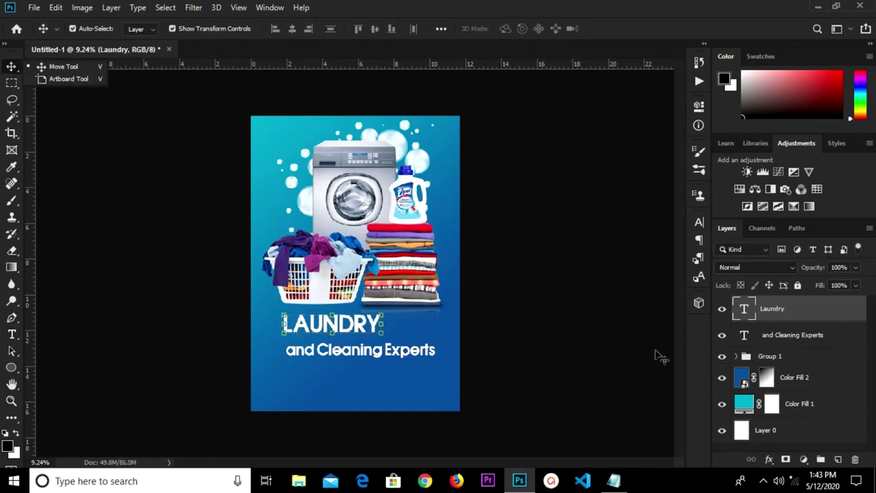
left_click(698, 221)
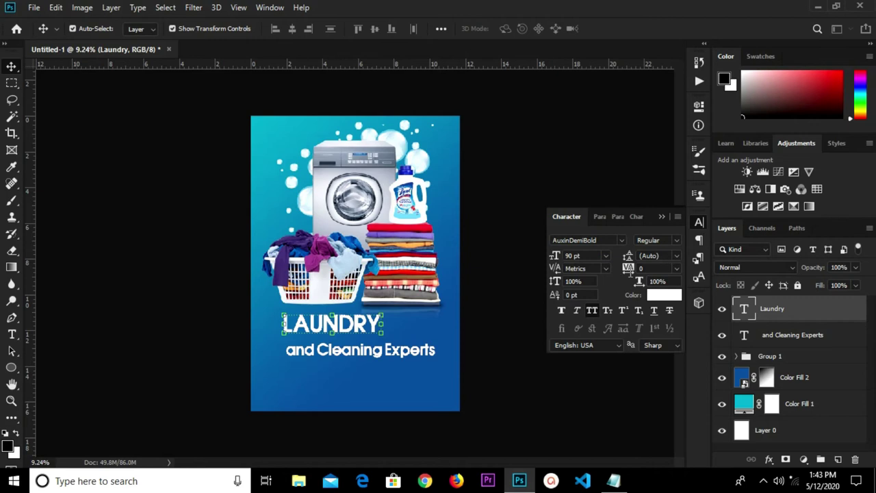
left_click(591, 311)
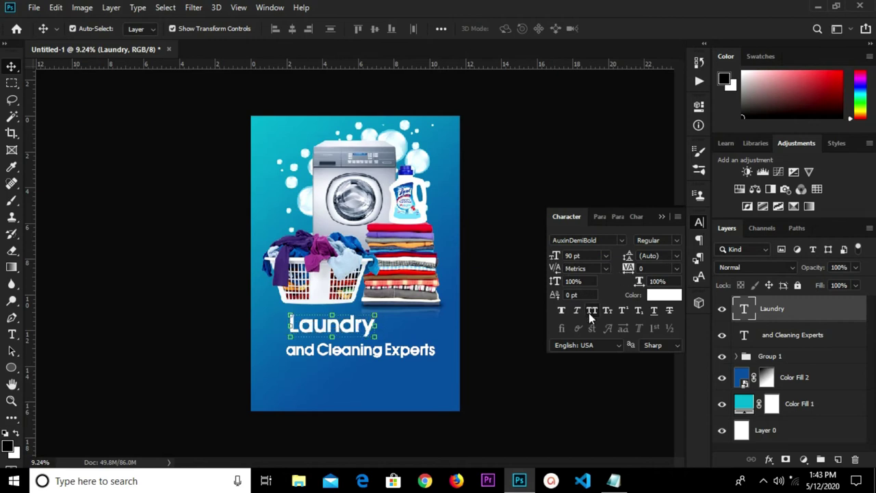
left_click(661, 218)
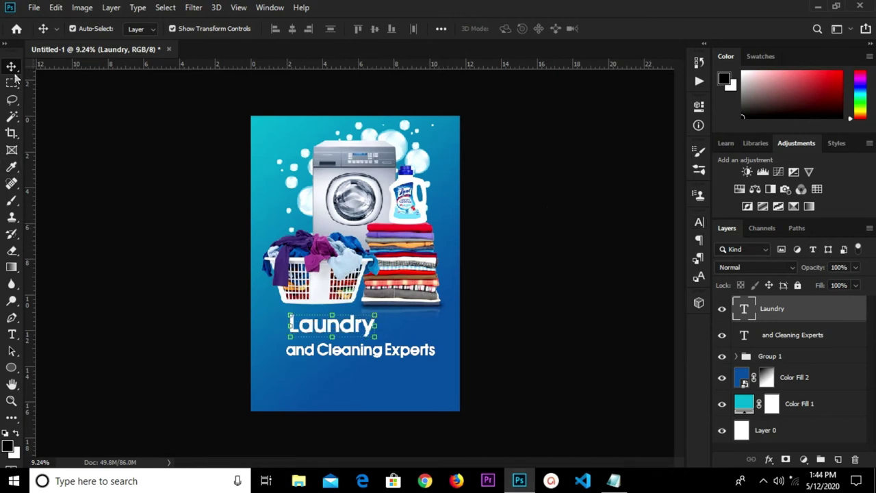
Step: Centre the Laundry text horizontally across the poster
left_click(137, 260)
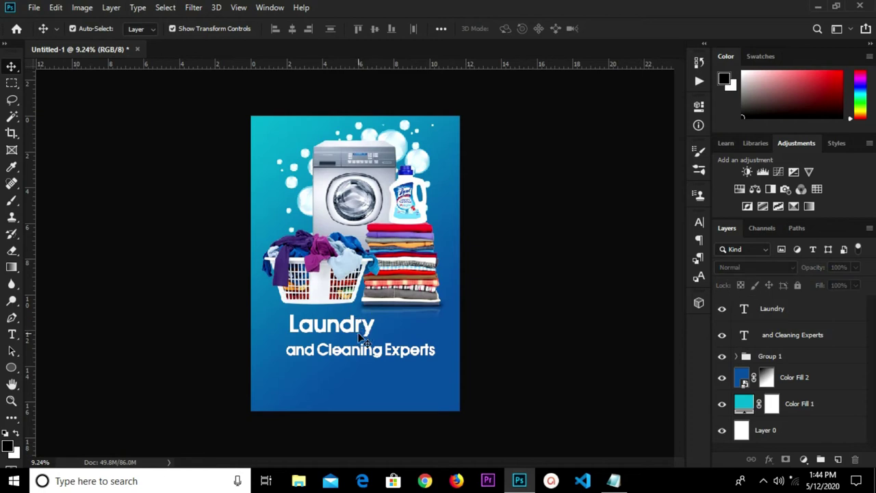
left_click(351, 333)
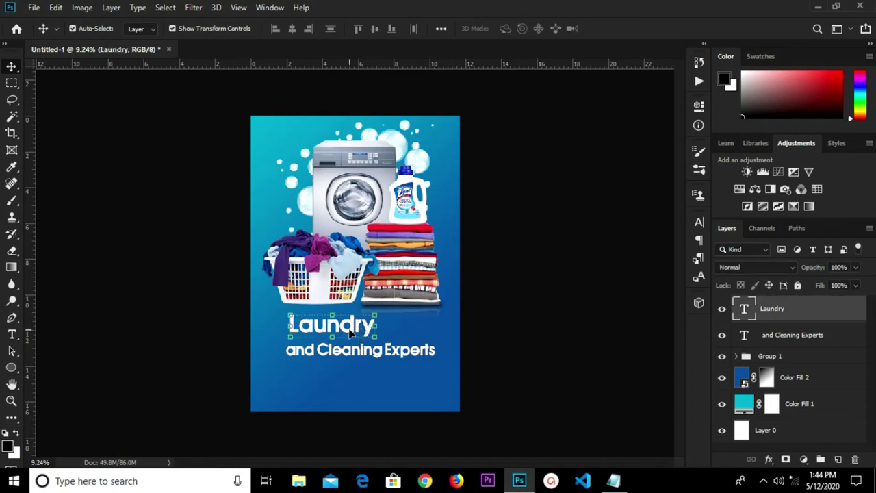
left_click(699, 223)
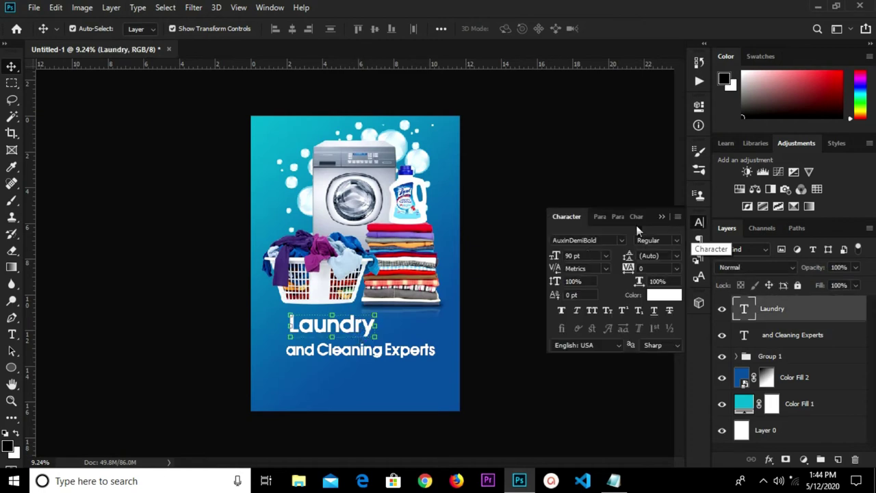
left_click(661, 216)
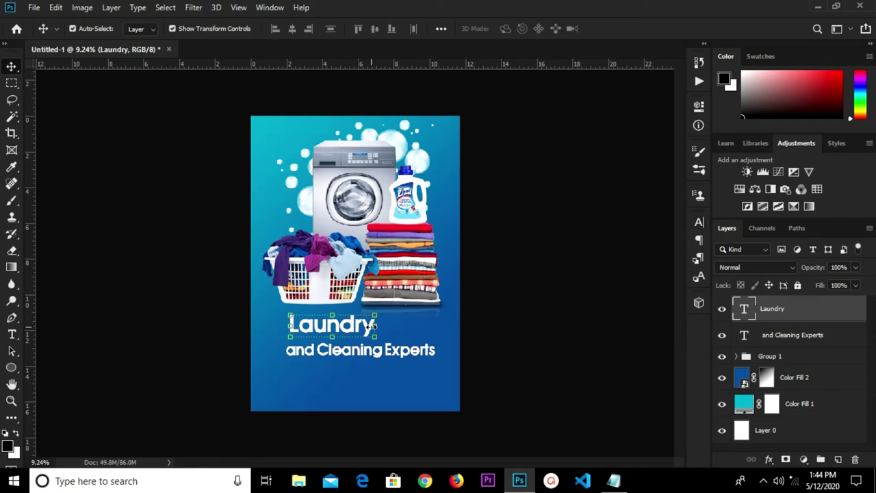
scroll(371, 327, "up", 2)
key("ctrl+a")
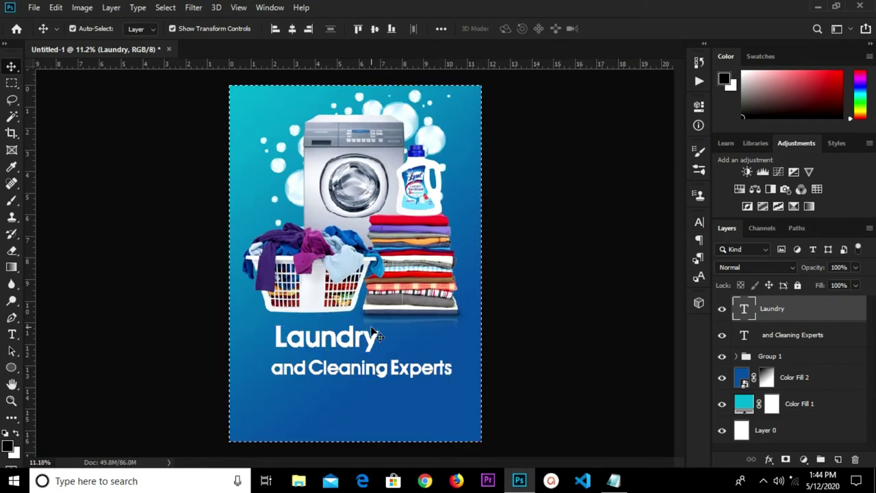
left_click(293, 29)
key("ctrl+d")
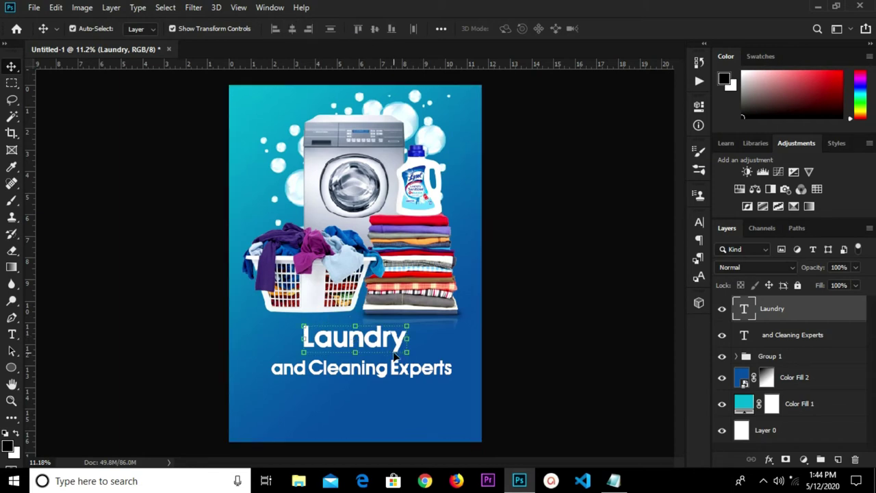
Step: Move the 'and Cleaning Experts' line up closer beneath Laundry
left_click(431, 345)
left_click(375, 368)
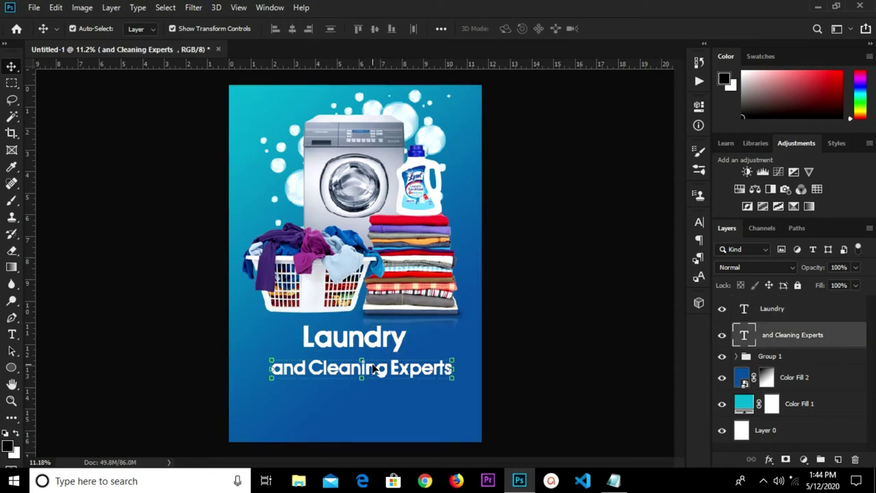
left_click_drag(375, 369, 373, 366)
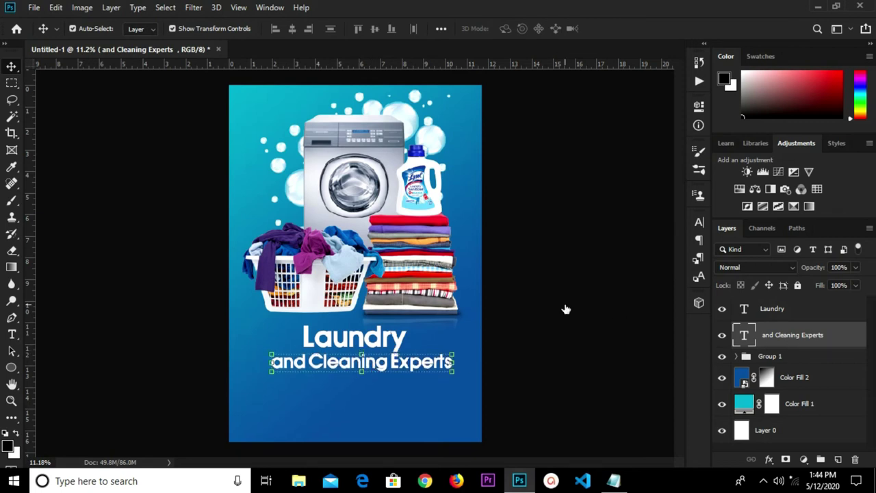
left_click(572, 318)
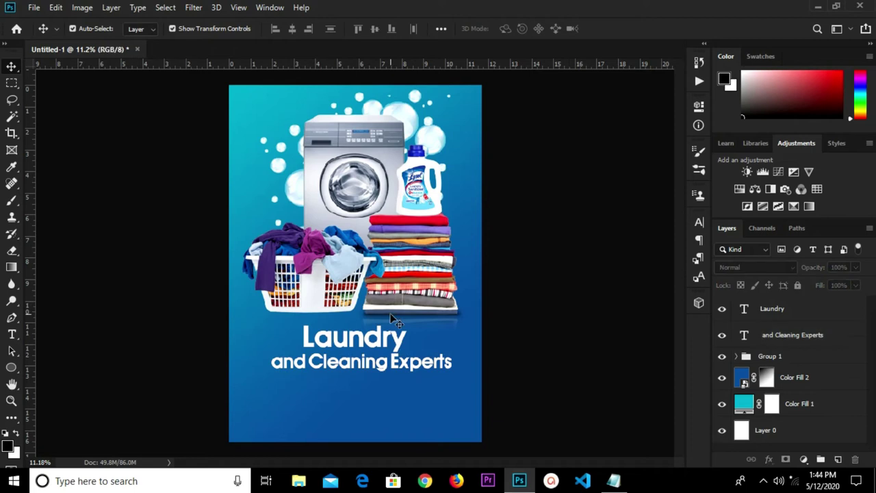
Step: Draw a rectangle over the word 'and' with the Rectangle Tool
right_click(10, 367)
left_click(55, 367)
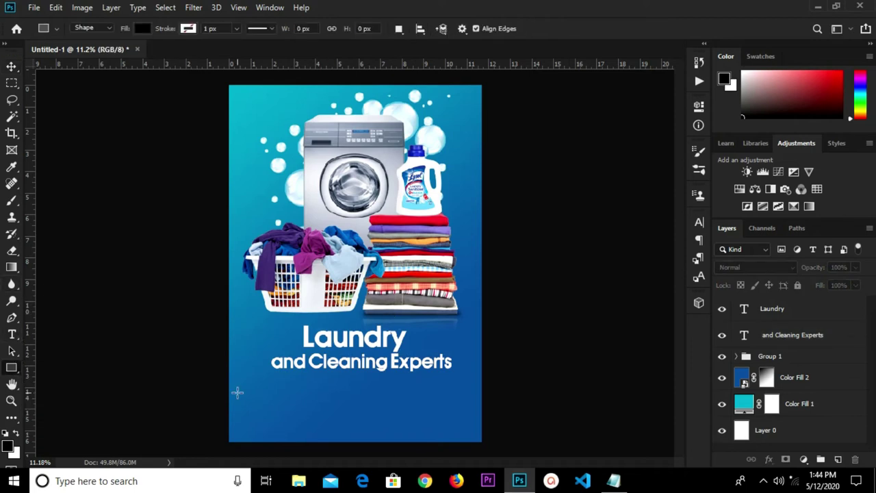
scroll(237, 393, "up", 1)
scroll(273, 383, "up", 2)
scroll(260, 363, "up", 1)
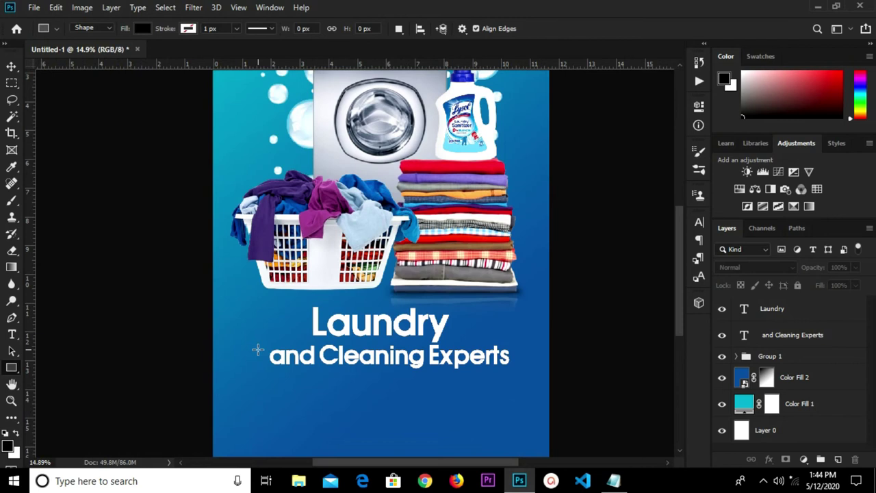
left_click_drag(264, 343, 321, 369)
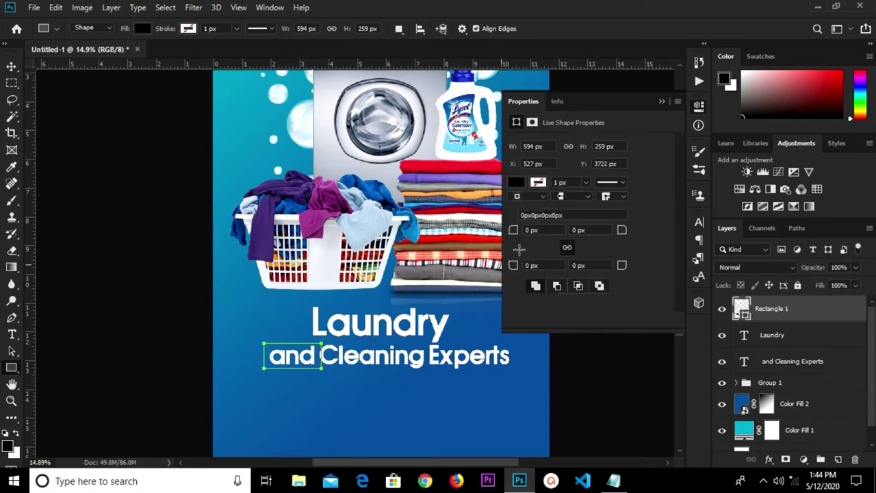
Step: Fill the rectangle white and round its corners to 46 px
left_click(517, 183)
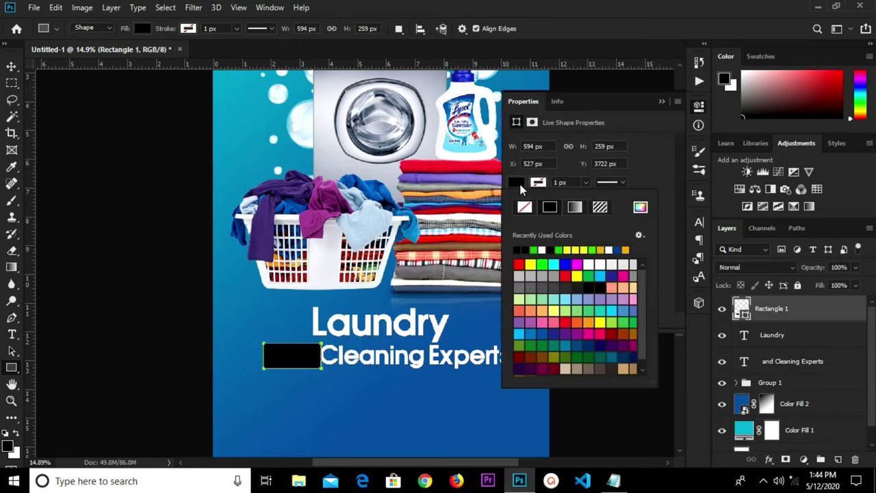
left_click(547, 247)
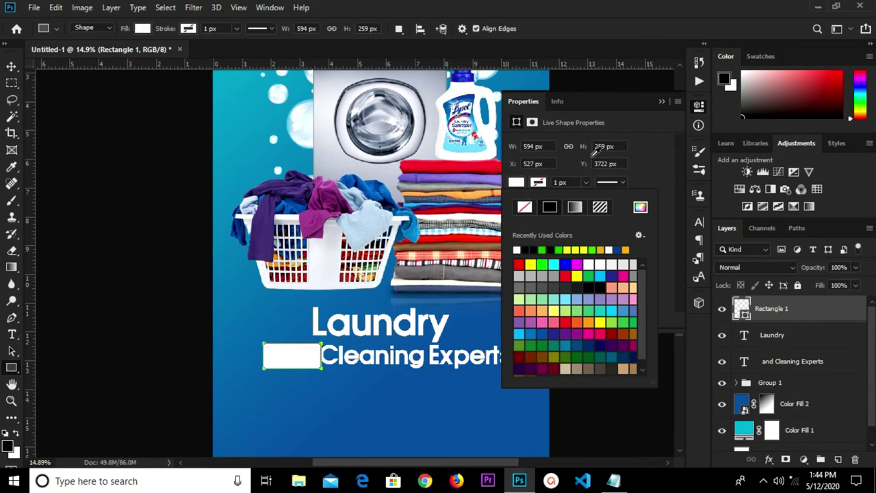
left_click(644, 169)
left_click_drag(621, 230, 650, 231)
key("Return")
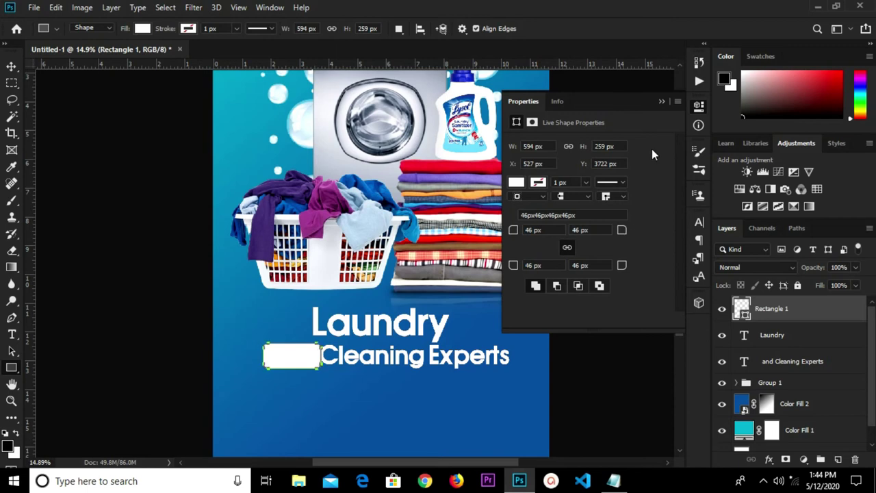
left_click(661, 101)
Step: Move Rectangle 1 below the 'and Cleaning Experts' text layer
left_click(12, 66)
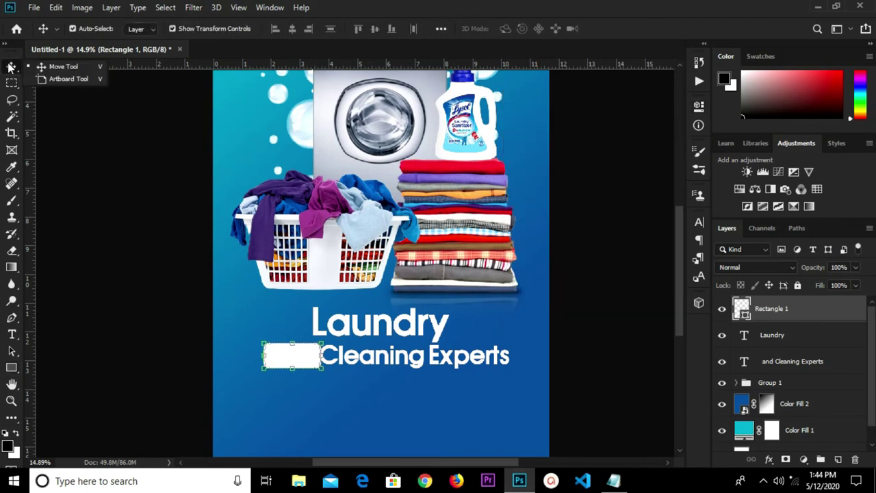
left_click(110, 277)
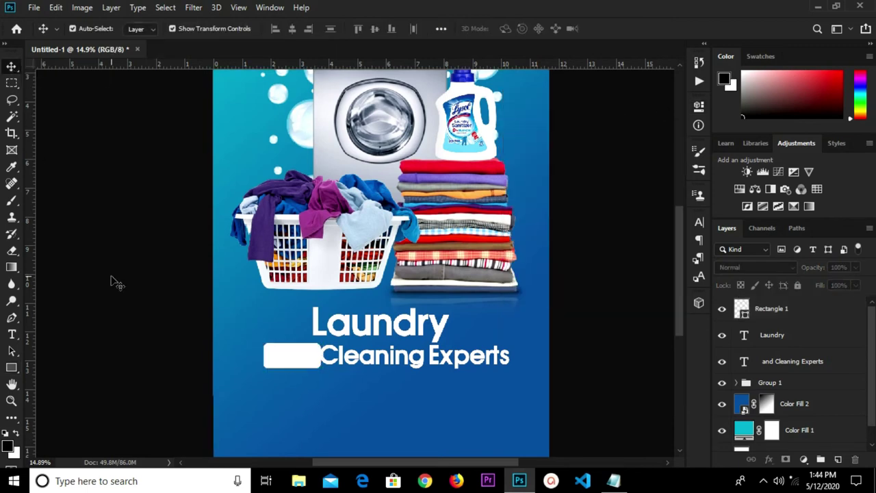
left_click(337, 367)
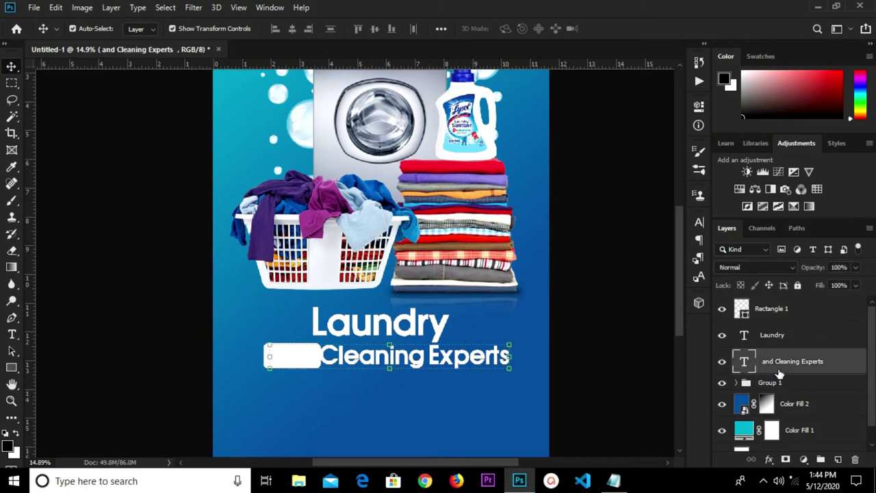
left_click(796, 316)
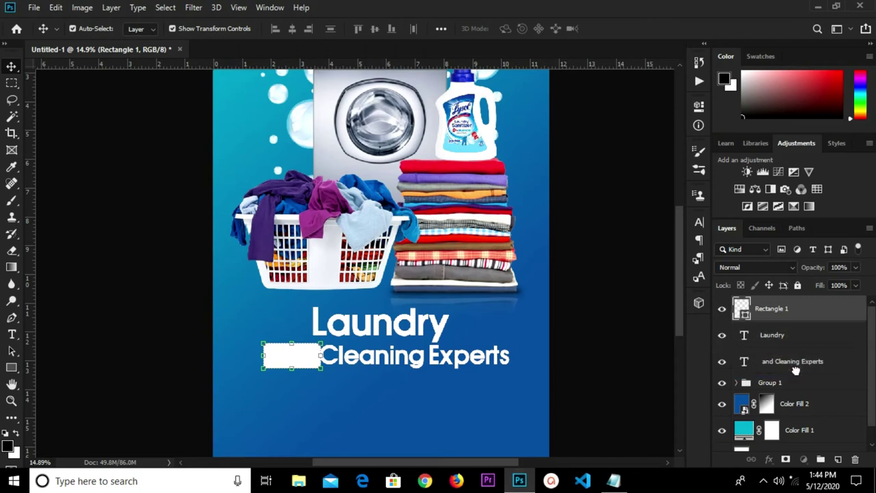
left_click_drag(795, 370, 796, 370)
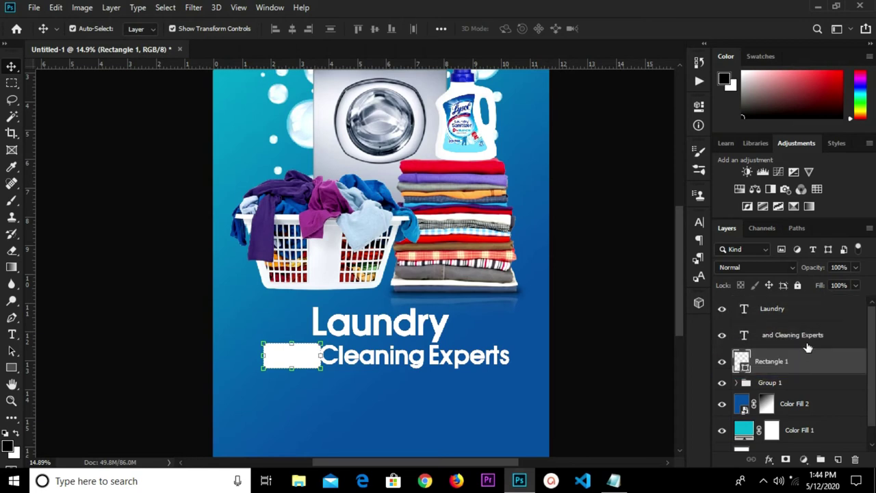
left_click(806, 335)
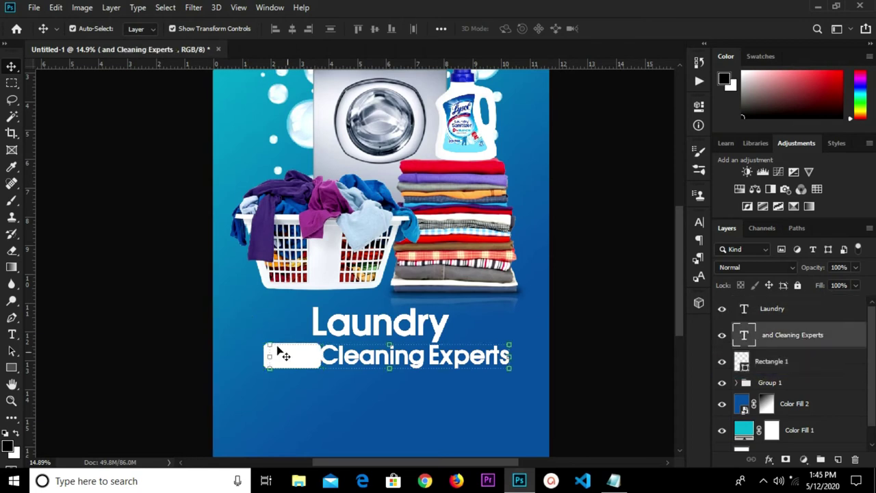
Step: Colour the word 'and' teal, sampled from the poster with the eyedropper
key("t")
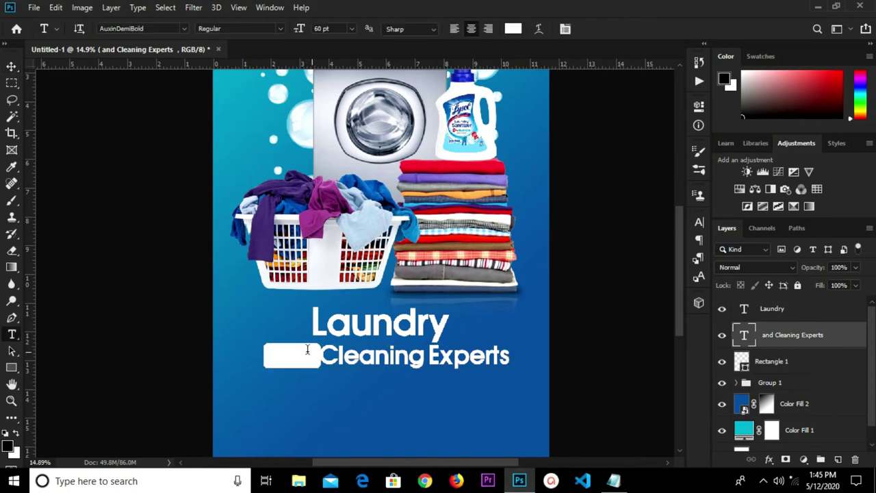
double_click(308, 349)
left_click(513, 28)
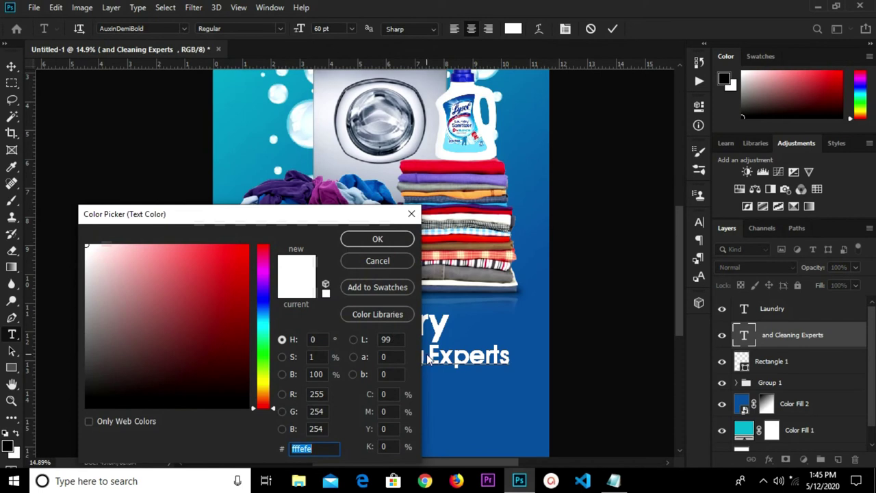
left_click(241, 161)
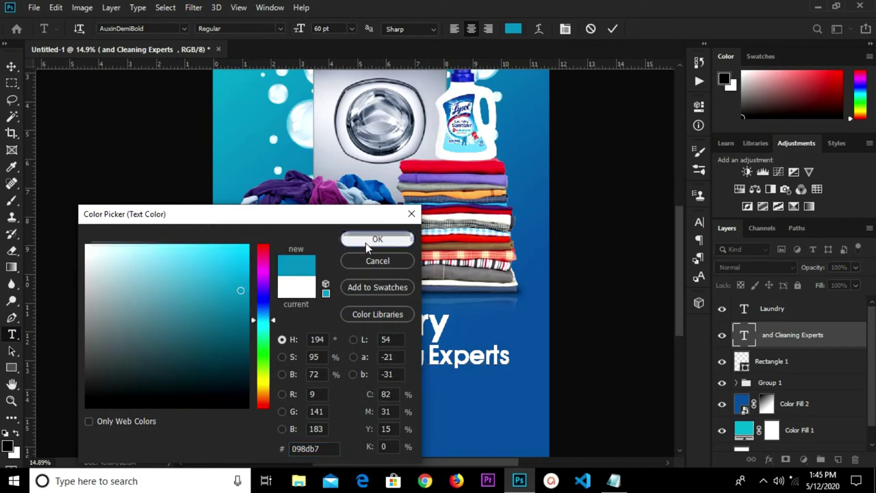
left_click(369, 239)
left_click(11, 66)
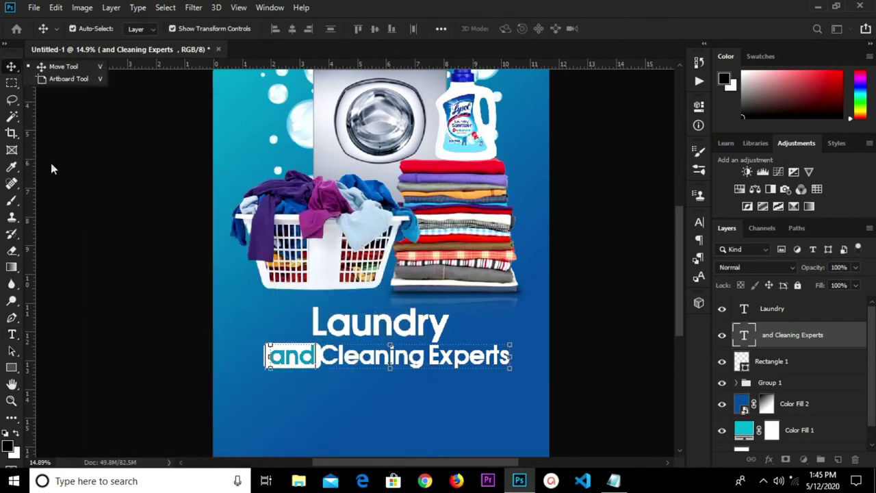
Step: Add a space before 'Cleaning' in the subtitle
left_click(72, 206)
left_click(321, 361)
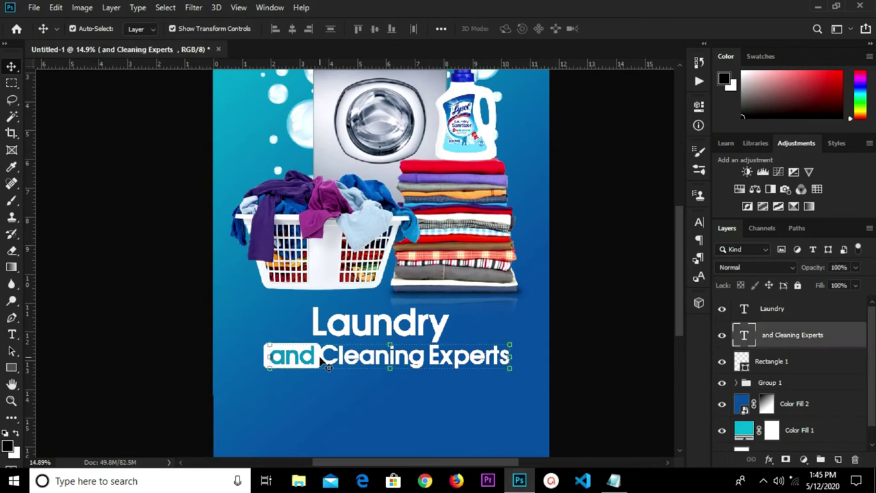
key("t")
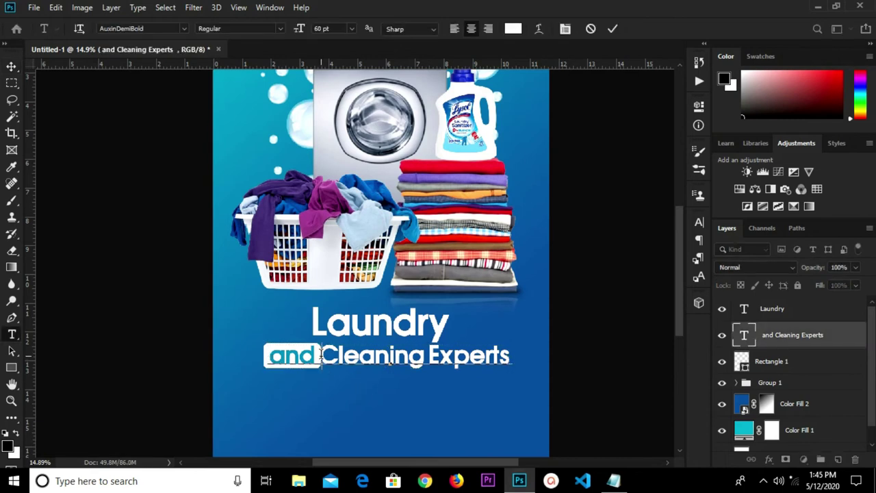
left_click(322, 355)
left_click(11, 66)
left_click(171, 344)
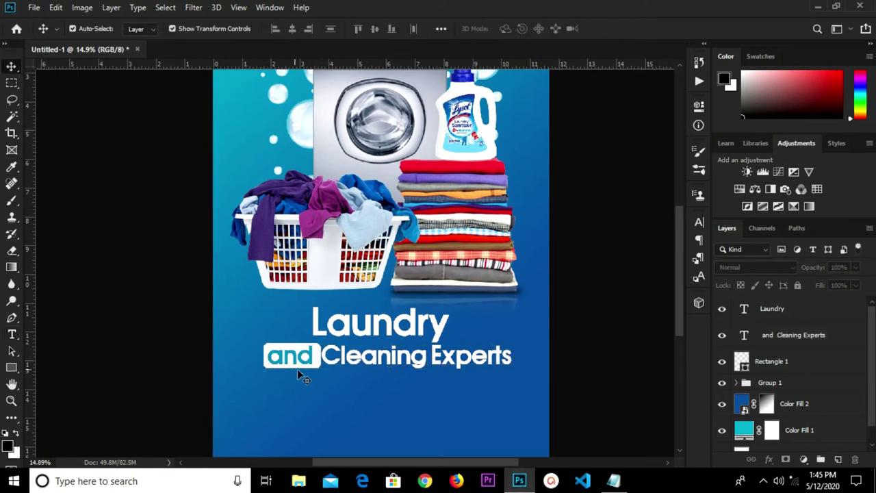
Step: Nudge the white rounded rectangle slightly left to frame 'and'
left_click(318, 368)
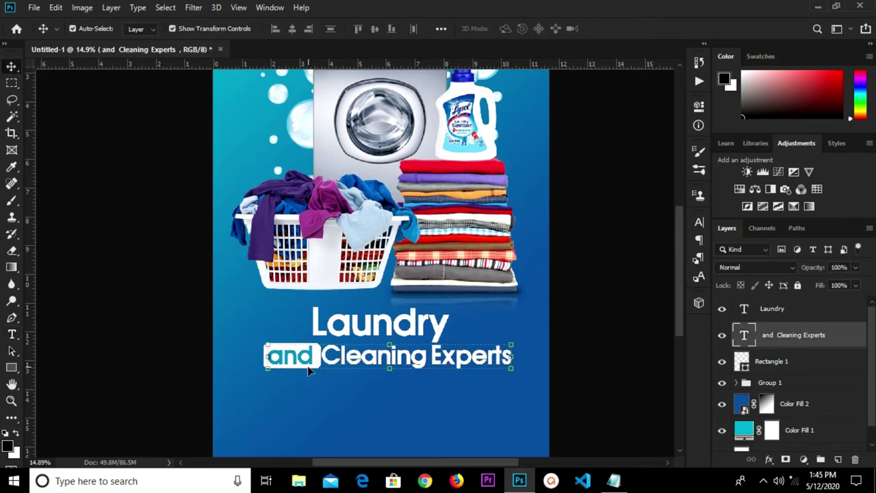
left_click(138, 311)
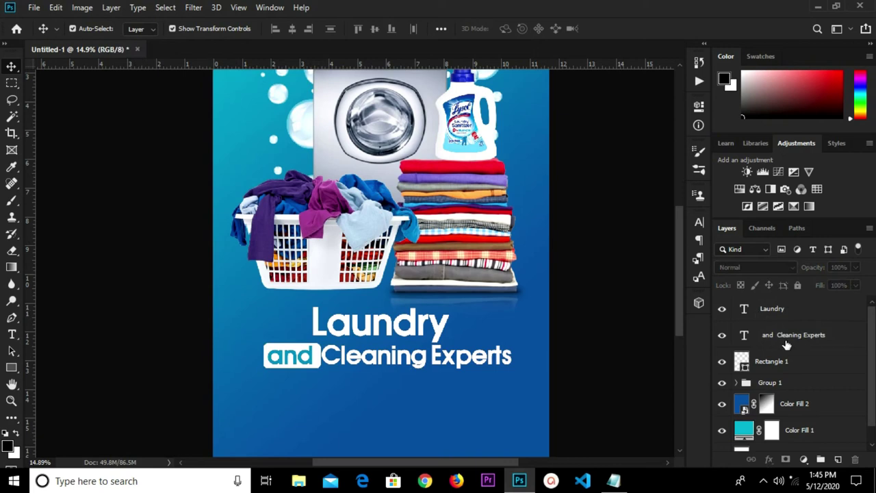
left_click(787, 363)
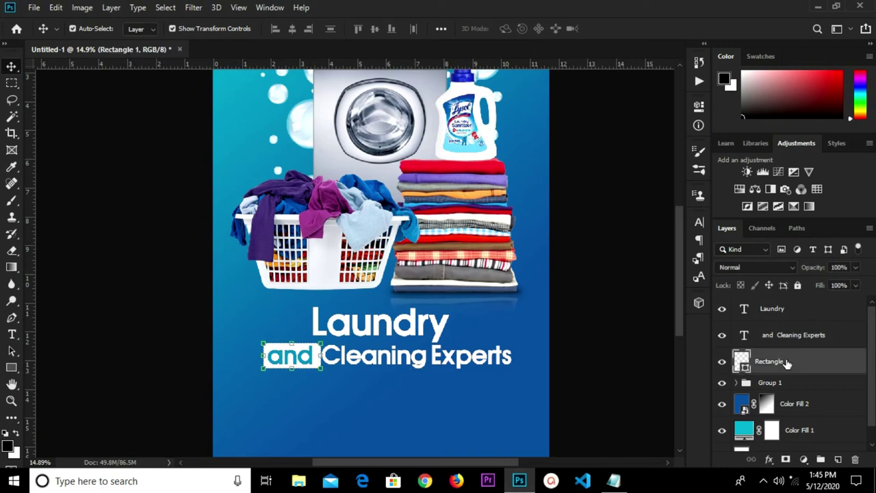
key("shift+Left")
key("shift+Left")
left_click(473, 394)
left_click(595, 356)
scroll(414, 349, "up", 1)
scroll(414, 354, "down", 1)
scroll(414, 355, "down", 1)
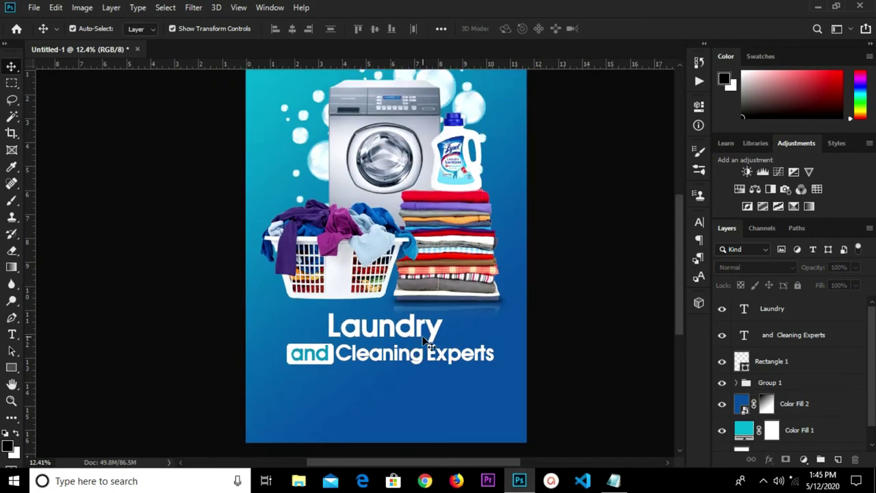
scroll(518, 422, "down", 1)
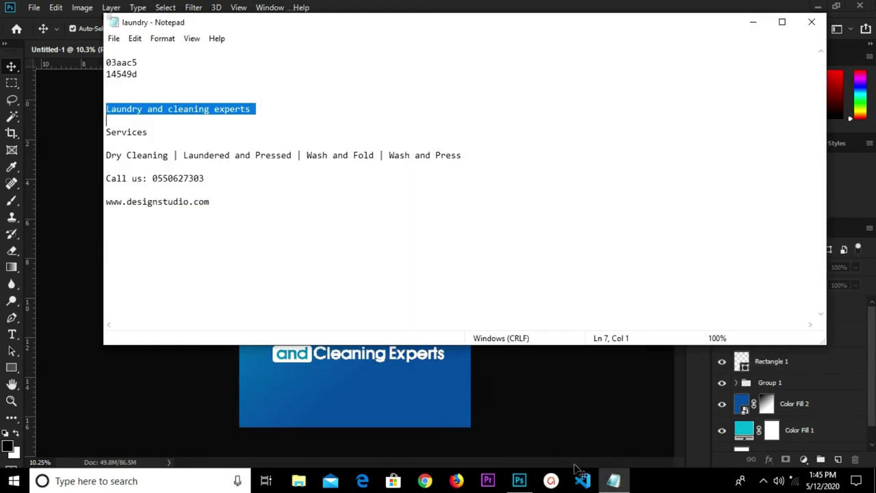
Step: Copy the word 'Services' in Notepad, then bring Photoshop back to the front
left_click(613, 480)
left_click_drag(150, 133, 107, 132)
right_click(112, 130)
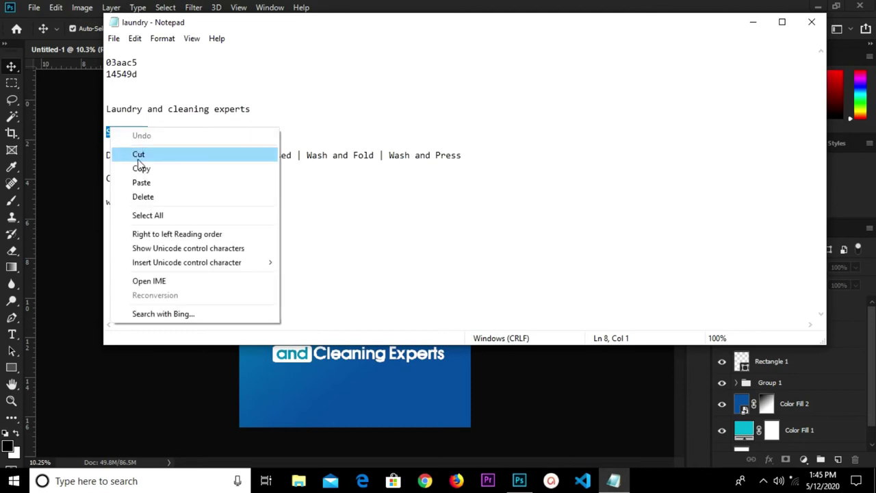
left_click(144, 169)
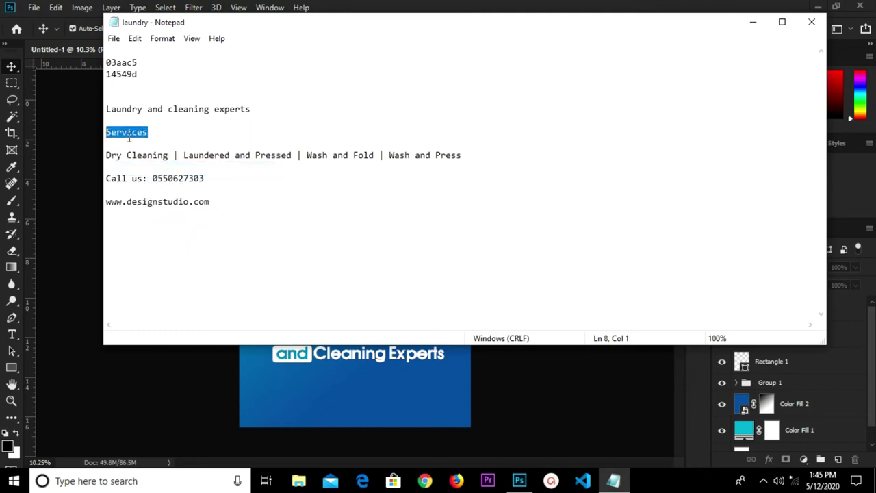
right_click(129, 137)
left_click(170, 173)
left_click(319, 392)
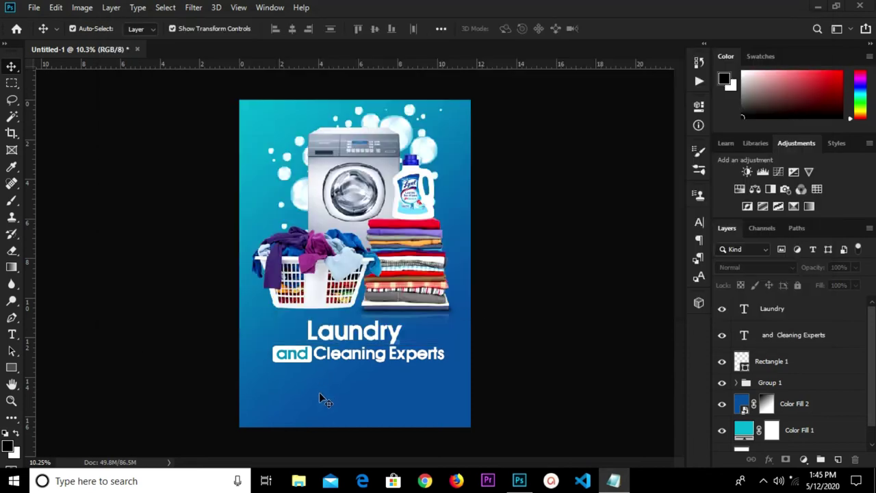
left_click(13, 333)
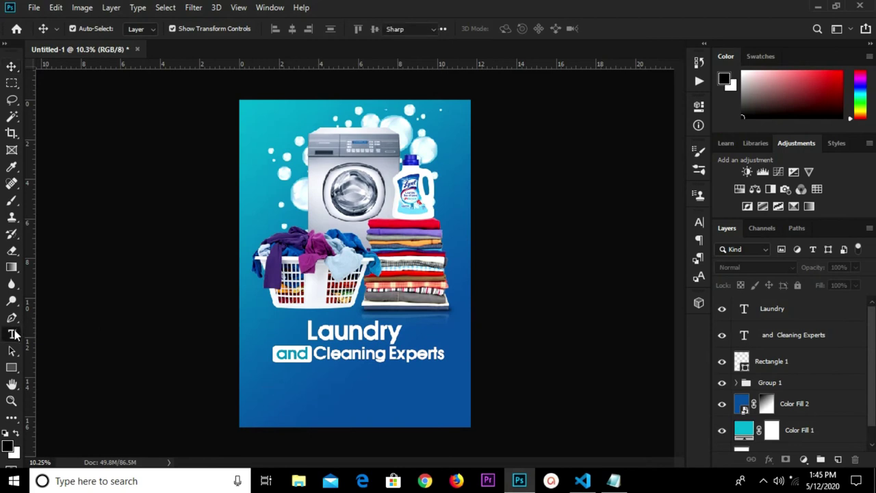
Step: Paste 'Services' as a new text line below the headline, coloured white #ffffff
left_click(287, 377)
key("ctrl+v")
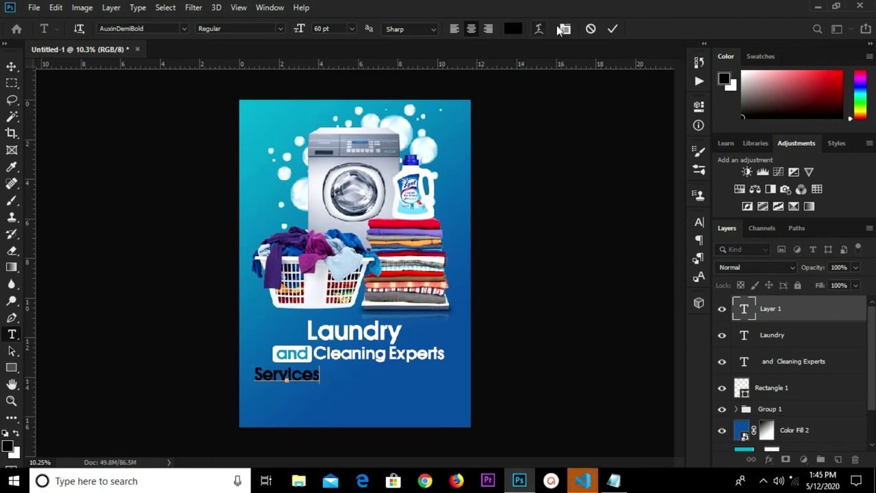
left_click(513, 28)
type("ffffff")
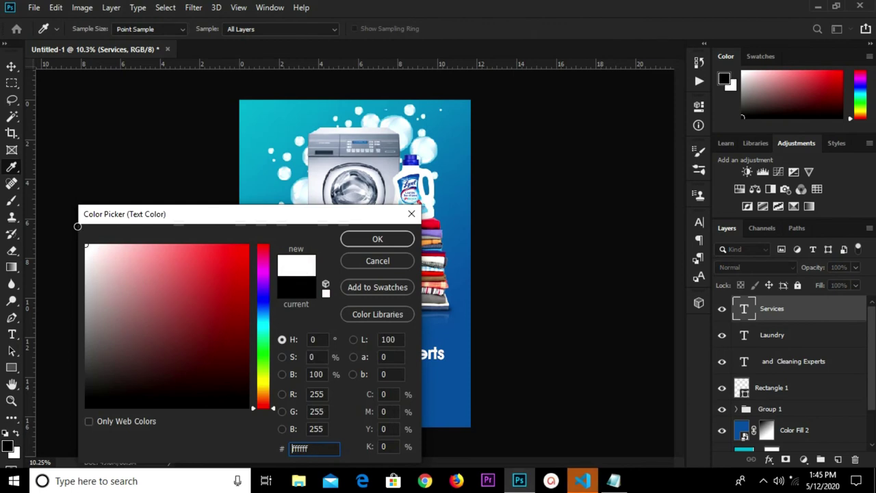
left_click(346, 241)
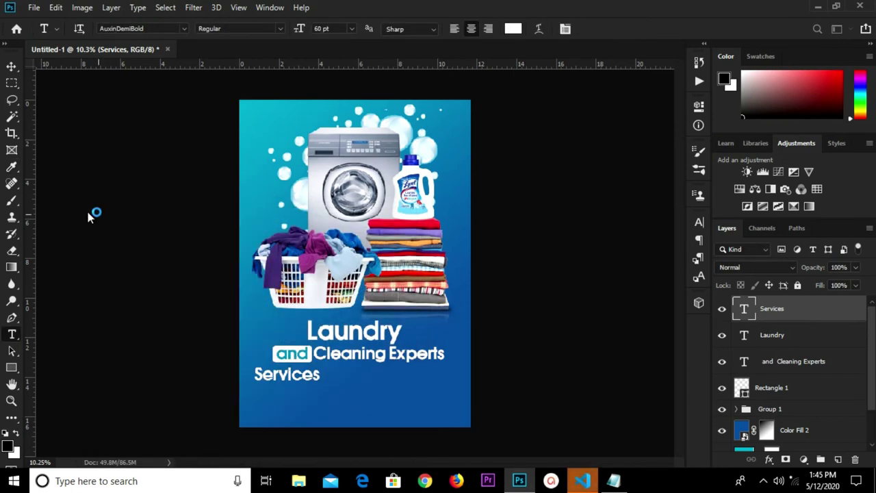
Step: Centre the Services heading horizontally on the canvas and nudge it slightly lower
left_click(11, 66)
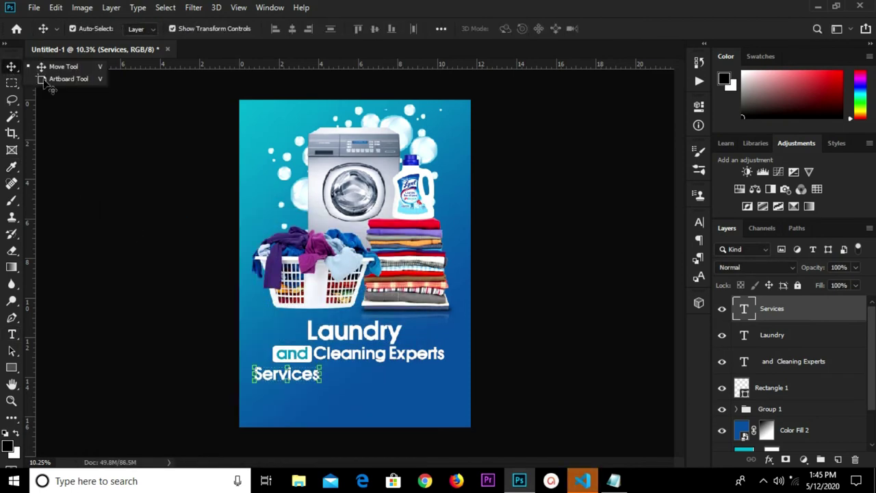
key("ctrl")
key("ctrl+a")
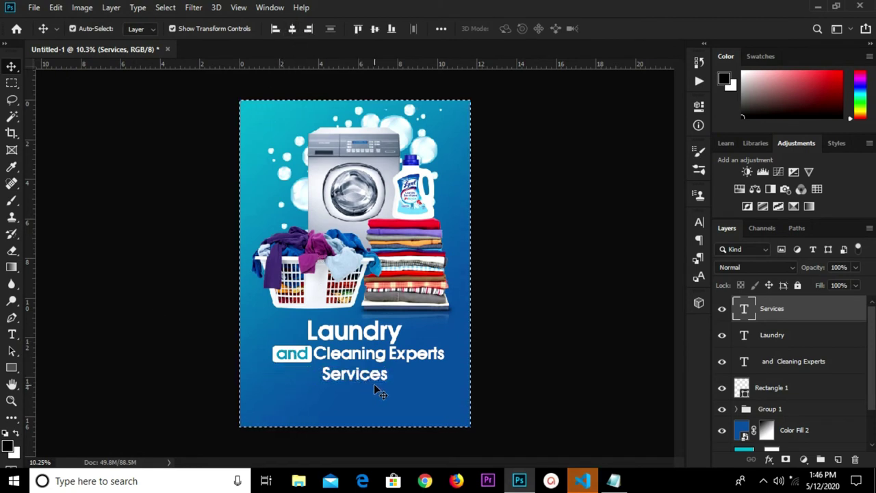
key("ctrl+d")
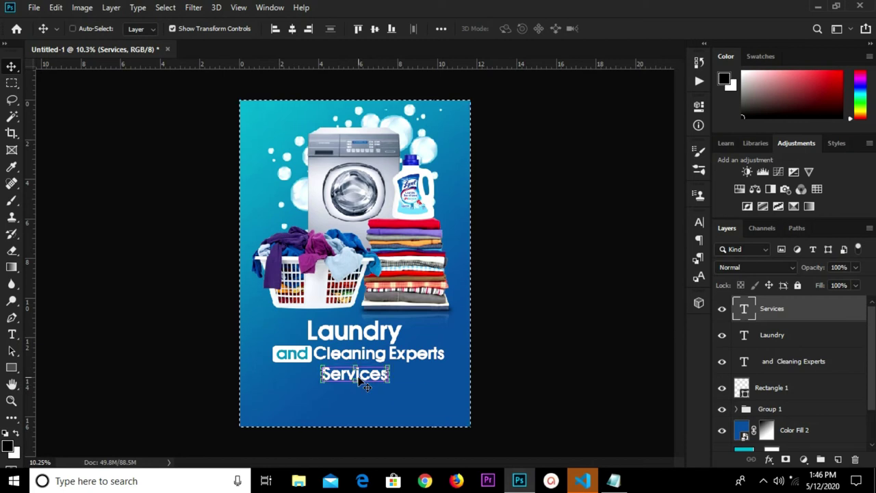
left_click_drag(357, 375, 358, 381)
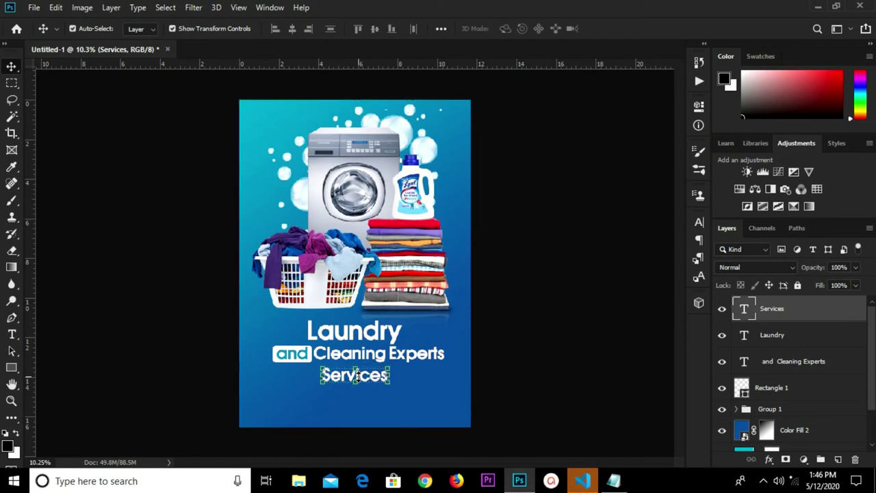
left_click(418, 381)
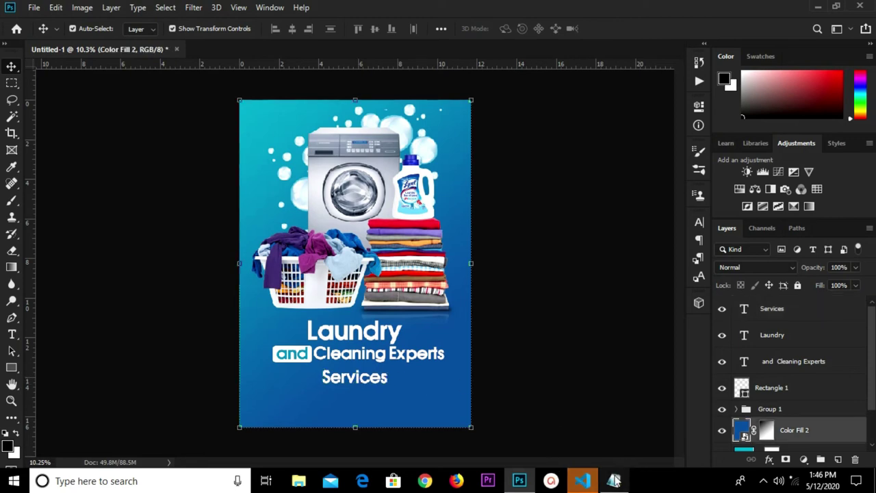
Step: Copy the 'Dry Cleaning | Laundered and Pressed | Wash and Fold | Wash and Press' line from Notepad
left_click(613, 481)
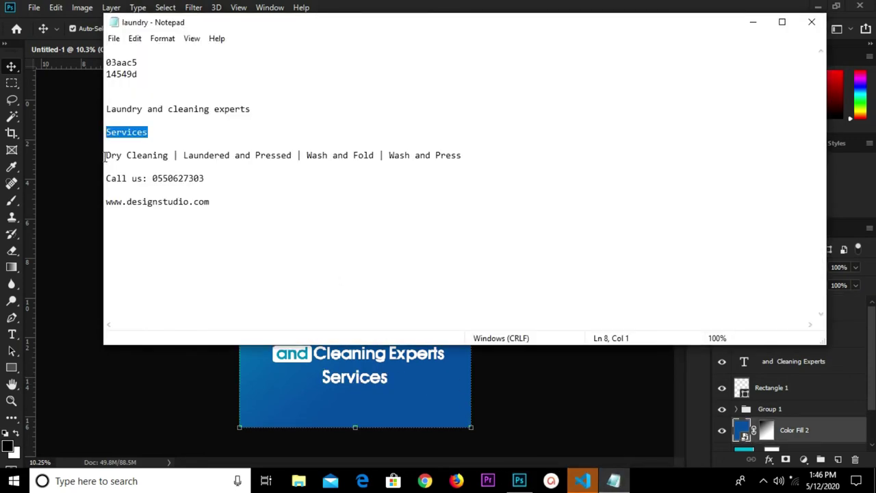
left_click_drag(104, 156, 517, 159)
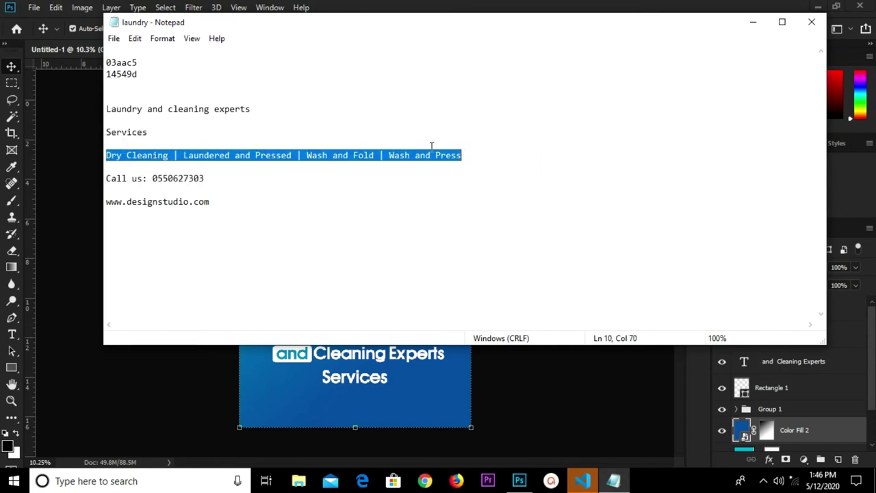
right_click(434, 156)
left_click(453, 197)
left_click(345, 393)
key("t")
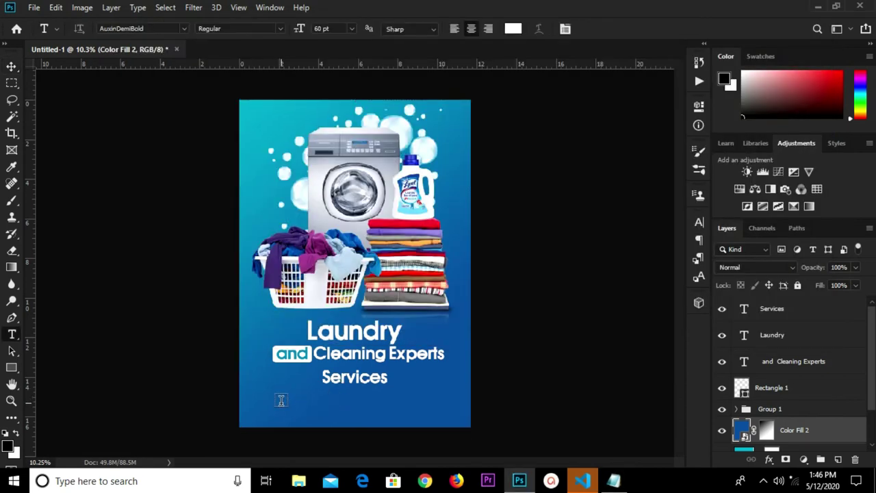
Step: Discard an empty placeholder text entry and set the type size to 18 pt
left_click(280, 400)
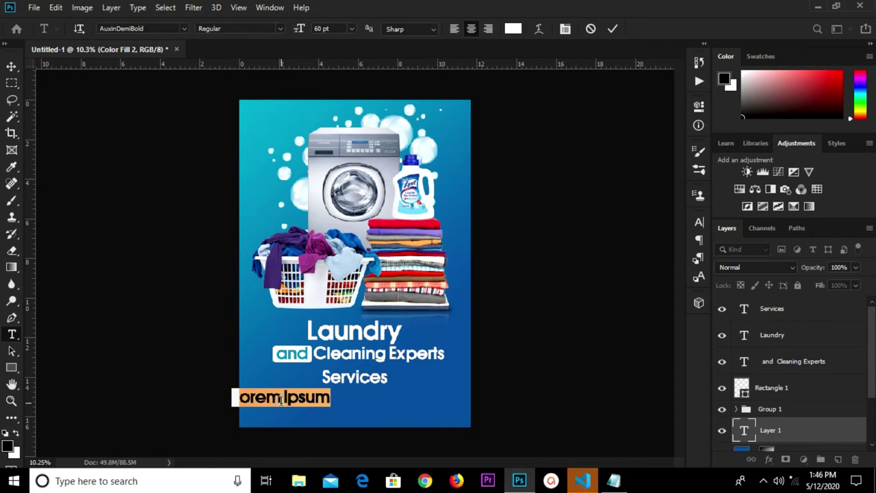
key("BackSpace")
left_click(613, 29)
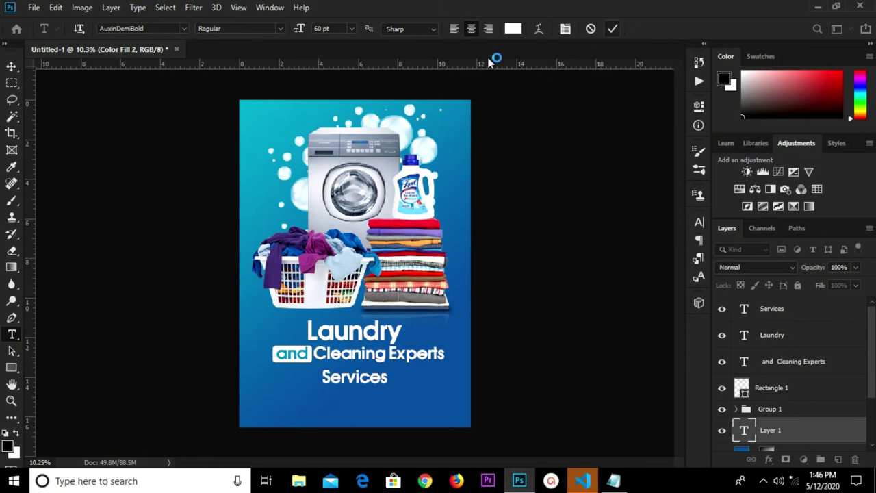
left_click(353, 30)
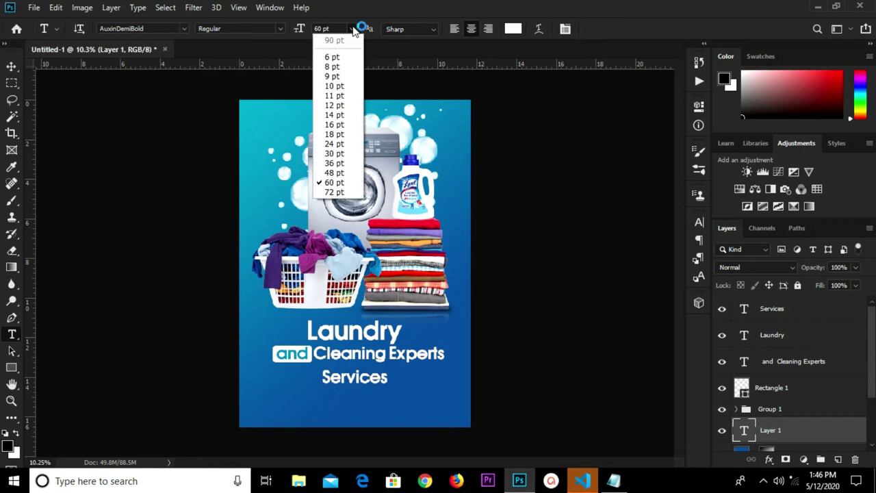
left_click(334, 134)
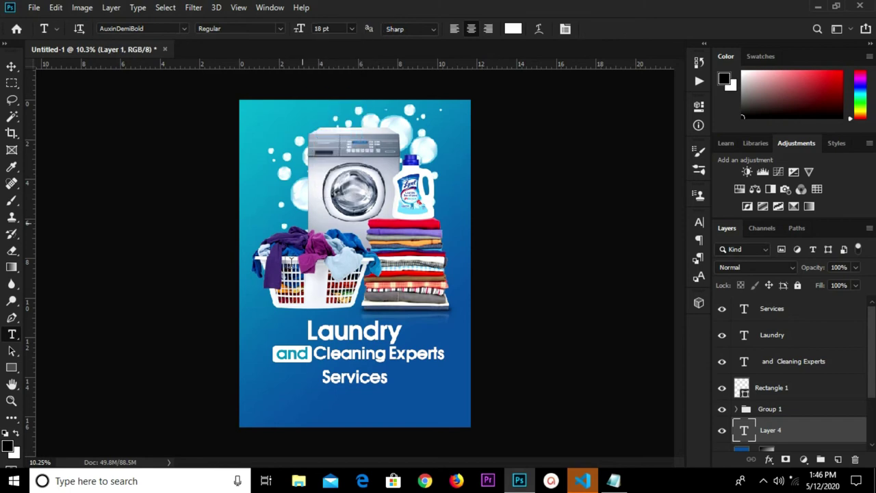
Step: Paste the services list line as new text and set it to 22 pt
left_click(274, 395)
key("ctrl+v")
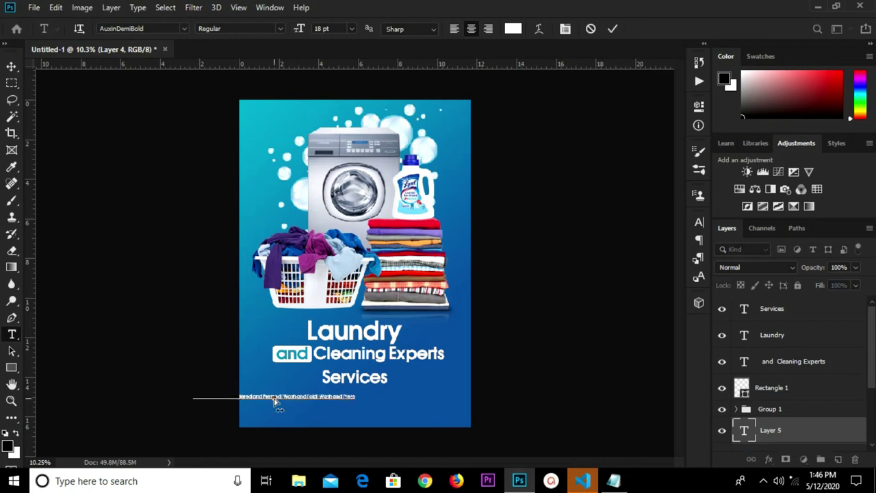
left_click(11, 66)
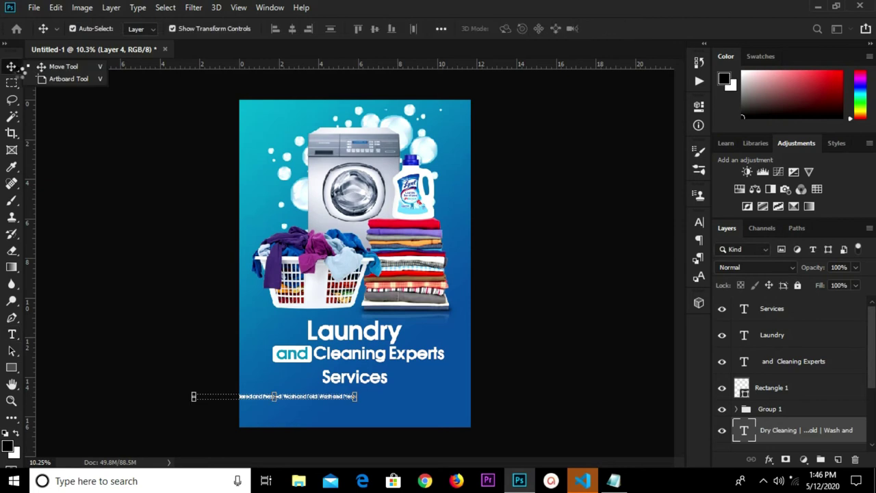
left_click(698, 222)
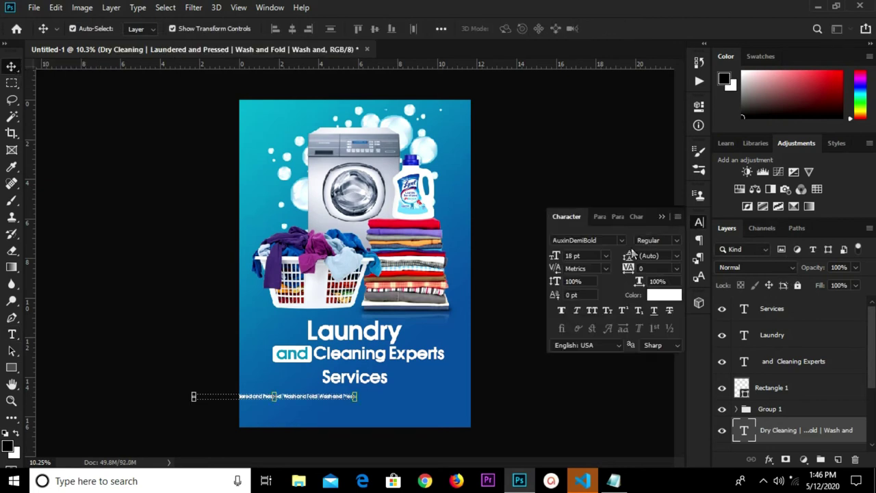
left_click(591, 255)
type("22")
key("Return")
left_click(661, 217)
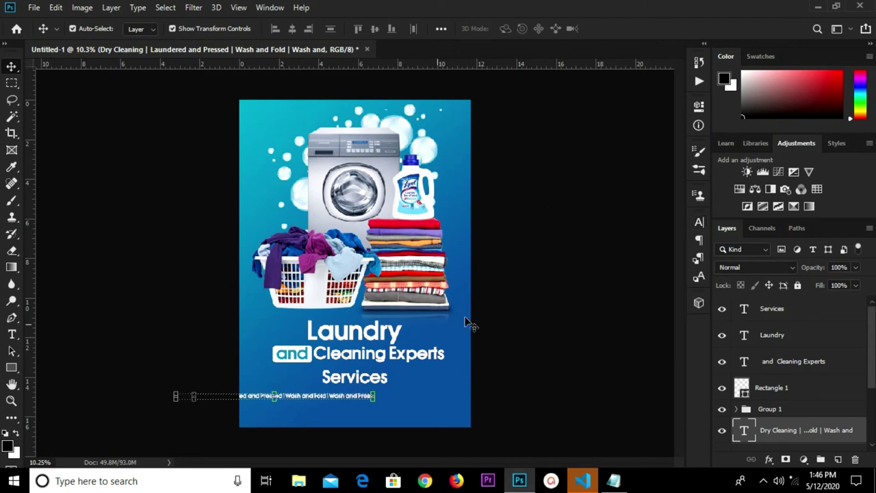
Step: Place the services line under the Services heading and scale it to about 110%
left_click_drag(308, 395, 356, 398)
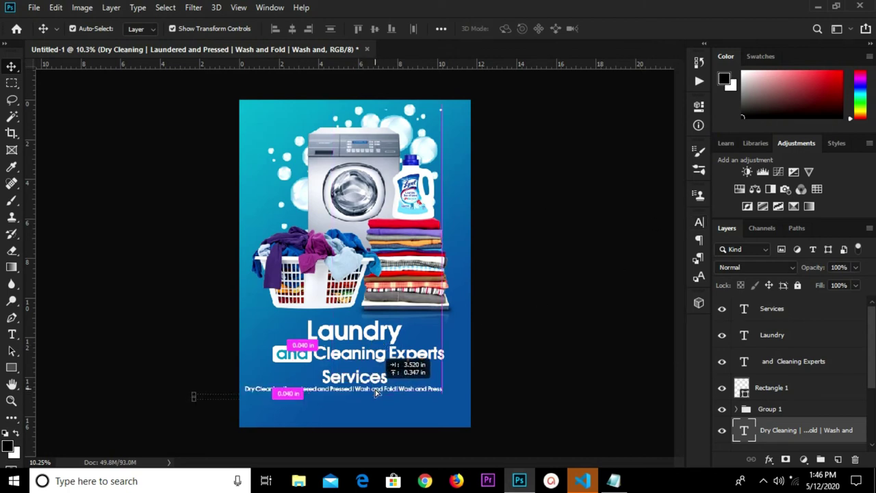
left_click_drag(355, 397, 381, 398)
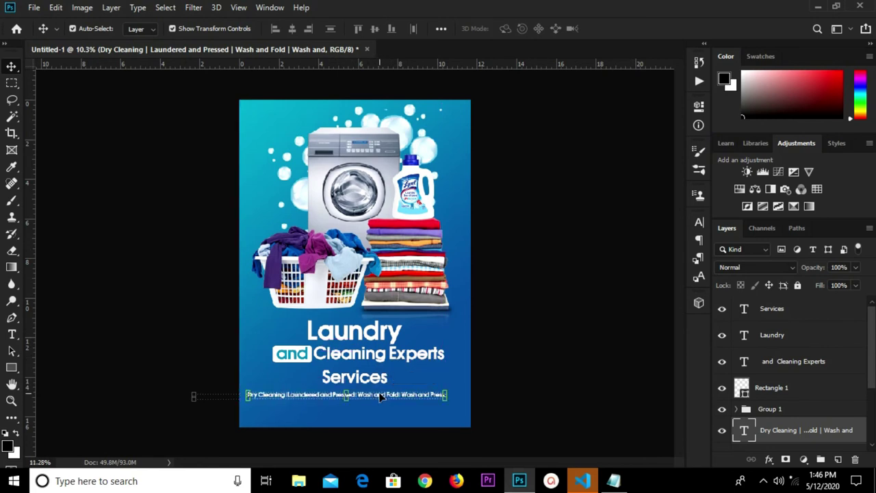
key("ctrl+plus")
left_click_drag(463, 404, 480, 394)
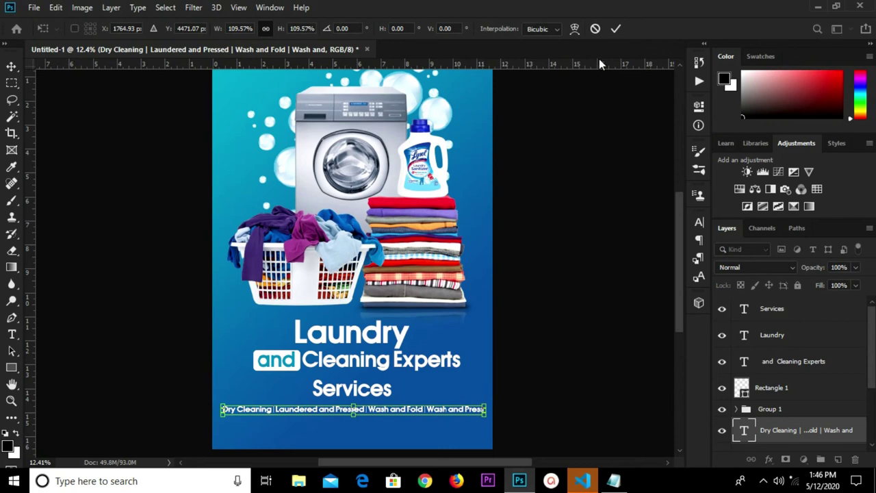
left_click(622, 32)
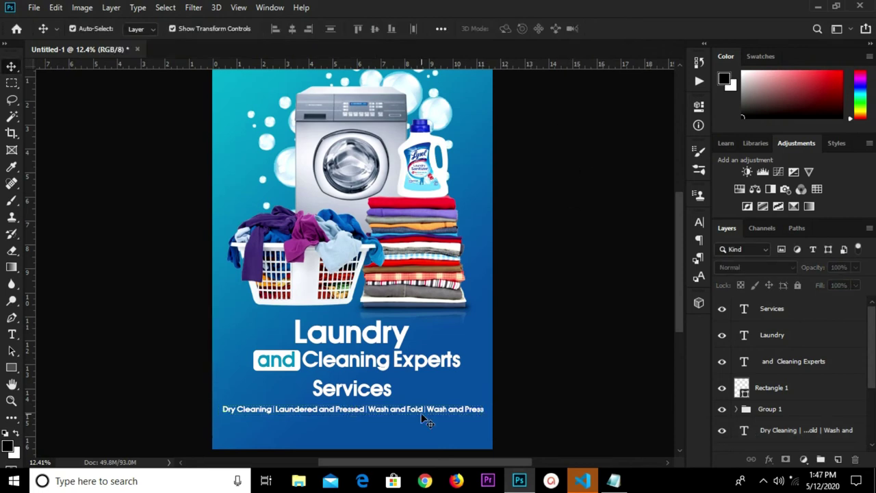
Step: Centre the services line horizontally on the poster
left_click(351, 416)
key("ctrl+a")
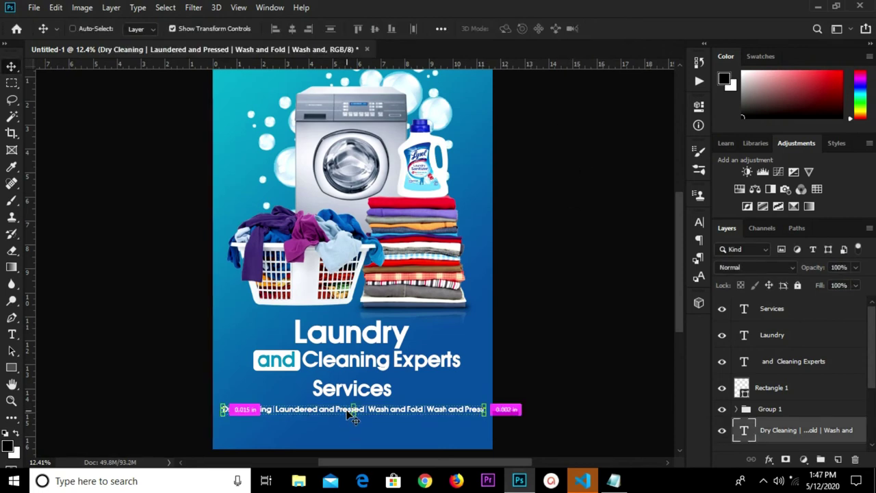
left_click(292, 31)
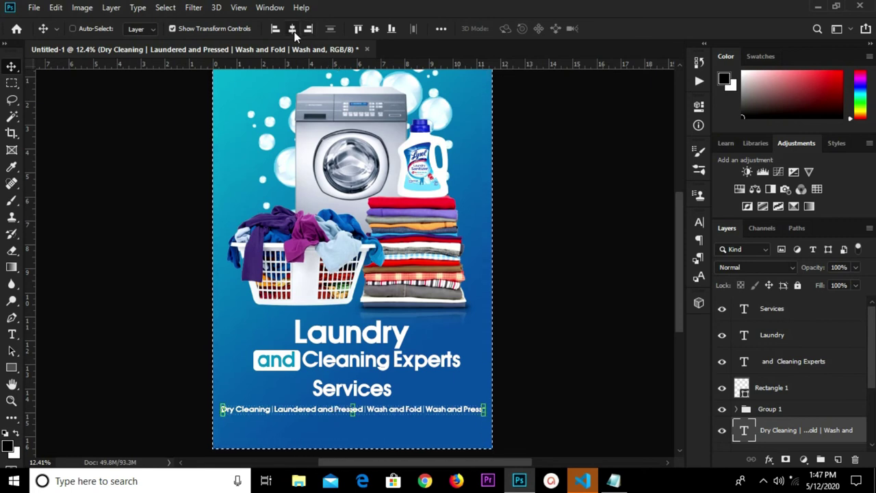
key("ctrl+d")
left_click(558, 393)
left_click(360, 393)
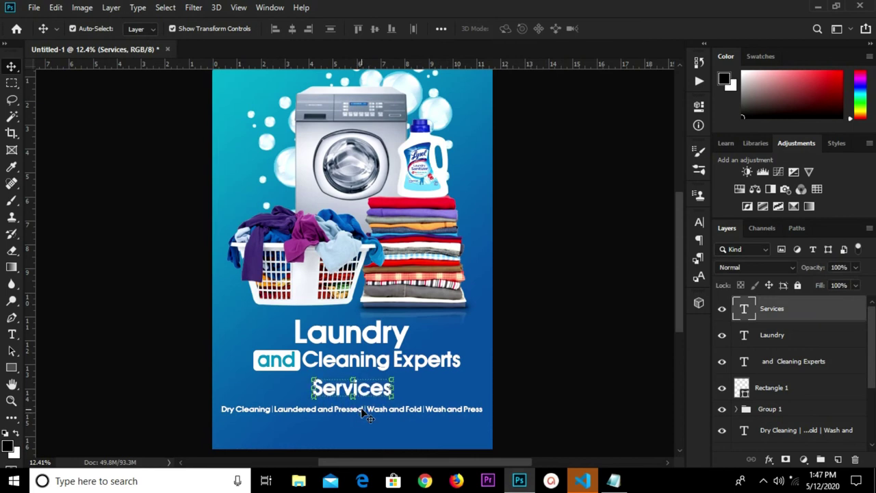
Step: Commit a transform on the Services heading, then raise the services list line about 6 pixels
key("ctrl+t")
left_click(616, 29)
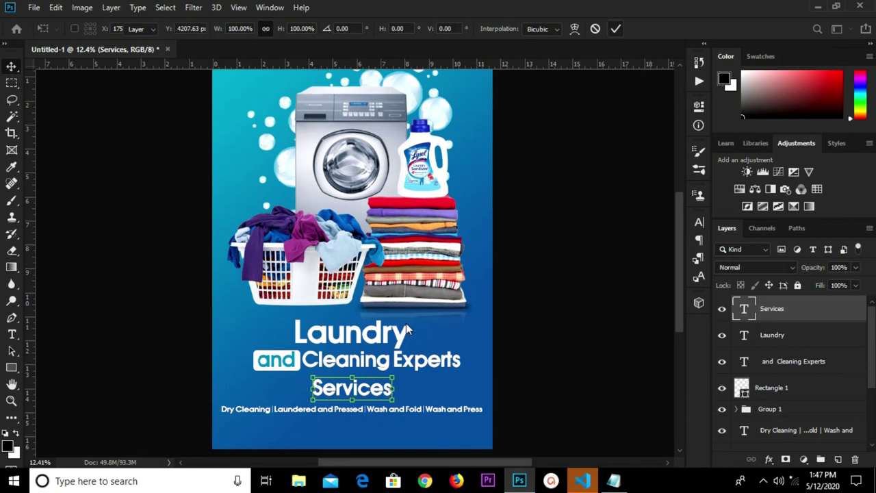
left_click_drag(340, 411, 341, 406)
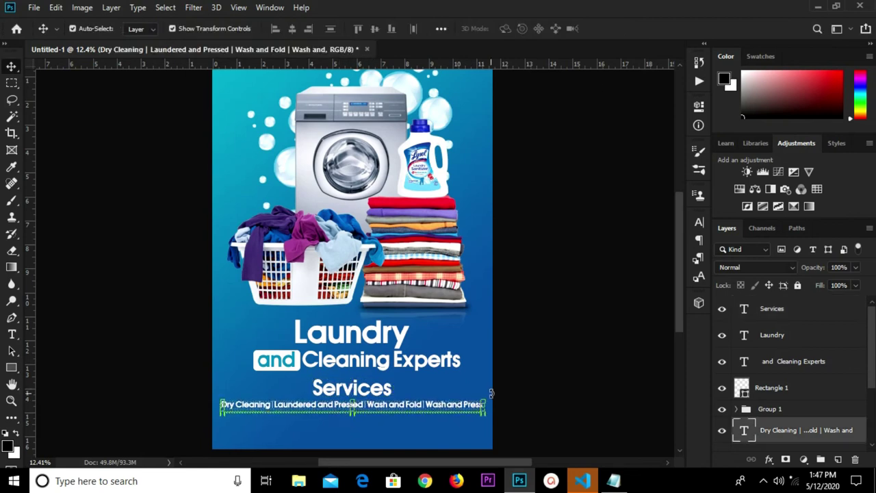
key("ctrl+t")
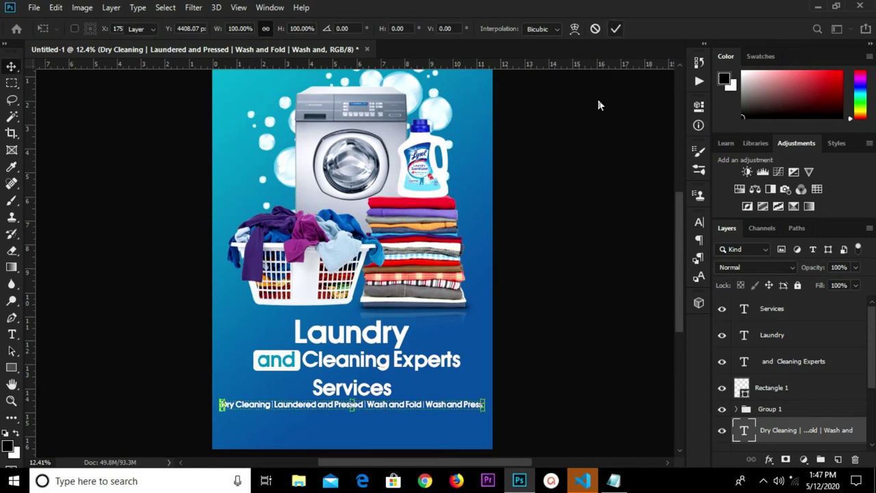
left_click(614, 28)
left_click(580, 335)
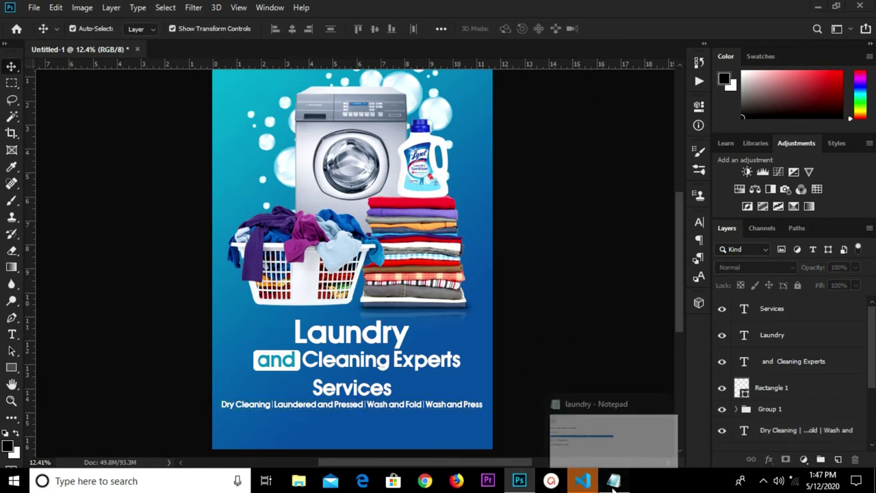
Step: Copy the 'Call us' phone-number line from the laundry notes in Notepad and return to Photoshop
left_click(614, 481)
left_click(203, 190)
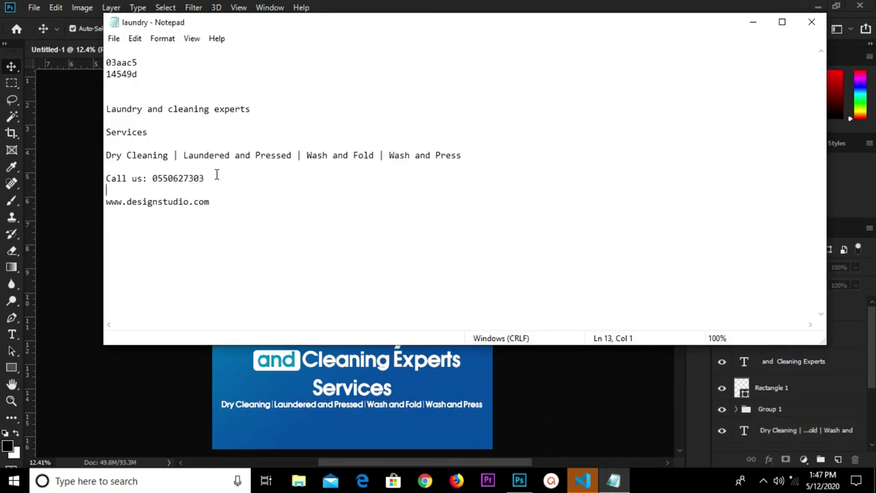
mouse_move(207, 178)
left_mouse_down()
mouse_move(107, 176)
mouse_move(103, 169)
left_mouse_up()
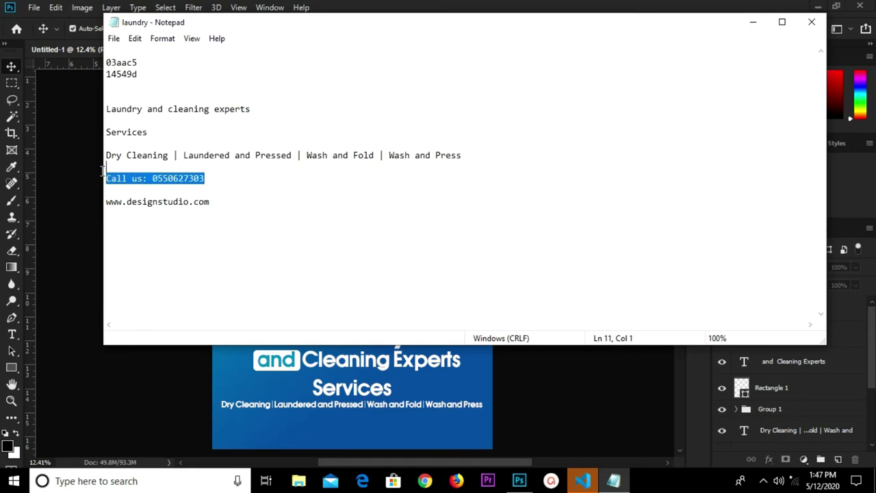
right_click(145, 175)
left_click(182, 218)
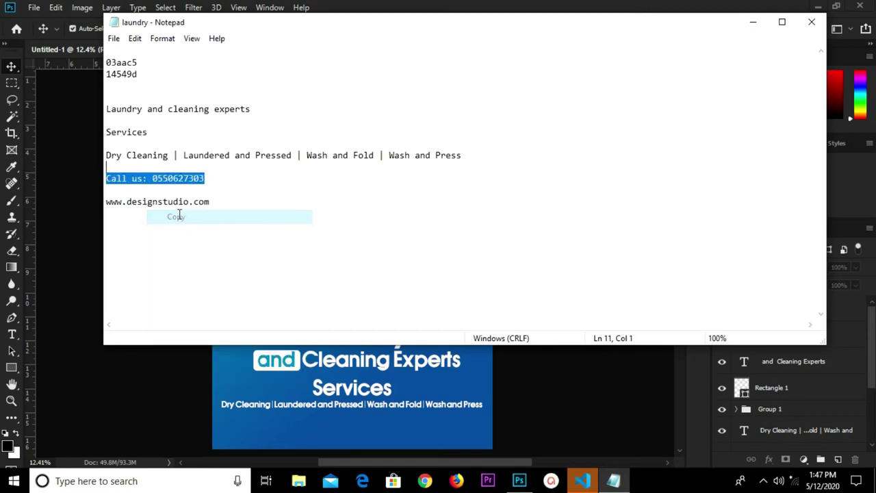
left_click(286, 422)
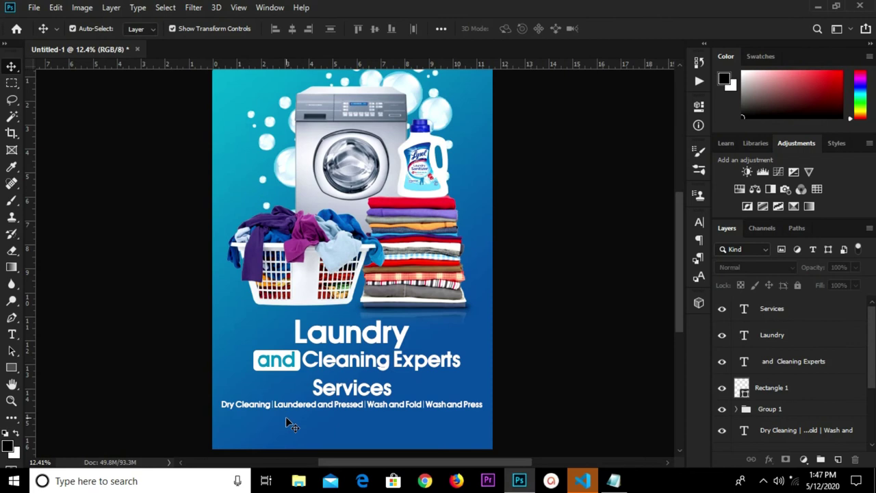
Step: Paste the Call us phone-number line as new 36 pt text below the services list
key("t")
left_click(283, 427)
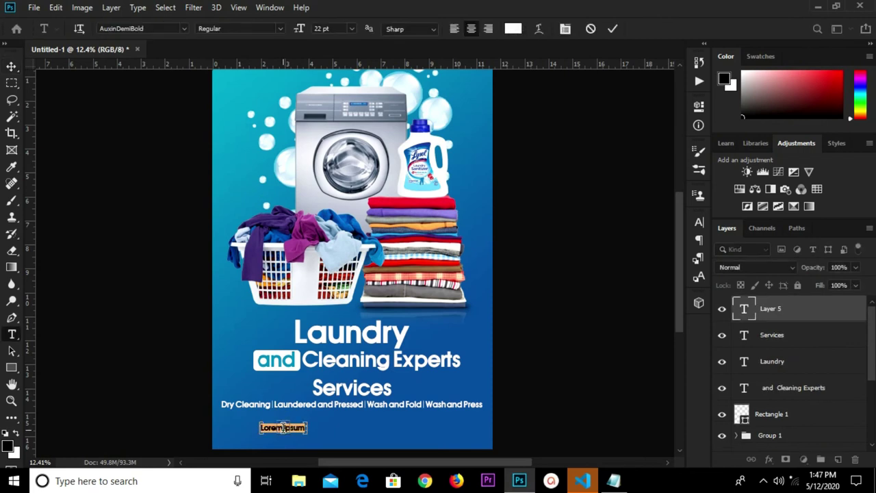
key("ctrl+v")
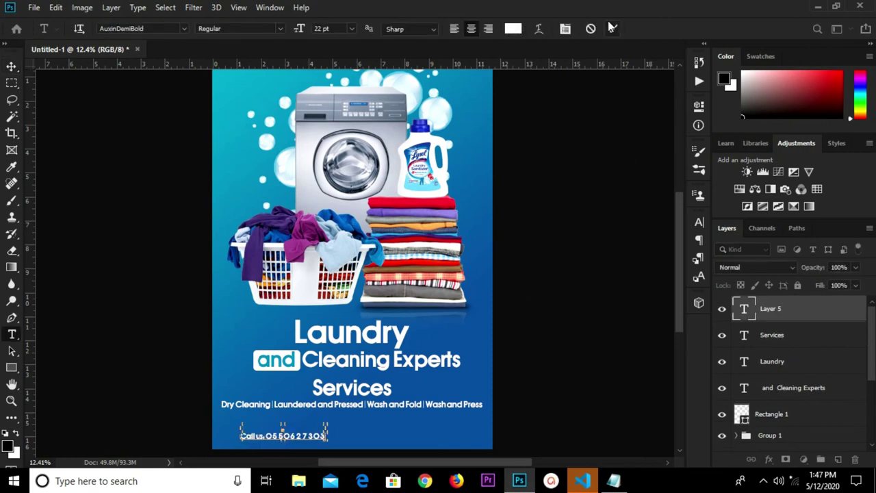
left_click(612, 29)
left_click(351, 29)
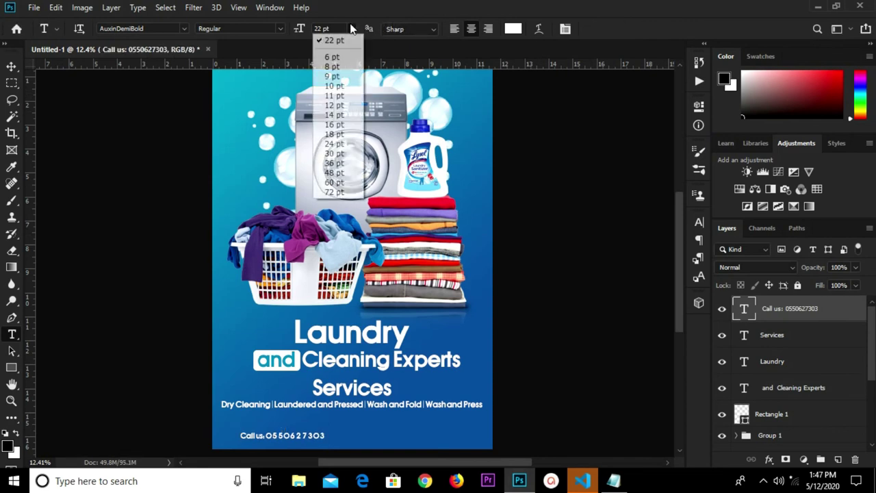
left_click(337, 163)
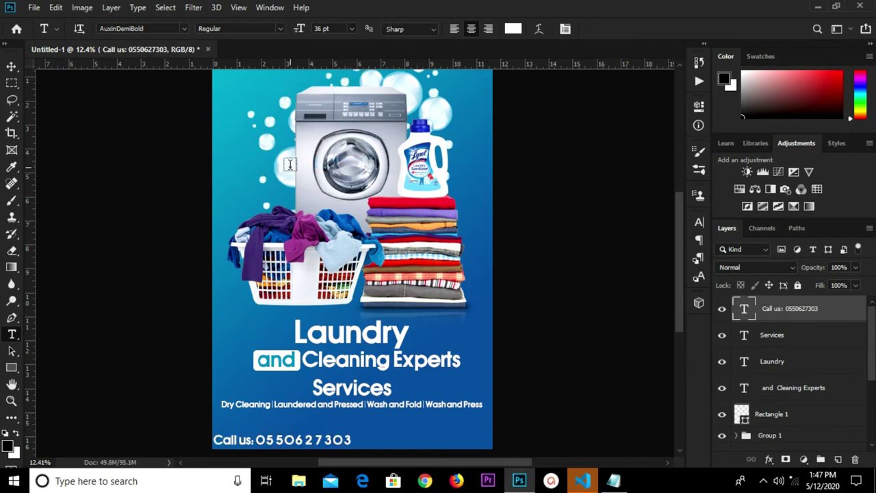
Step: Centre the Call us line horizontally on the canvas and nudge it slightly upward
left_click(12, 65)
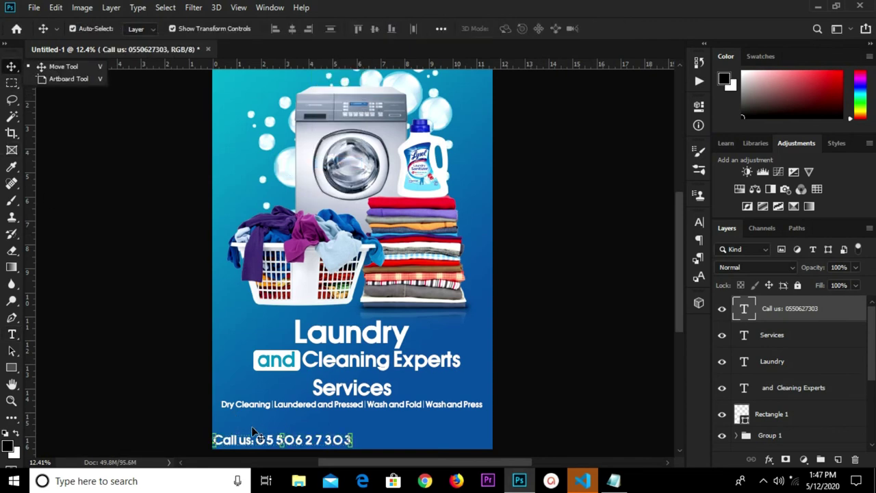
key("ctrl+t")
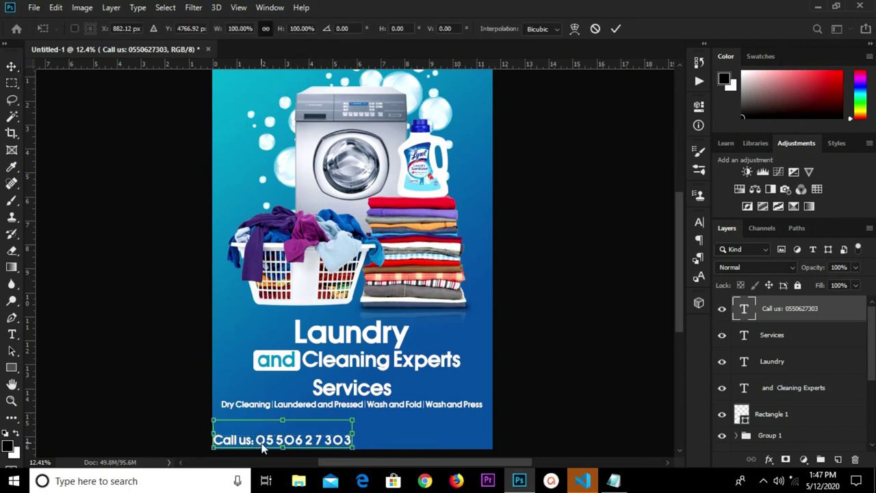
left_click_drag(262, 447, 275, 435)
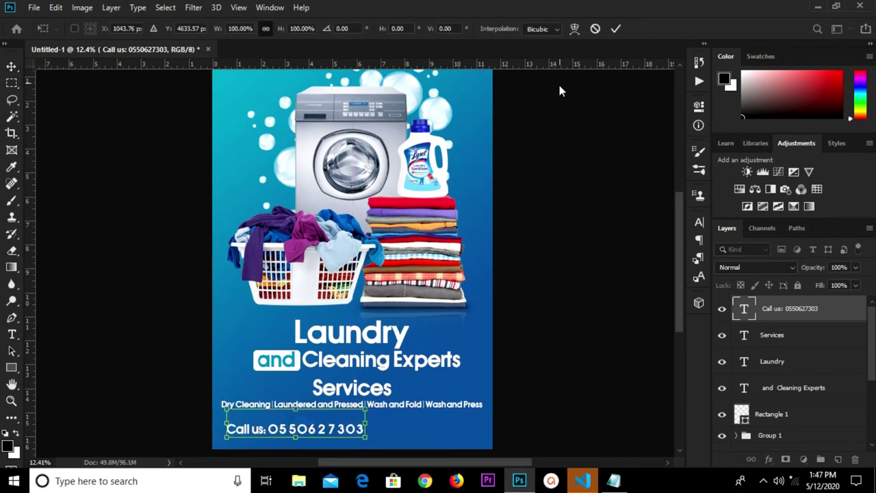
left_click(616, 30)
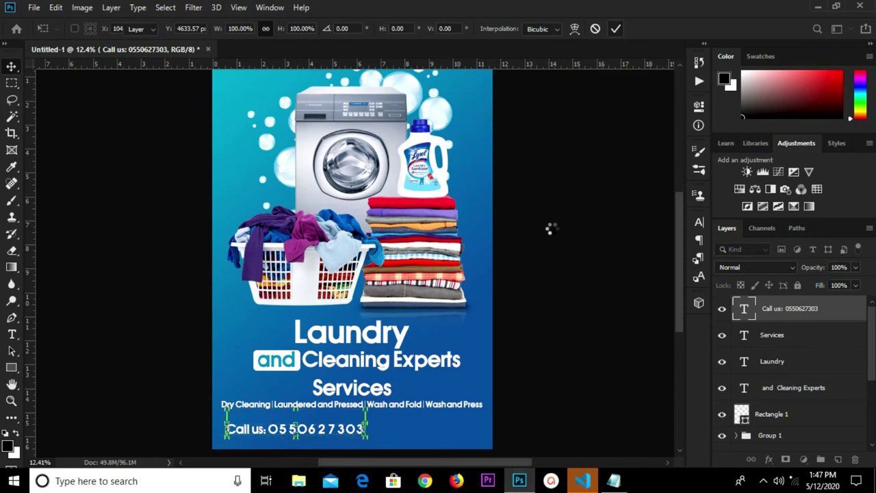
key("ctrl+a")
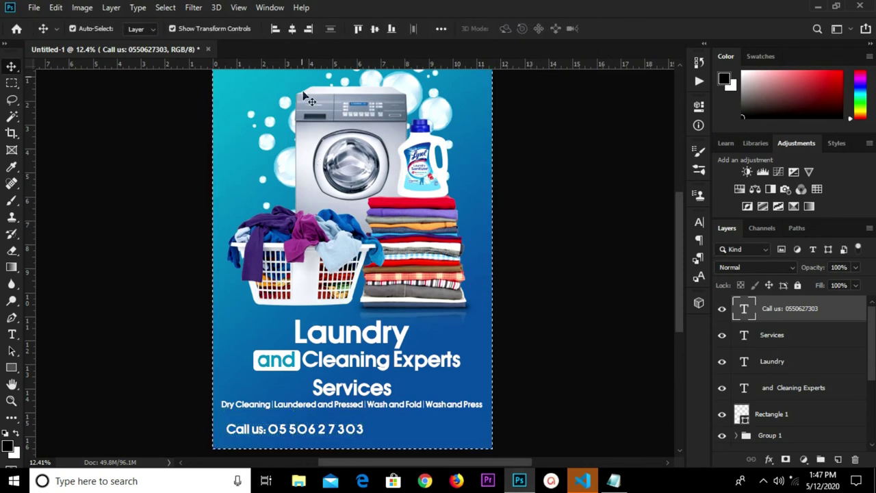
left_click(293, 29)
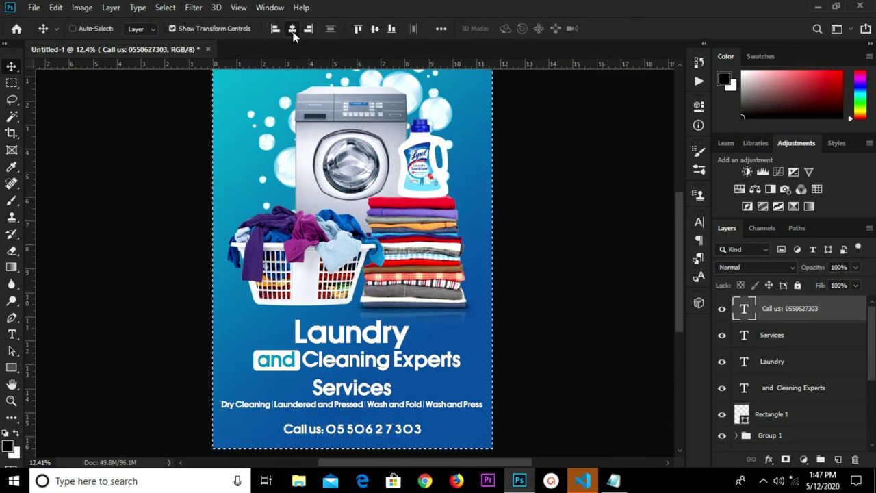
key("ctrl+d")
key("shift+Up")
key("shift+Up")
key("shift+Up")
key("shift+Up")
key("shift+Up")
key("shift+Up")
key("shift+Up")
key("shift+Up")
key("shift+Up")
left_click(558, 374)
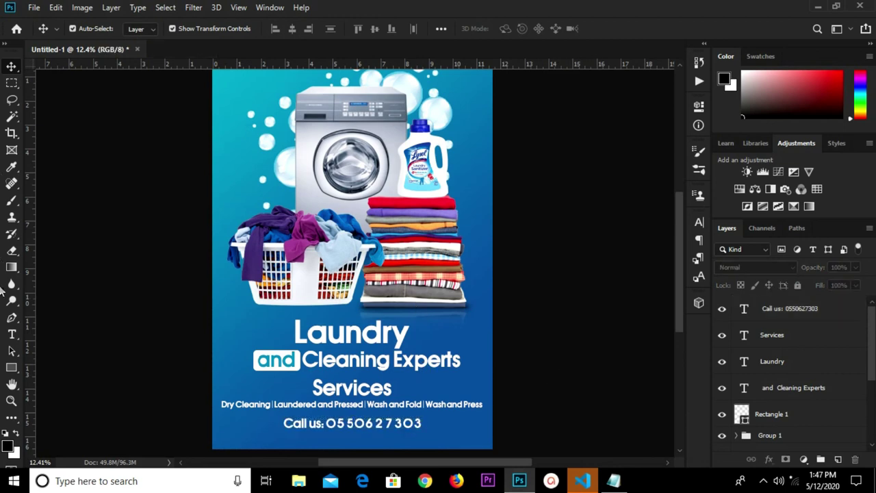
Step: Draw a white-filled rectangle bar along the flyer's bottom edge
left_click(11, 368)
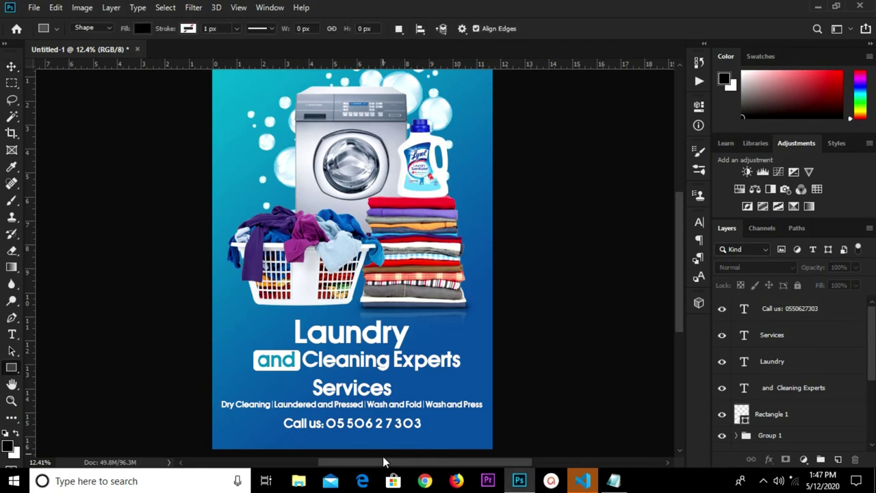
mouse_move(345, 432)
left_mouse_down()
mouse_move(511, 441)
mouse_move(508, 449)
left_mouse_up()
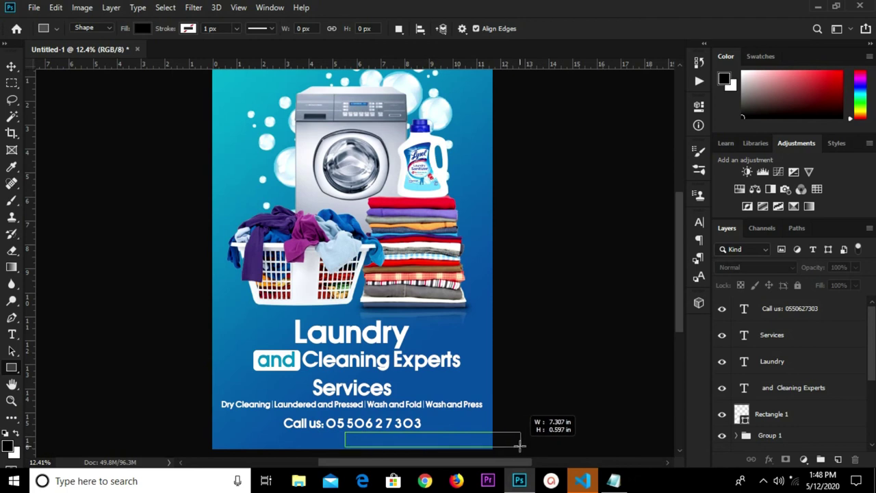
left_click_drag(509, 449, 521, 447)
left_click(517, 182)
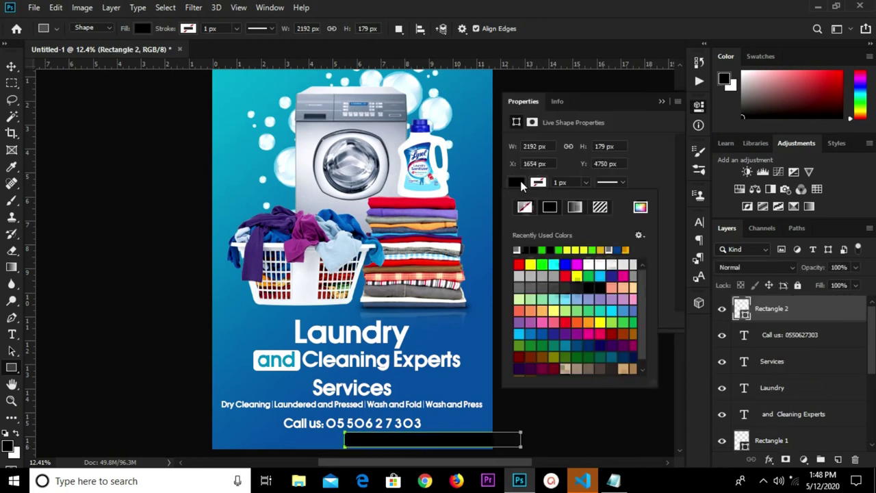
left_click(517, 250)
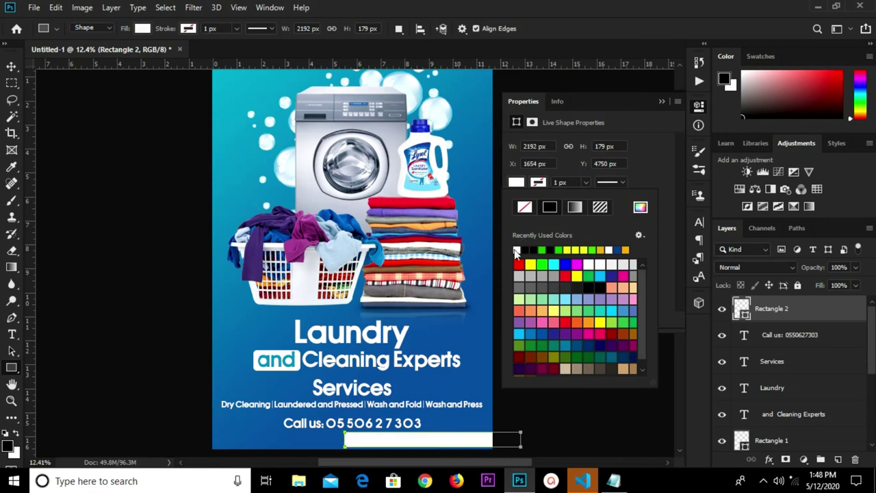
left_click(638, 158)
Step: Round the bar's corners to 38 px, with the top-right radius raised to 53 px
left_click_drag(625, 230, 651, 232)
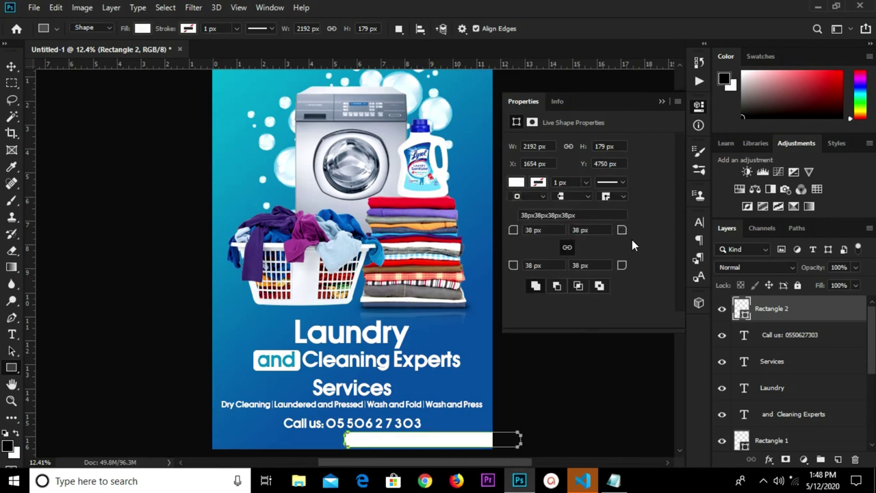
left_click_drag(620, 231, 628, 230)
left_click(677, 94)
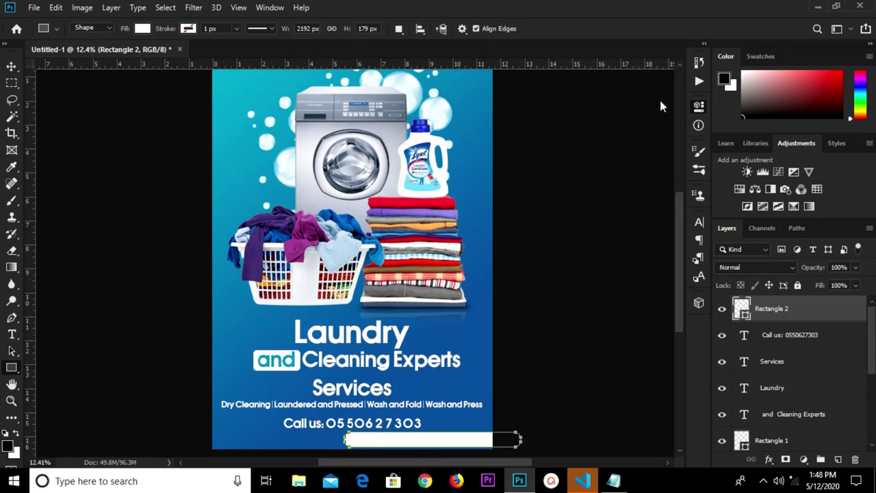
left_click(11, 66)
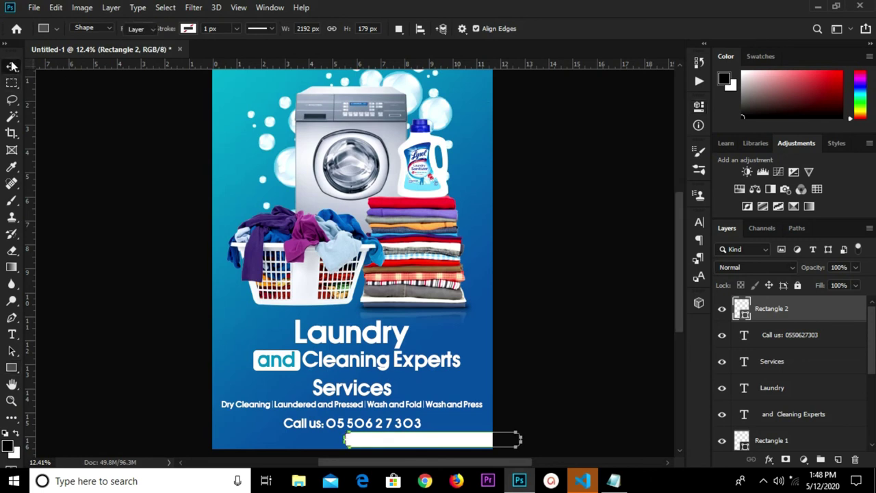
left_click(75, 289)
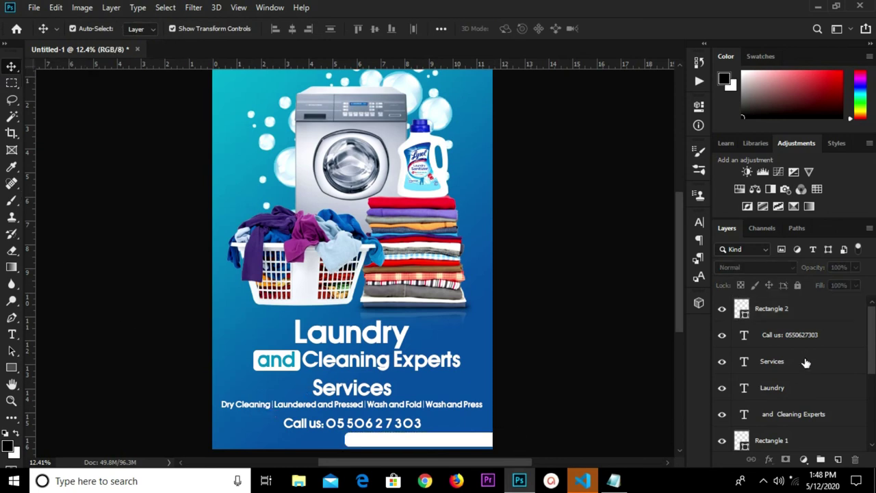
scroll(806, 363, "down", 3)
Step: Scale the washing machine group (Group 1) to about 95% and align its horizontal centre to the canvas
left_click(792, 385)
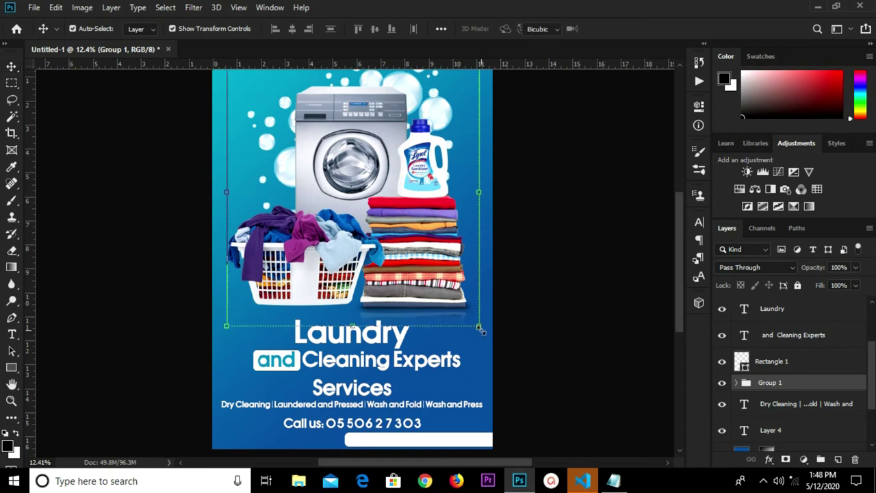
left_click_drag(479, 328, 469, 314)
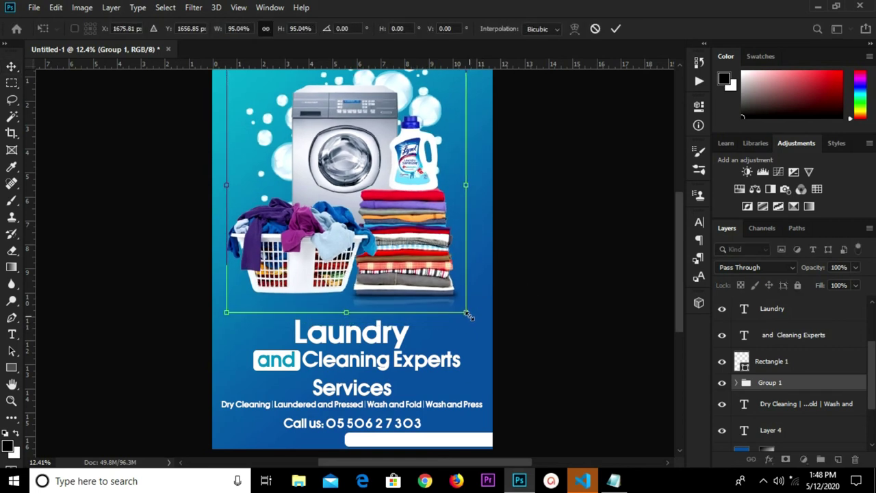
left_click_drag(468, 314, 467, 315)
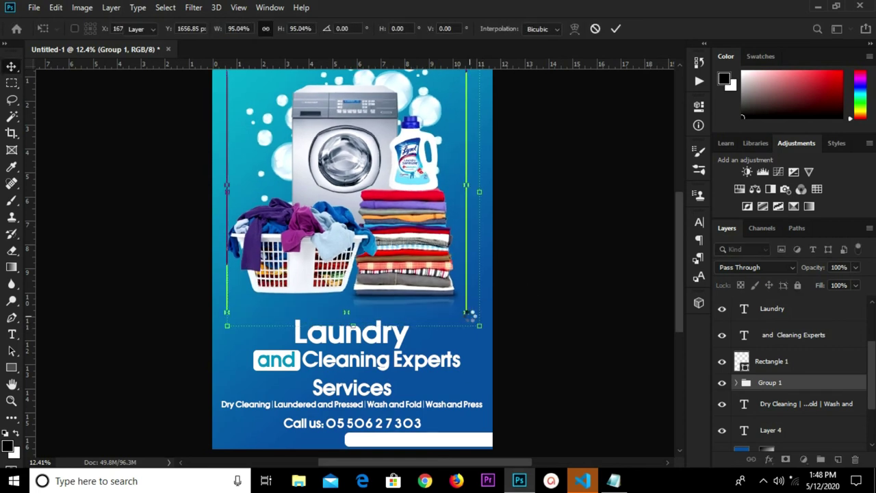
key("Return")
key("ctrl+a")
left_click(293, 30)
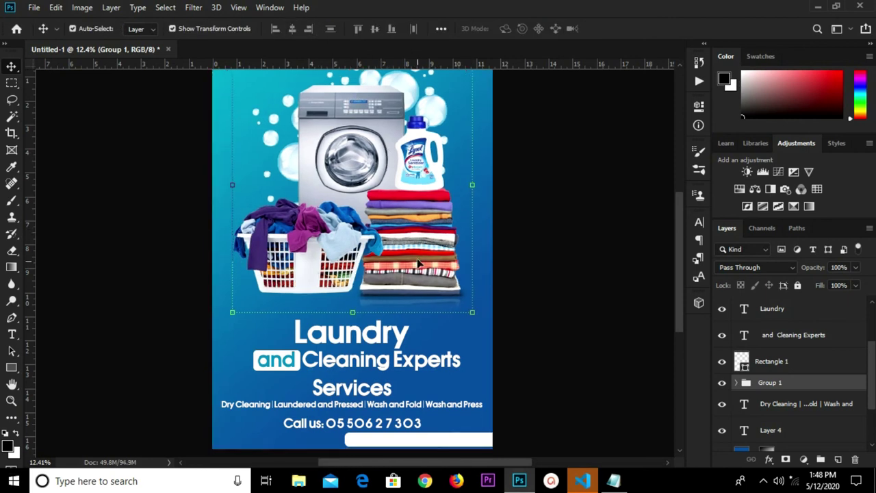
left_click(528, 307)
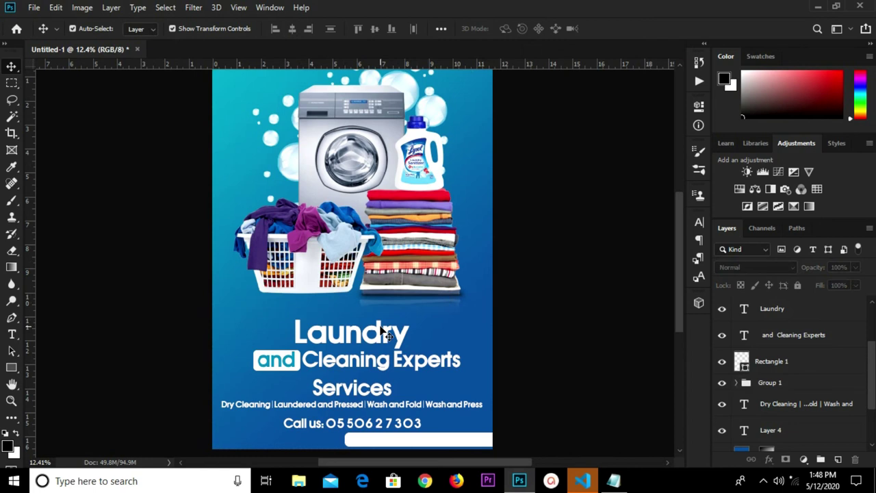
scroll(828, 384, "down", 1)
scroll(818, 390, "down", 1)
scroll(809, 399, "down", 1)
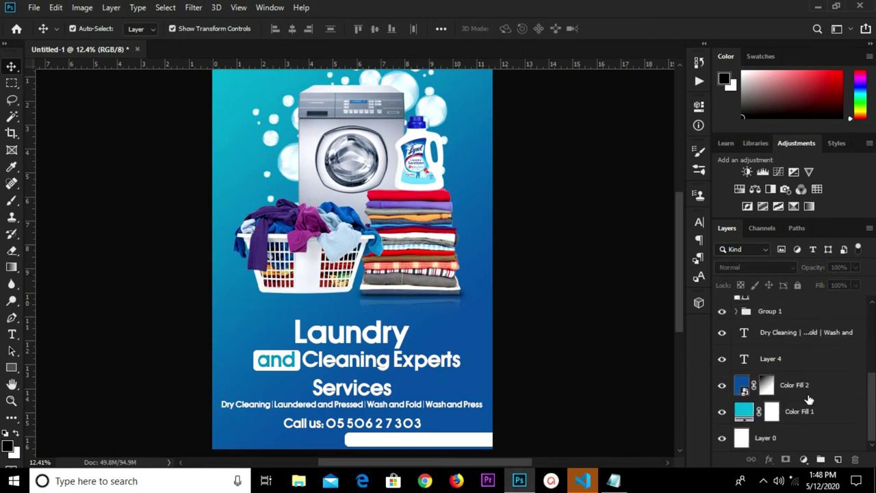
Step: Multi-select the Laundry, 'and Cleaning Experts' and Rectangle 1 layers, leaving Services and Rectangle 2 unselected
scroll(805, 404, "up", 3)
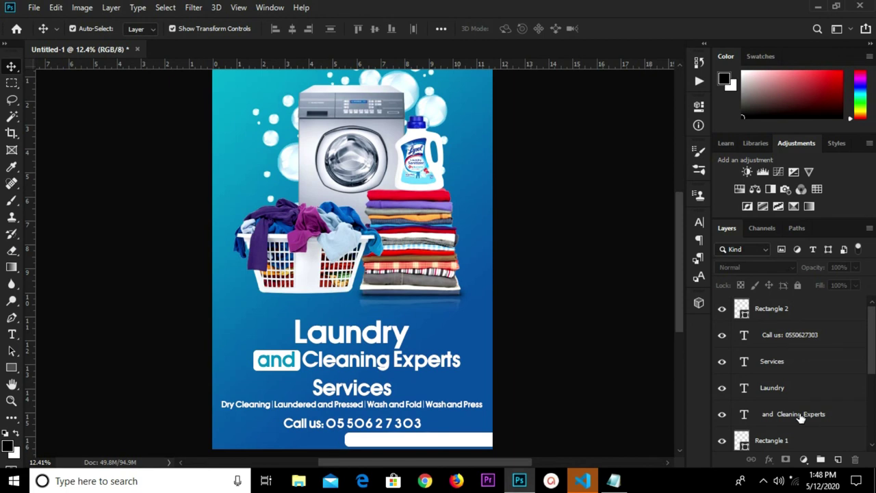
left_click(801, 418)
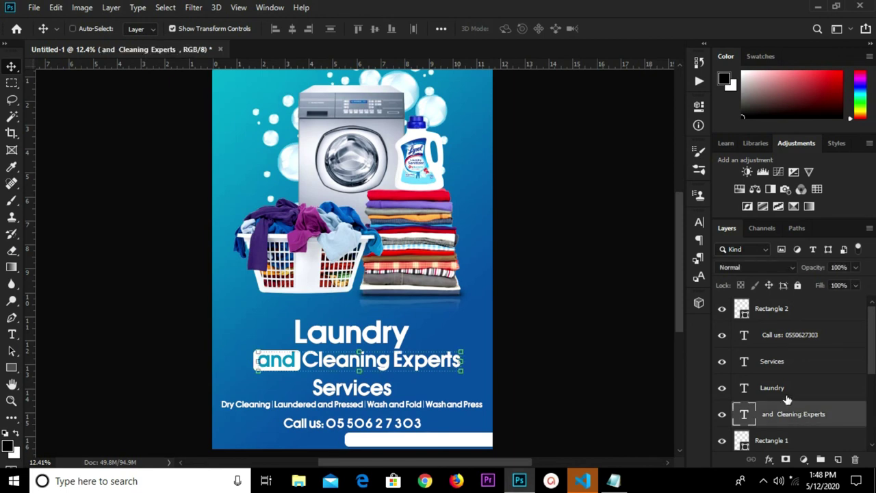
left_click(787, 395, "shift")
left_click(773, 361, "shift")
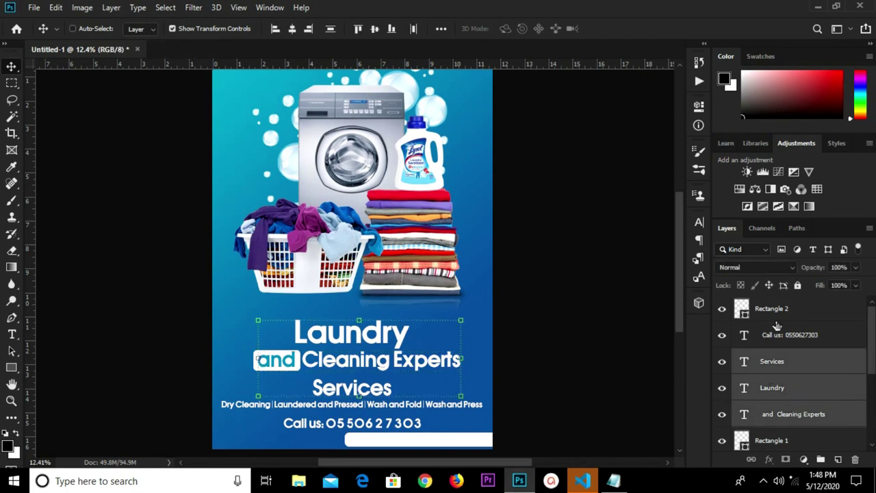
left_click(774, 310, "ctrl")
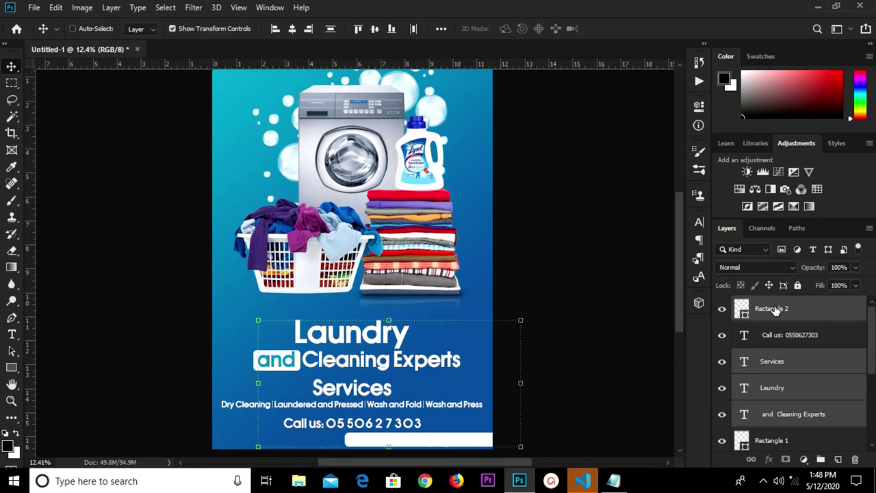
left_click(765, 312, "ctrl")
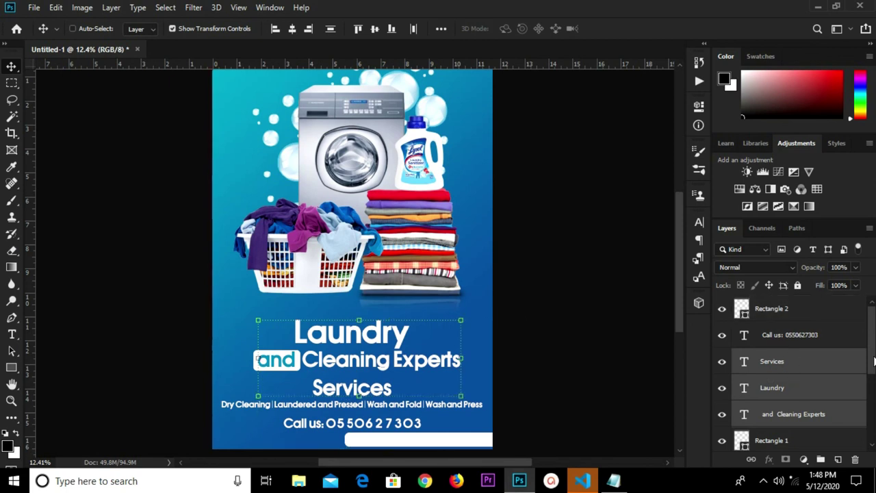
left_click_drag(874, 359, 873, 373)
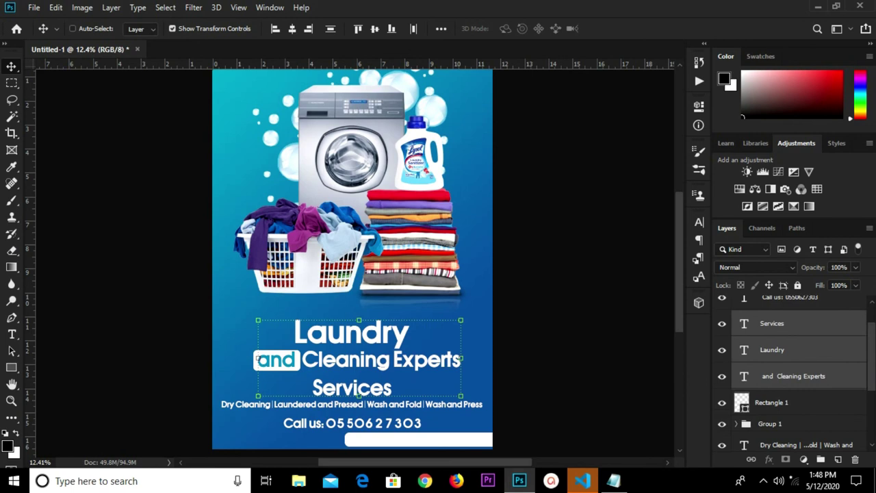
scroll(794, 373, "up", 2)
scroll(794, 373, "down", 4)
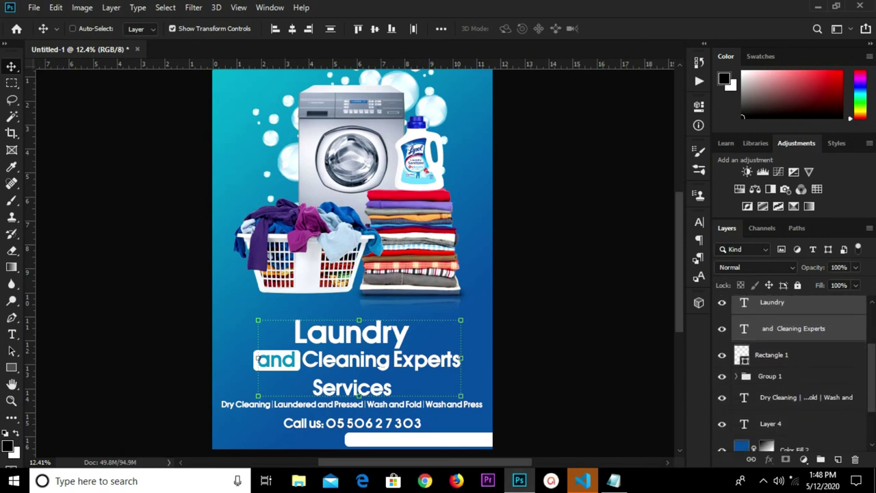
left_click(790, 355, "ctrl")
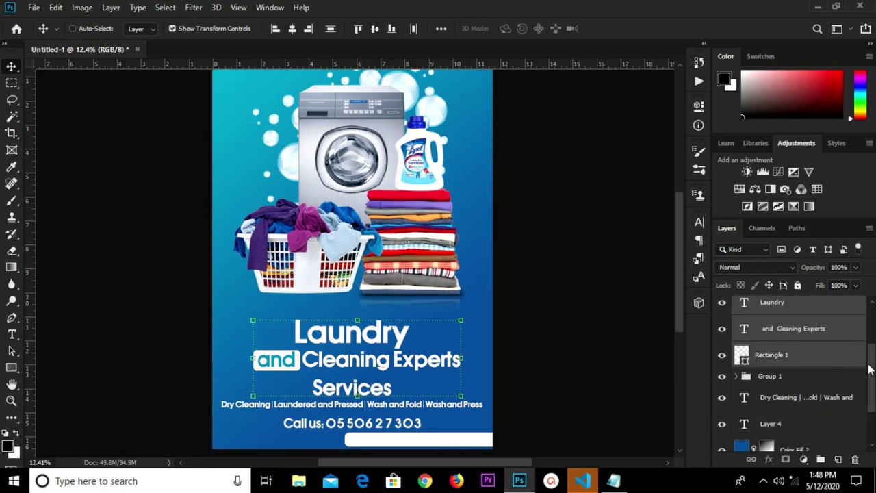
scroll(819, 372, "up", 3)
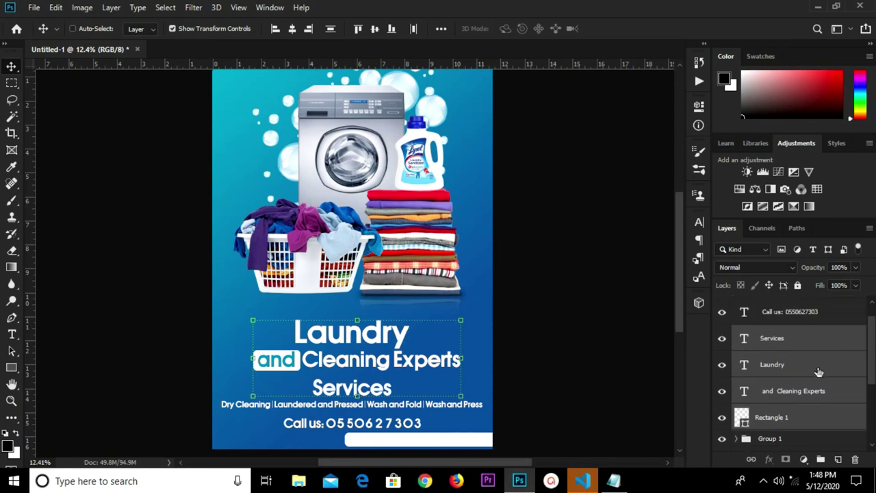
left_click(767, 347, "ctrl")
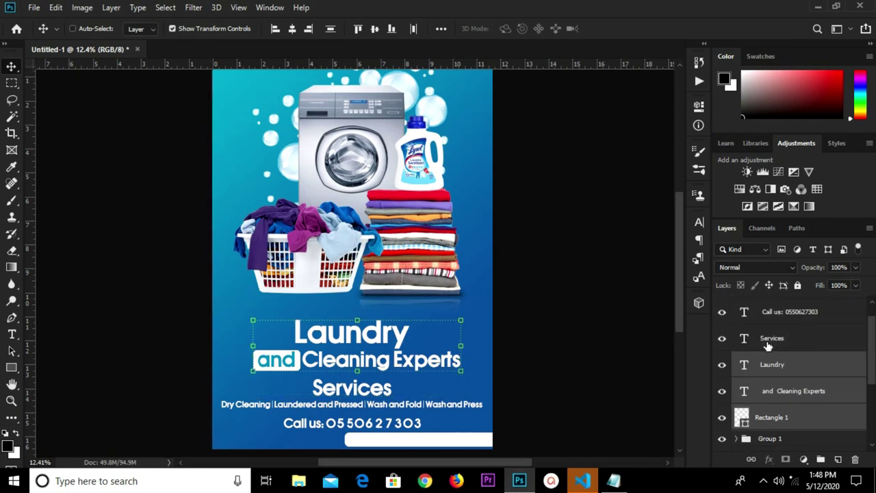
Step: Group the headline layers as Group 2 and nudge it and the Services heading upward
key("ctrl+g")
left_click(720, 360)
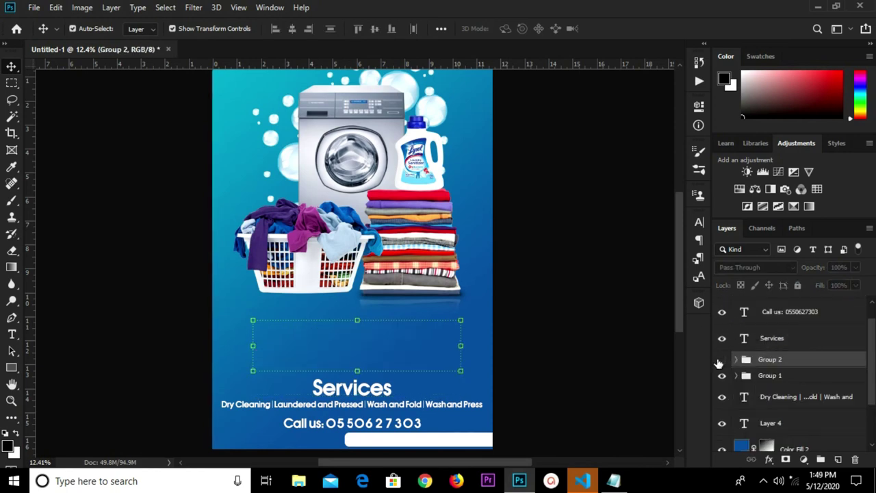
left_click(720, 361)
key("shift+Up")
key("shift+Up")
key("shift+Up")
key("shift+Up")
key("shift+Up")
key("shift+Up")
key("shift+Up")
key("shift+Up")
key("shift+Up")
key("shift+Up")
key("shift+Up")
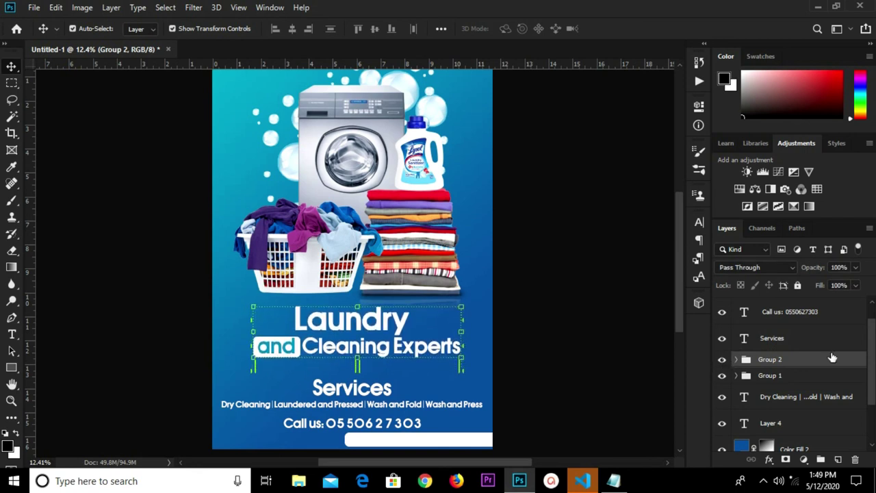
left_click(810, 339)
key("shift+Up")
key("shift+Up")
key("shift+Up")
key("shift+Up")
key("shift+Up")
key("shift+Up")
key("shift+Up")
key("shift+Up")
key("shift+Up")
Step: Nudge the Dry Cleaning services line up, then back down slightly
left_click(404, 406)
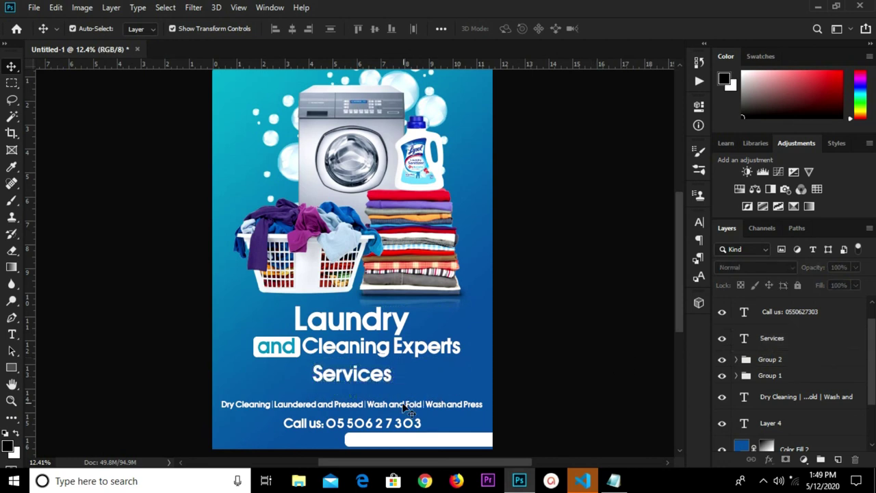
key("shift+Up")
key("shift+Up")
key("shift+Up")
key("shift+Up")
key("shift+Up")
key("shift+Up")
key("shift+Up")
key("shift+Up")
key("shift+Up")
key("shift+Up")
key("shift+Down")
key("shift+Down")
left_click(560, 362)
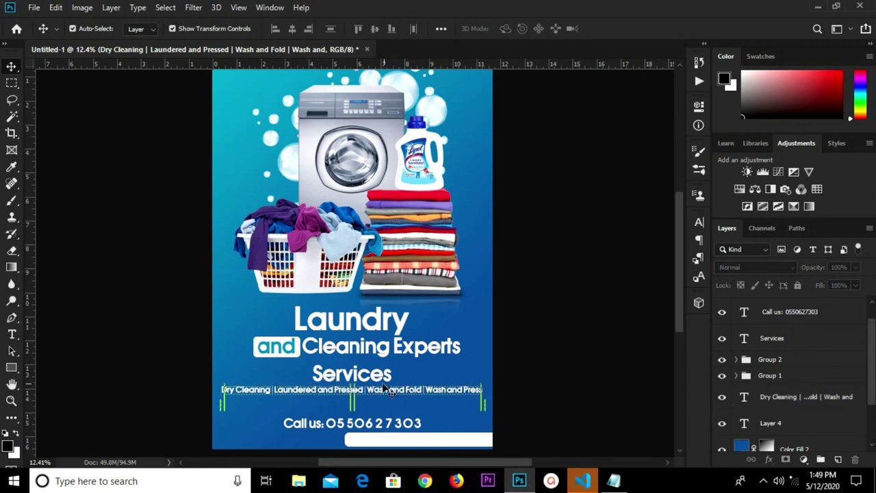
left_click(385, 390)
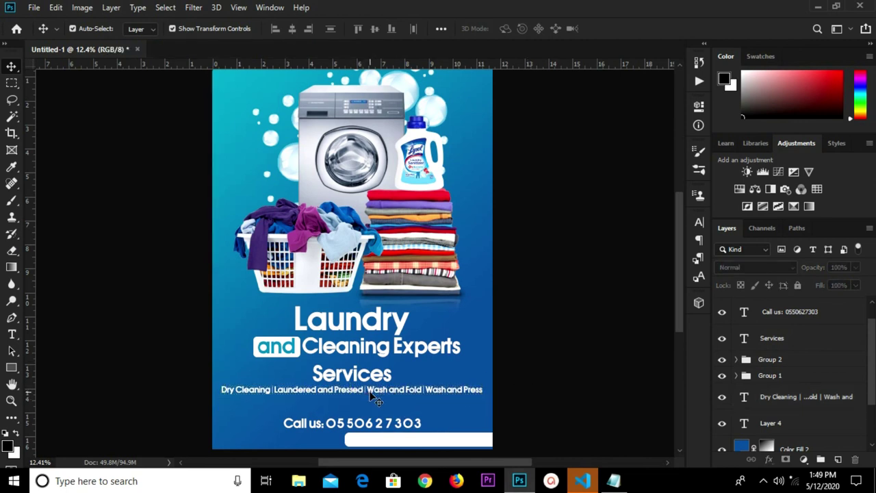
Step: Drag the Call us phone line and the white bar higher on the flyer
left_click(370, 436)
left_click(363, 425)
left_click_drag(363, 426, 363, 411)
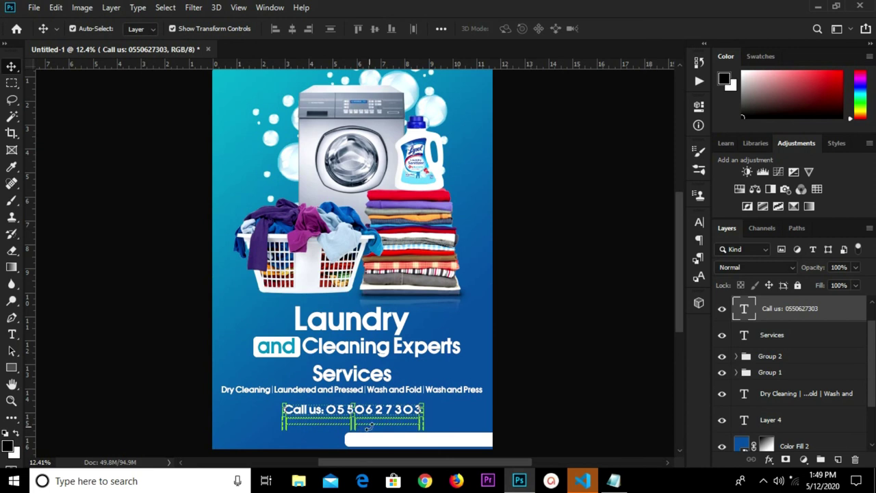
left_click(410, 441)
left_click_drag(408, 443, 407, 435)
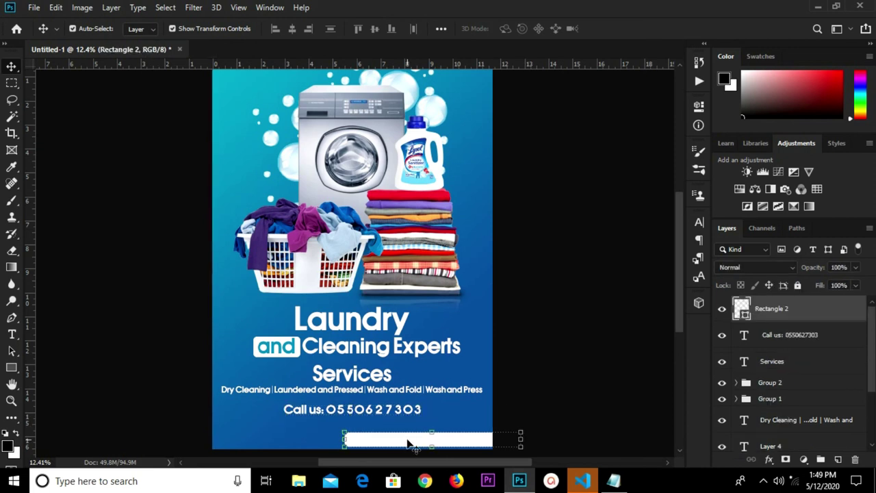
Step: Copy the website address line from the laundry notes in Notepad and return to Photoshop
left_click(613, 480)
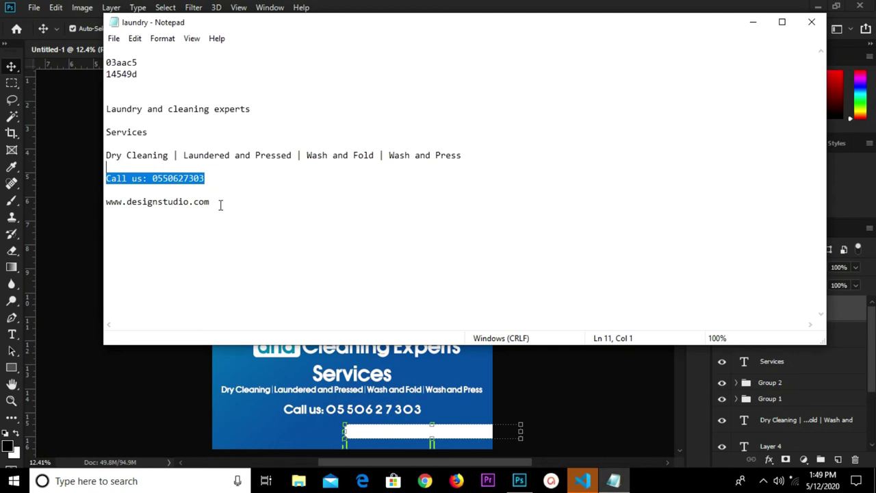
left_click_drag(219, 207, 104, 201)
right_click(116, 204)
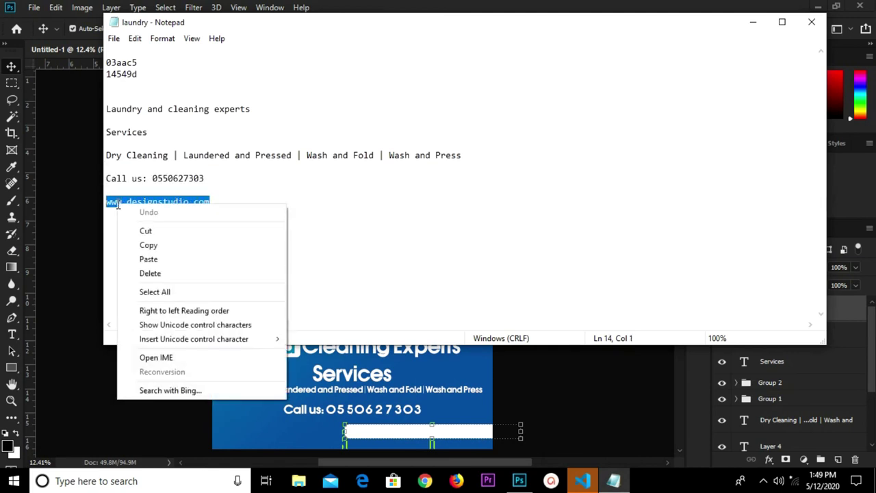
left_click(142, 244)
left_click(382, 395)
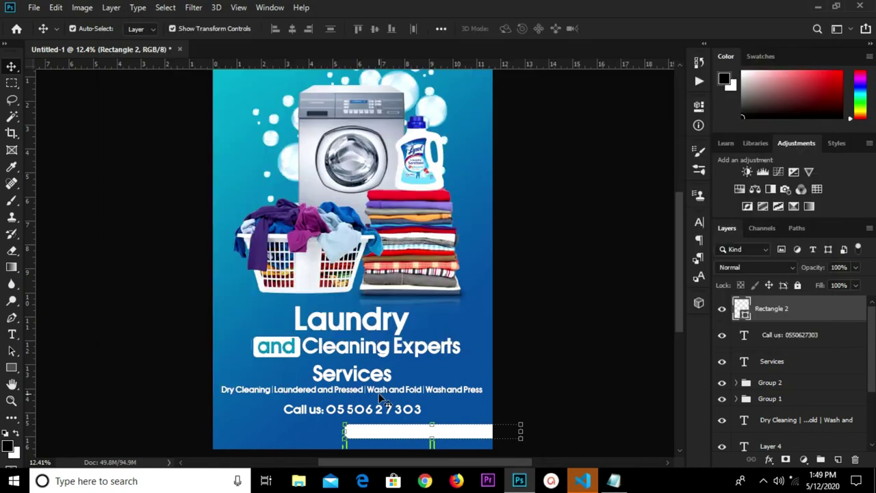
Step: Paste the website address as a new text layer near the bottom left
key("t")
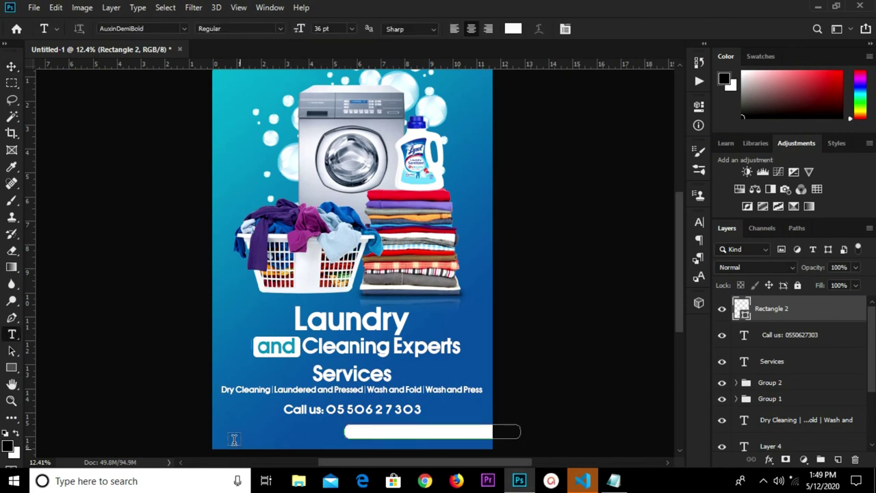
left_click(233, 439)
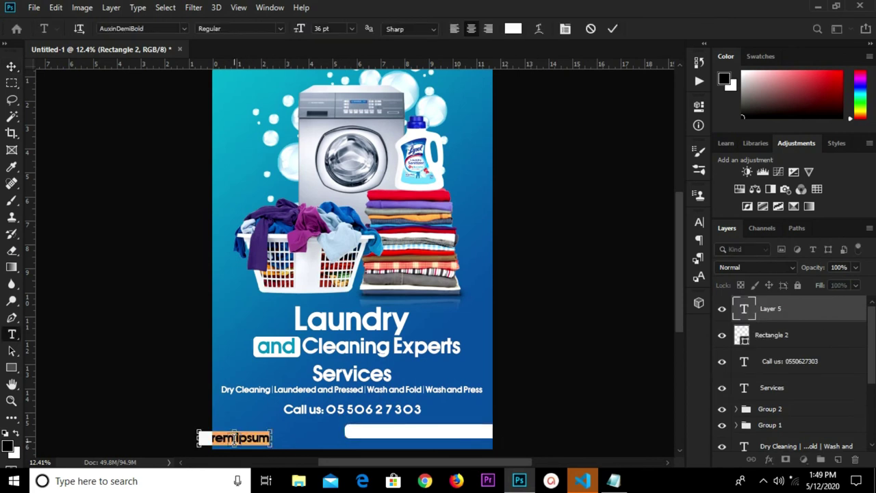
key("ctrl+v")
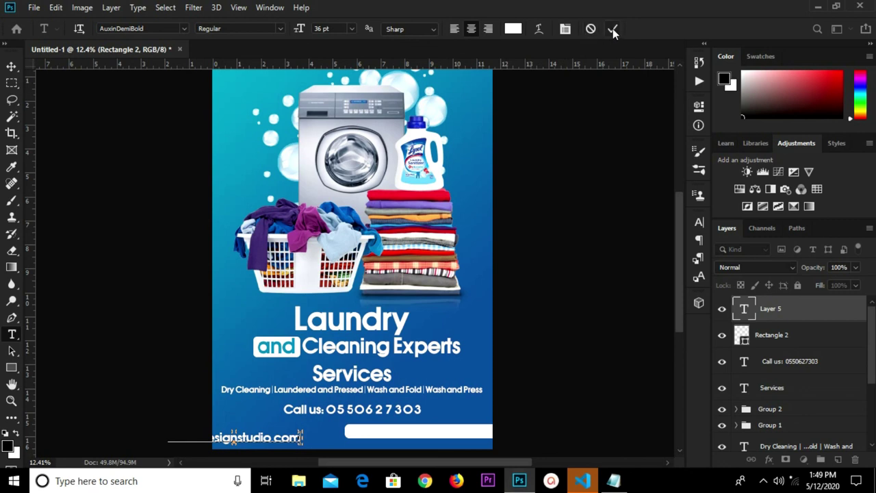
left_click(614, 32)
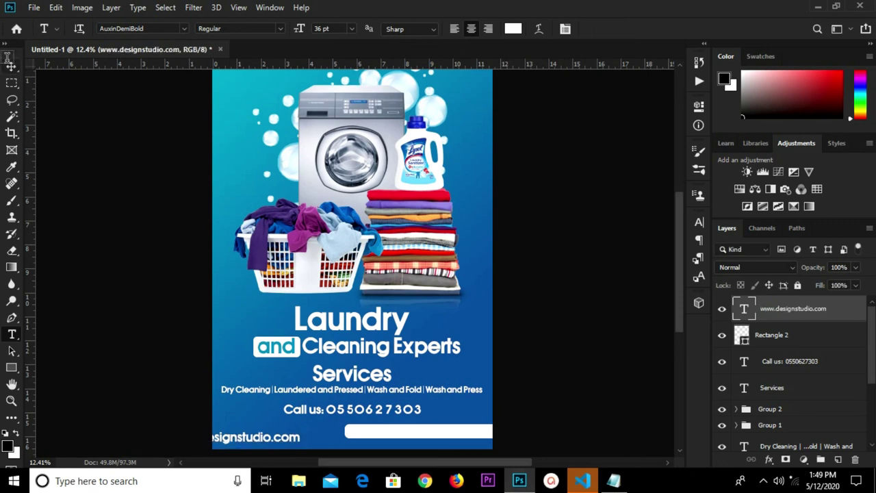
left_click(12, 66)
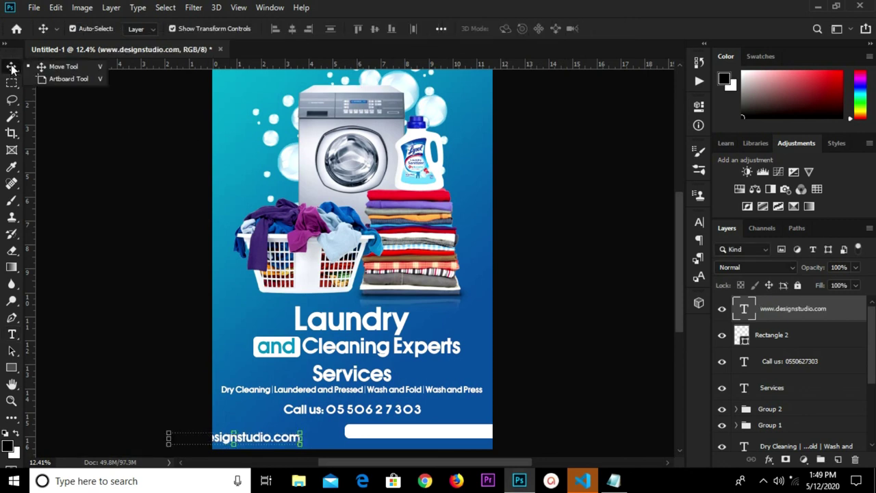
Step: Colour the web address teal sampled from the poster and move it onto the white bar
left_click(698, 222)
left_click(659, 296)
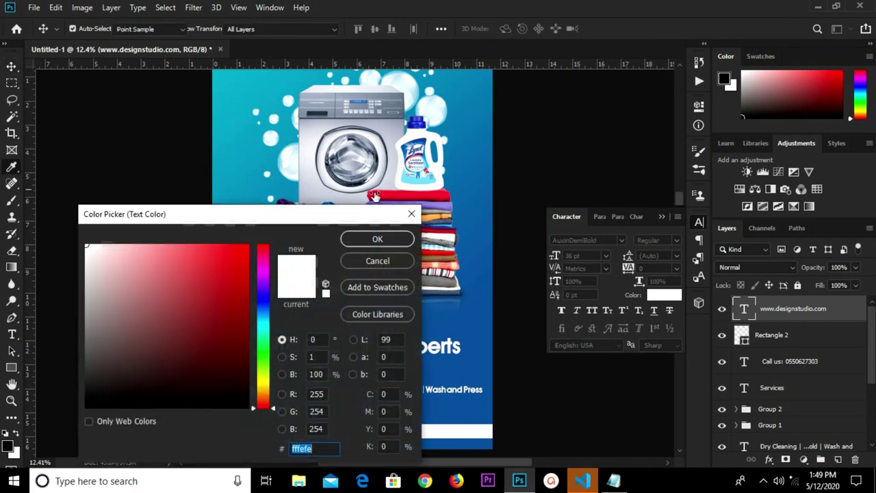
left_click(263, 153)
left_click(373, 240)
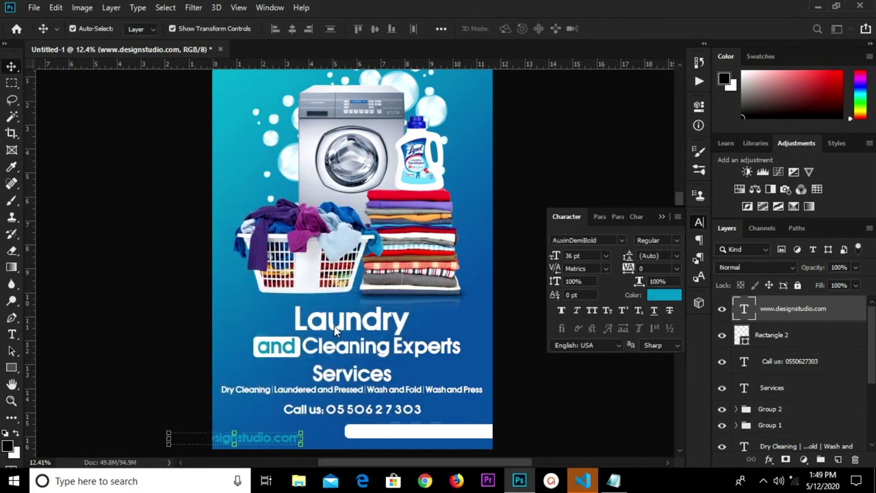
left_click_drag(260, 441, 446, 435)
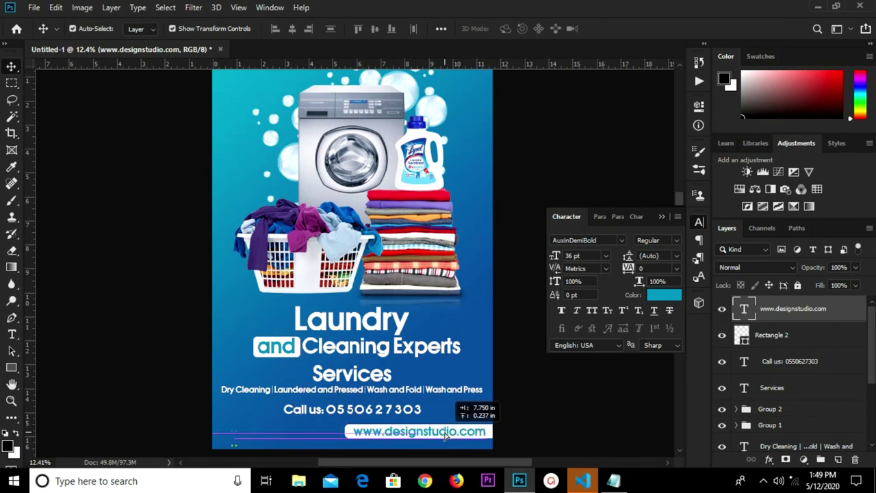
left_click(582, 411)
Step: Group the web address text with the white bar Rectangle 2 as Group 3
left_click(462, 434)
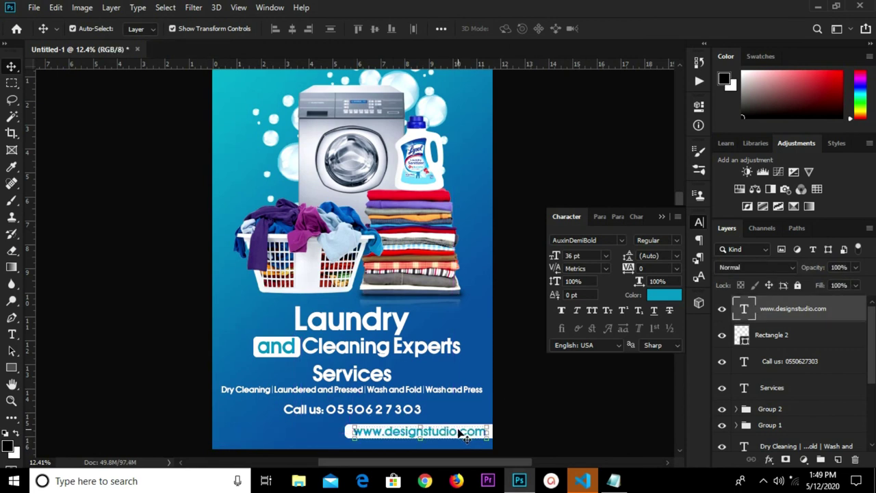
left_click(530, 421)
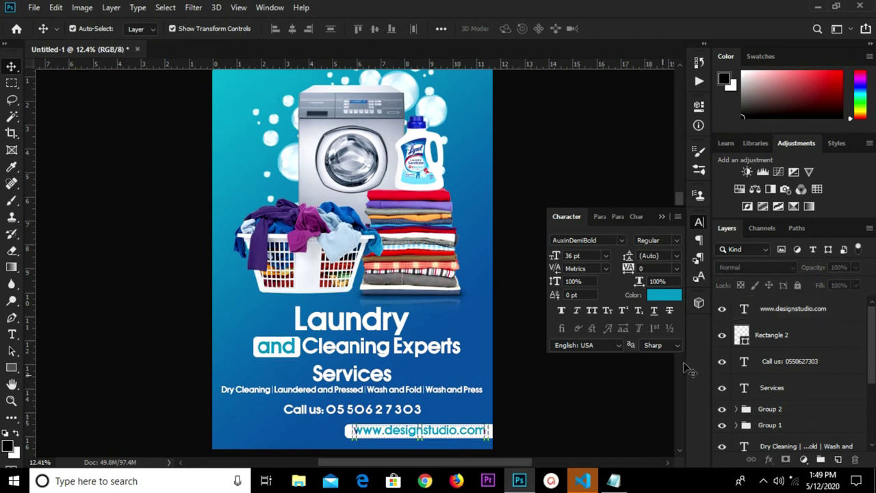
left_click(798, 327)
left_click(799, 312, "ctrl")
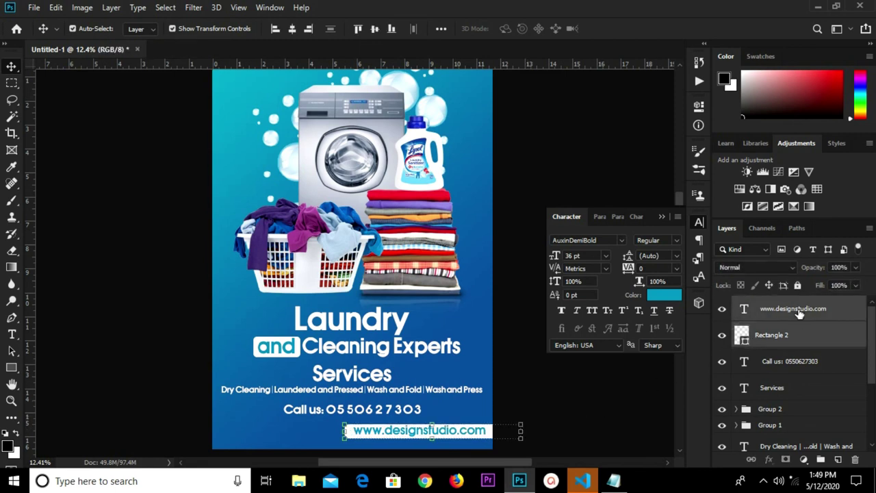
key("ctrl+g")
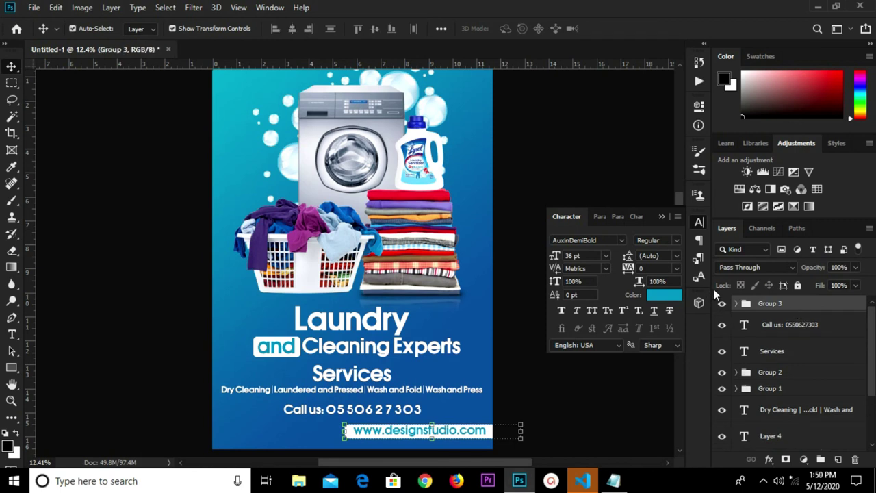
Step: Nudge the Call us phone line down twice and lower the website bar group slightly
left_click(722, 304)
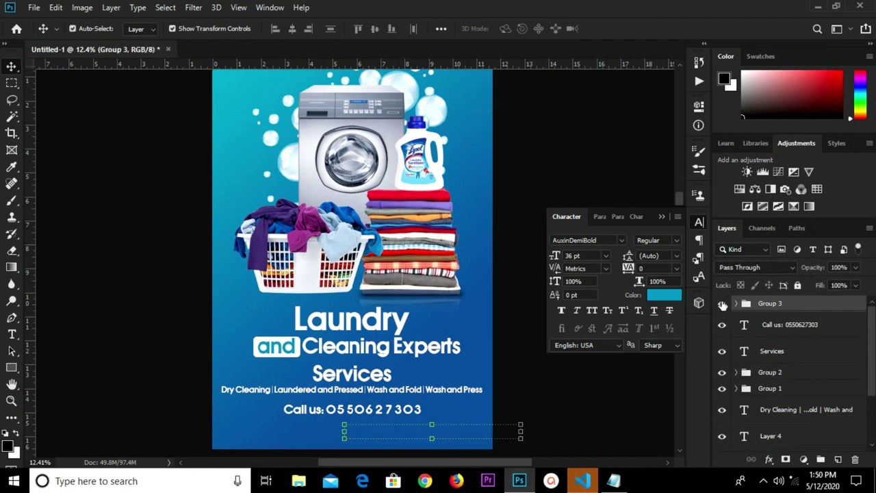
left_click(722, 303)
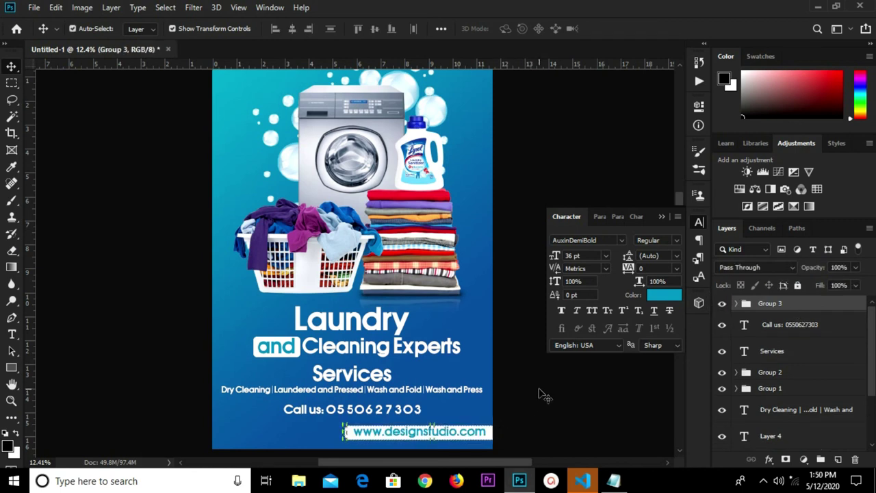
left_click(541, 394)
left_click(361, 412)
key("shift+Down")
key("shift+Down")
key("shift+Down")
key("shift+Down")
key("shift+Down")
key("shift+Down")
key("shift+Down")
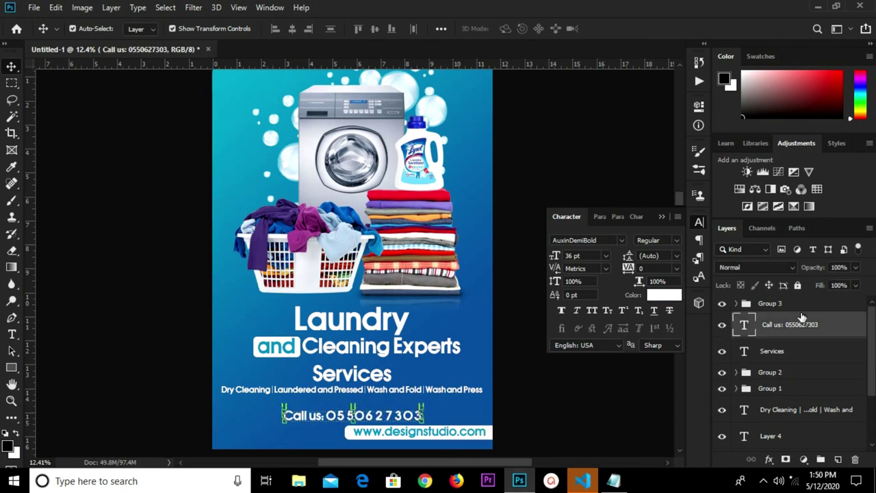
left_click(797, 306)
key("shift+Down")
key("shift+Down")
key("shift+Down")
key("shift+Down")
key("shift+Down")
left_click(794, 328)
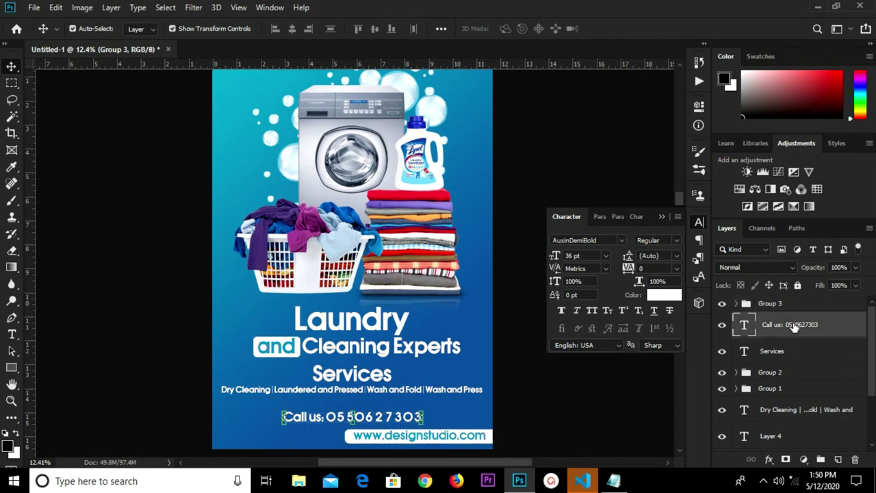
left_click(537, 397)
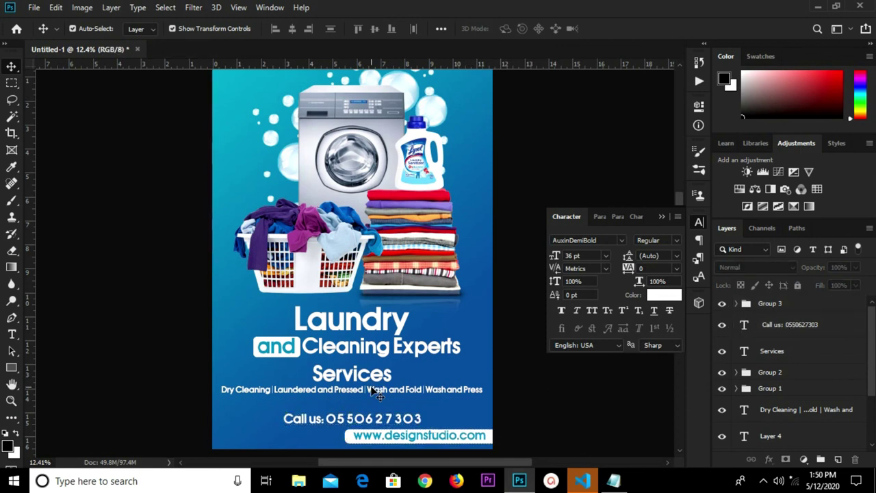
scroll(369, 390, "up", 2)
Step: Break the services text before 'Wash and Fold' onto a second line and set it to 30 pt
left_click(366, 392)
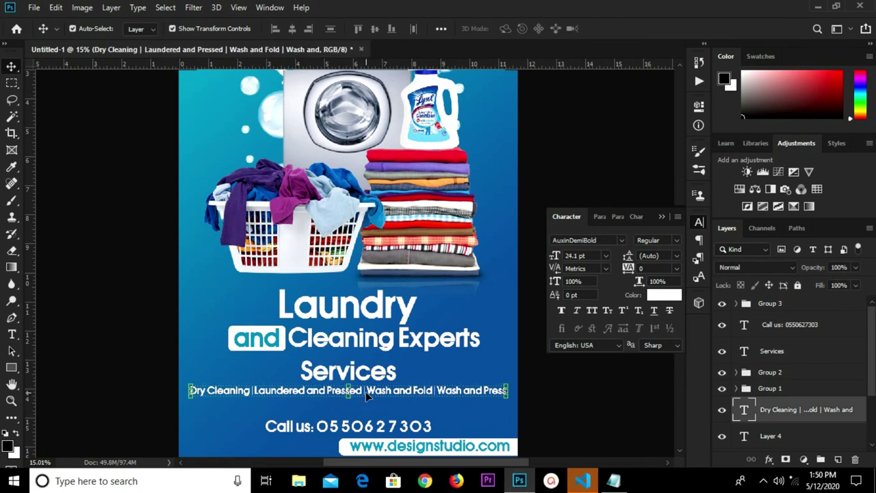
double_click(366, 391)
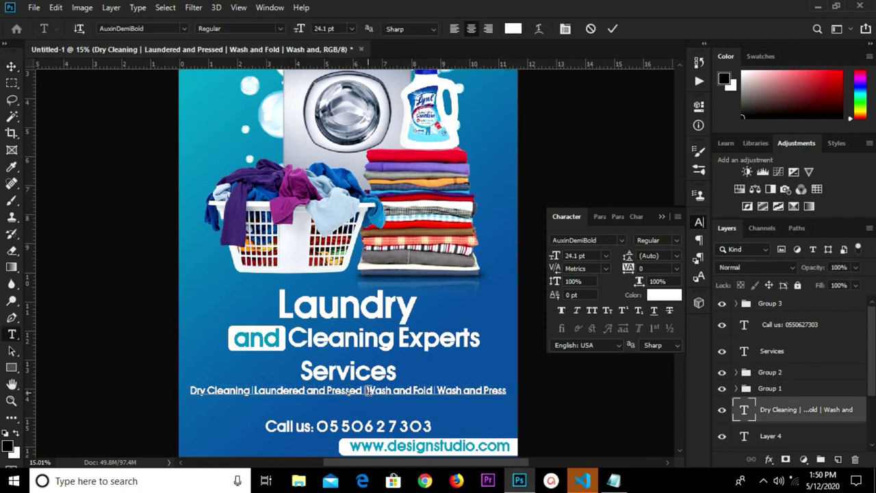
key("Return")
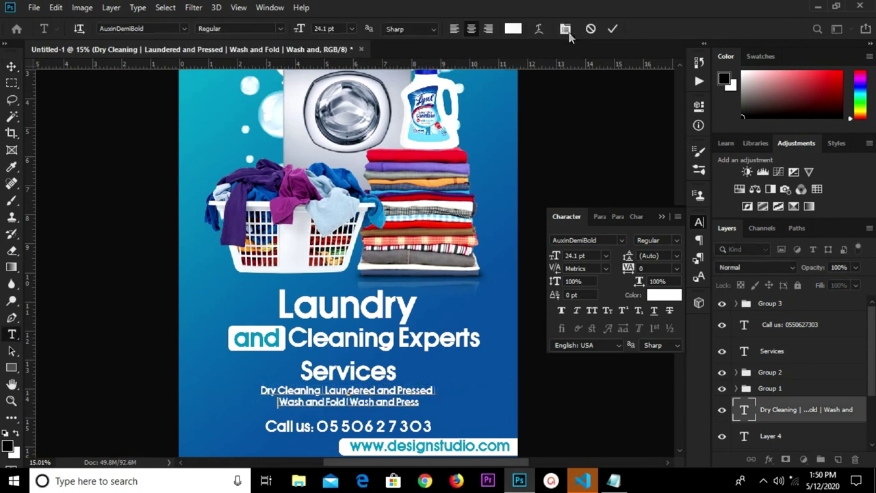
left_click(612, 29)
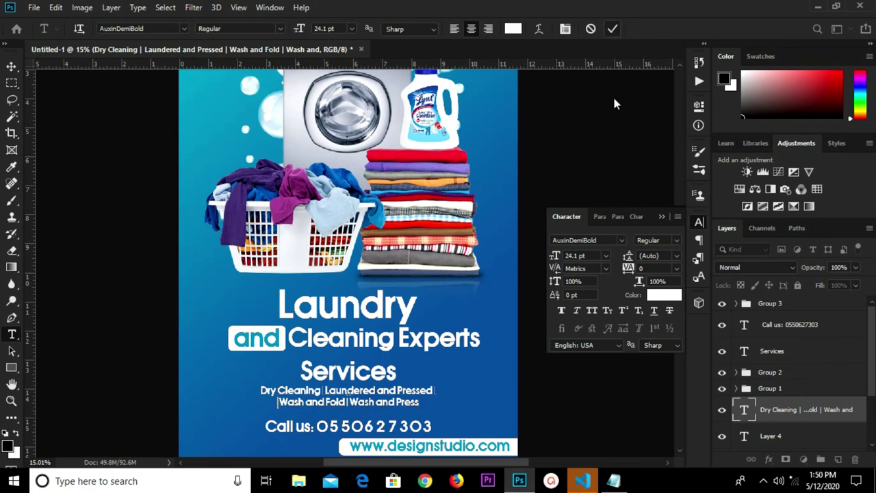
left_click(605, 256)
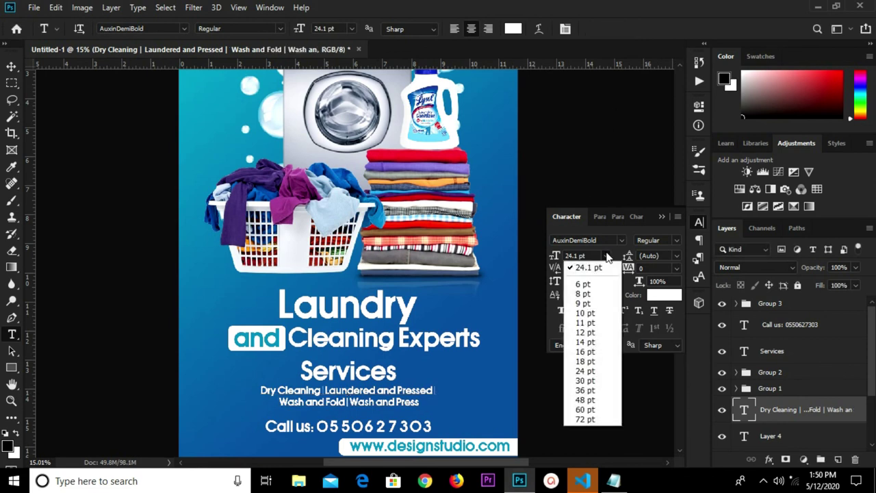
left_click(585, 380)
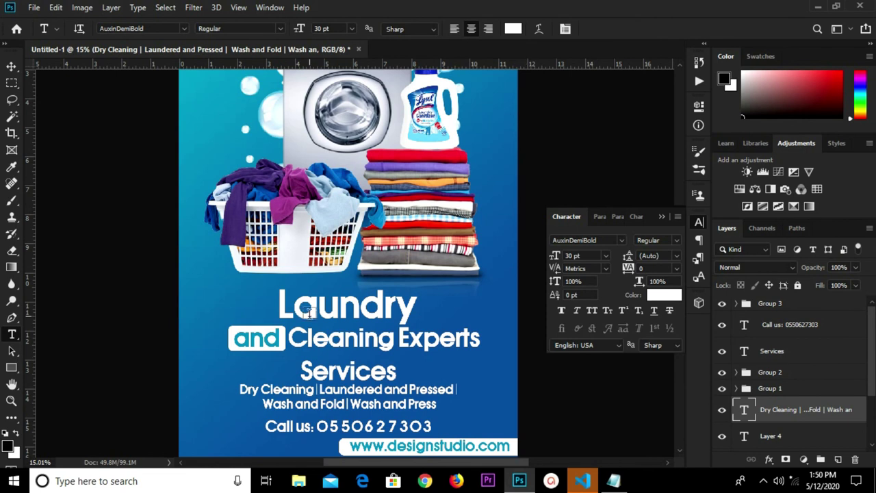
left_click(11, 67)
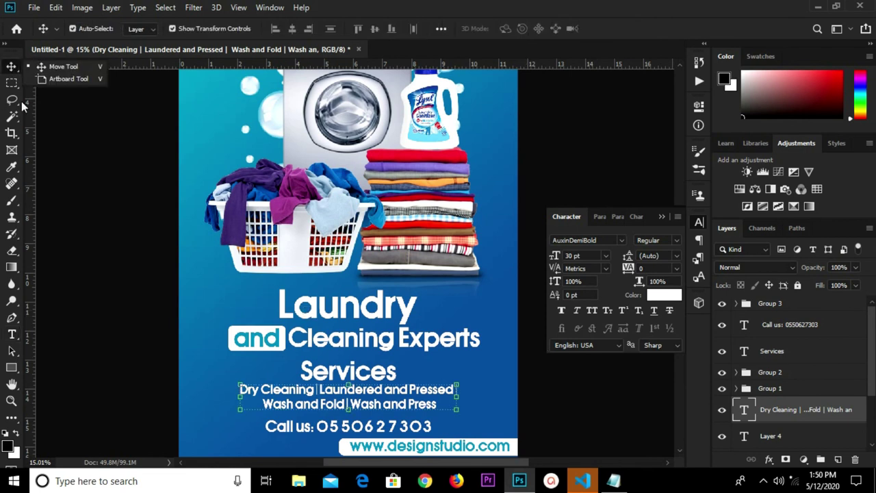
left_click(97, 344)
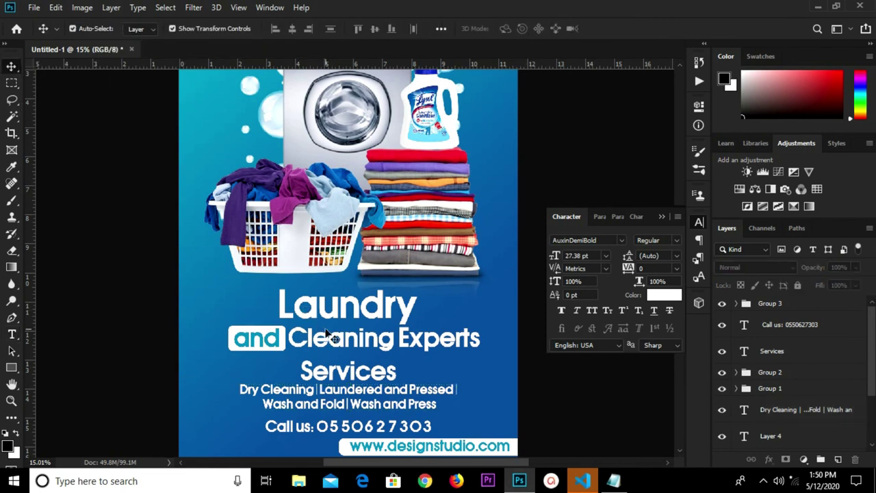
key("ctrl+0")
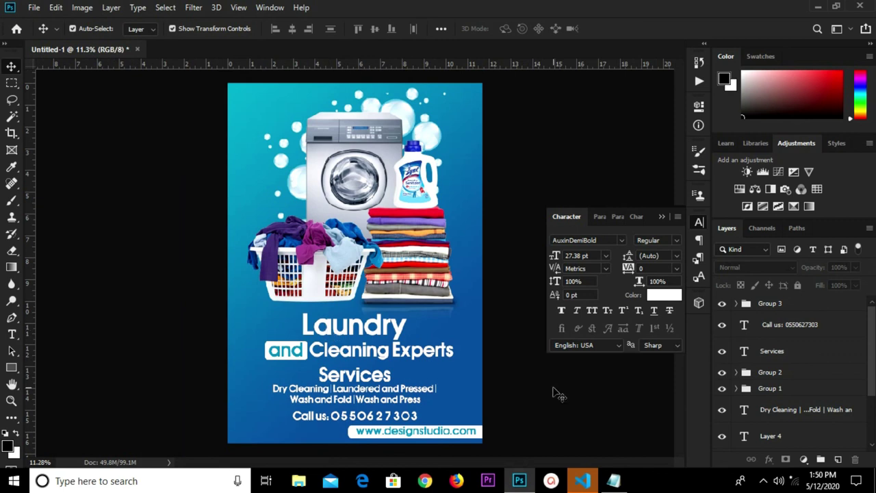
Step: Collapse the Character panel to its dock icon and zoom out and back in on the flyer
left_click(662, 218)
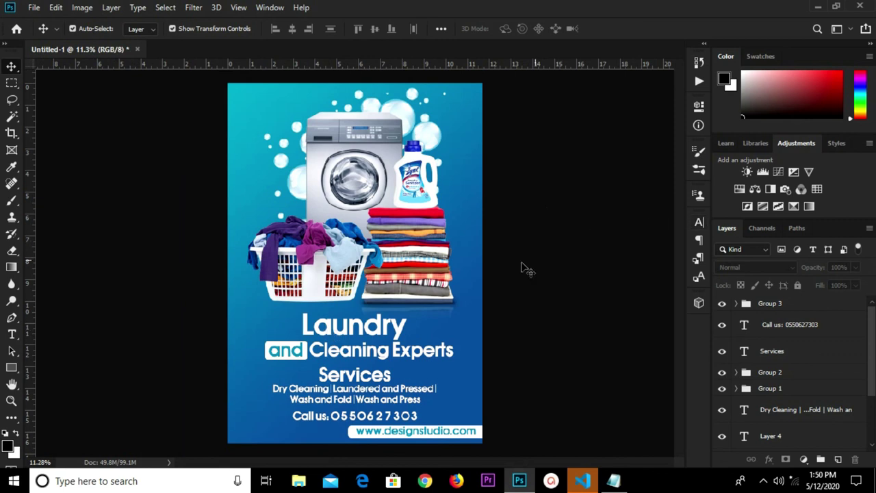
scroll(517, 269, "down", 1)
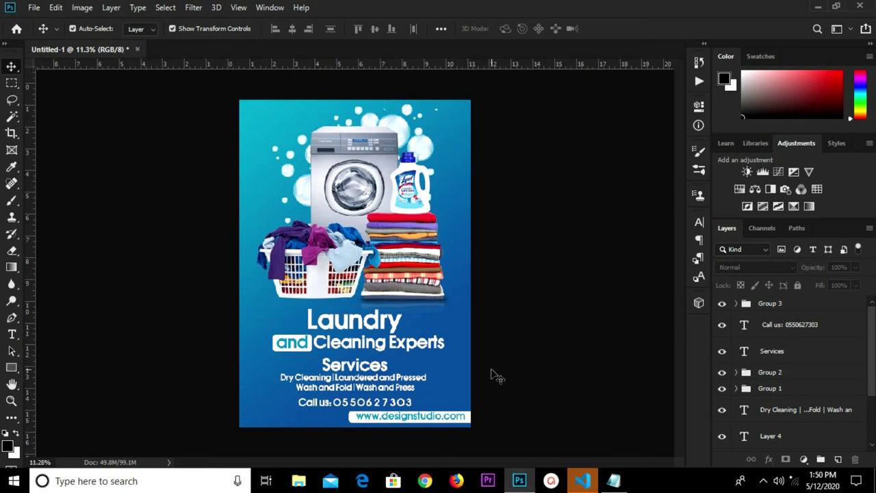
scroll(431, 393, "up", 1)
Step: Select and deselect the services list and phone number texts to check their placement
left_click(375, 399)
left_click(529, 392)
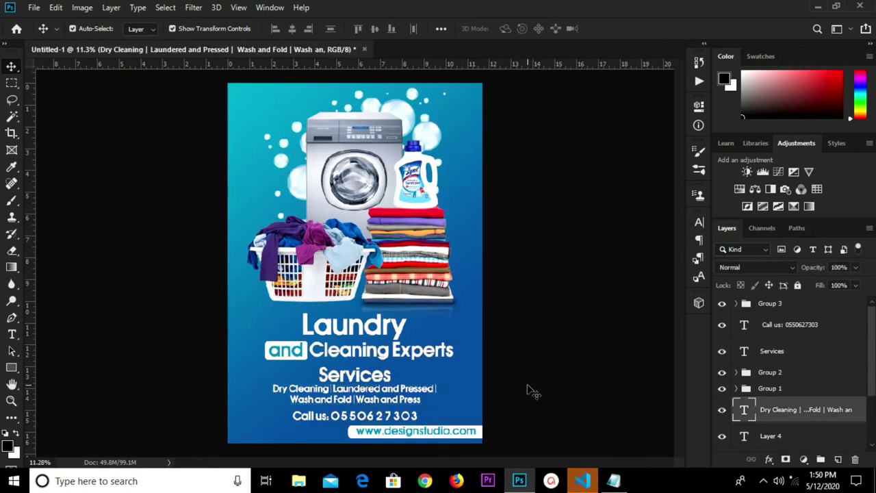
left_click(382, 420)
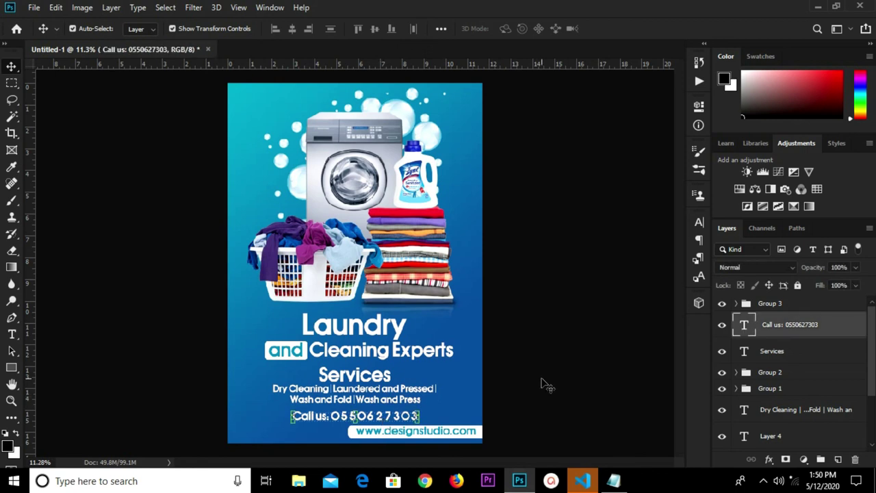
left_click(541, 385)
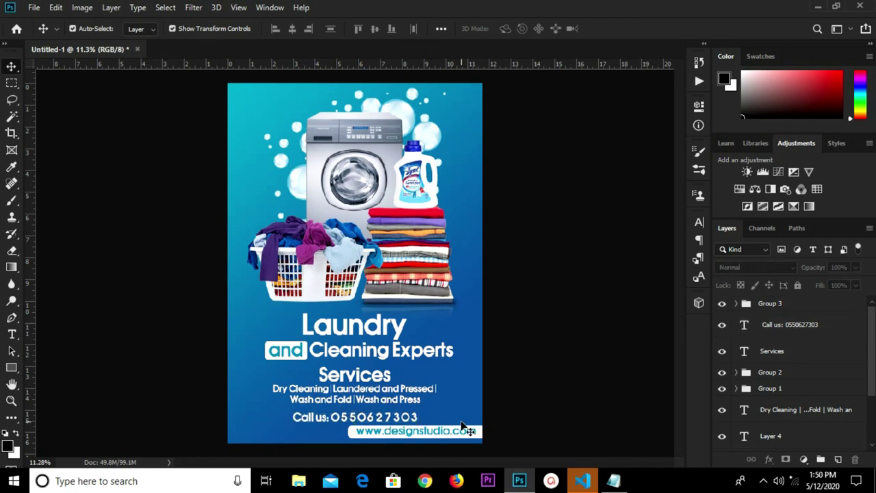